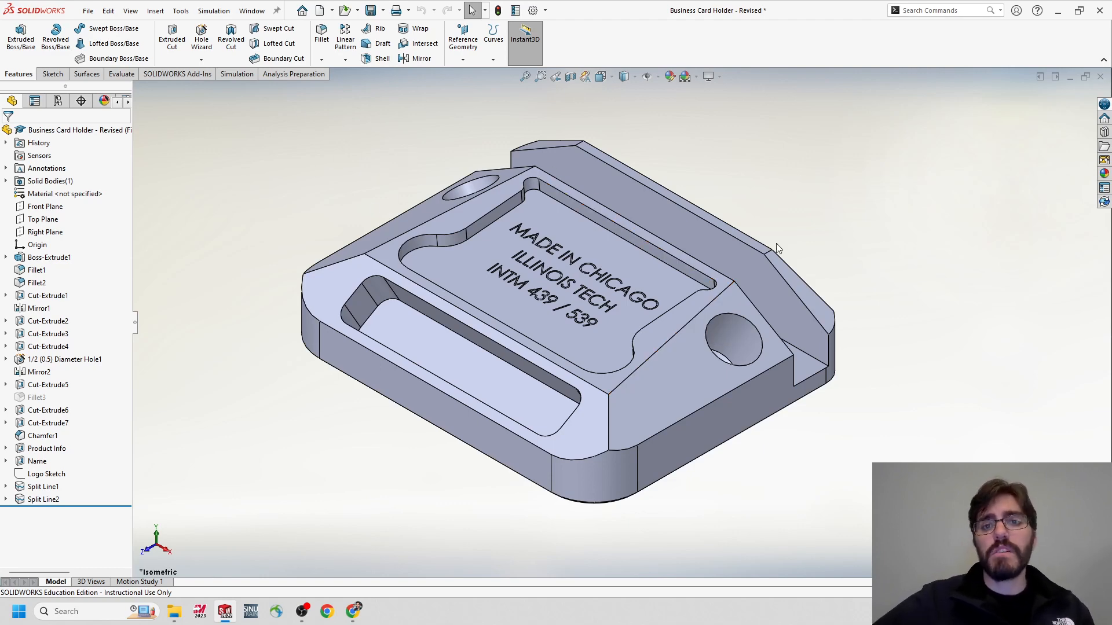
# - Examine the engraved text in the card holder's front pocket and the logo split lines on its back face
pyautogui.moveTo(777, 248); pyautogui.dragTo(447, 290, button='middle')
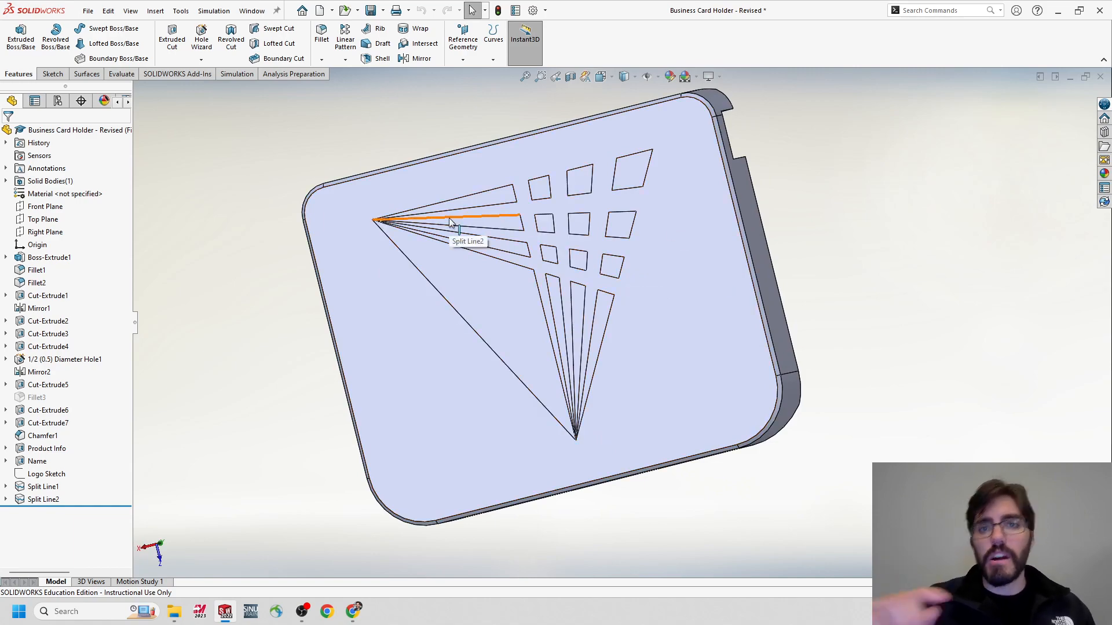
pyautogui.moveTo(306, 241); pyautogui.dragTo(521, 259, button='middle')
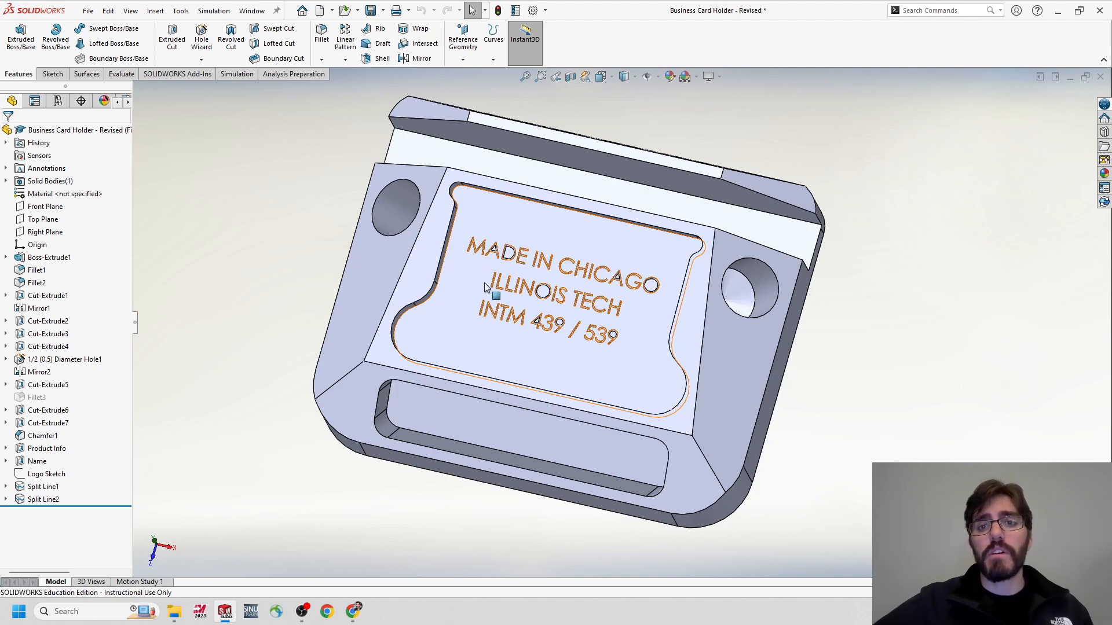
pyautogui.moveTo(493, 297); pyautogui.dragTo(500, 267, button='middle')
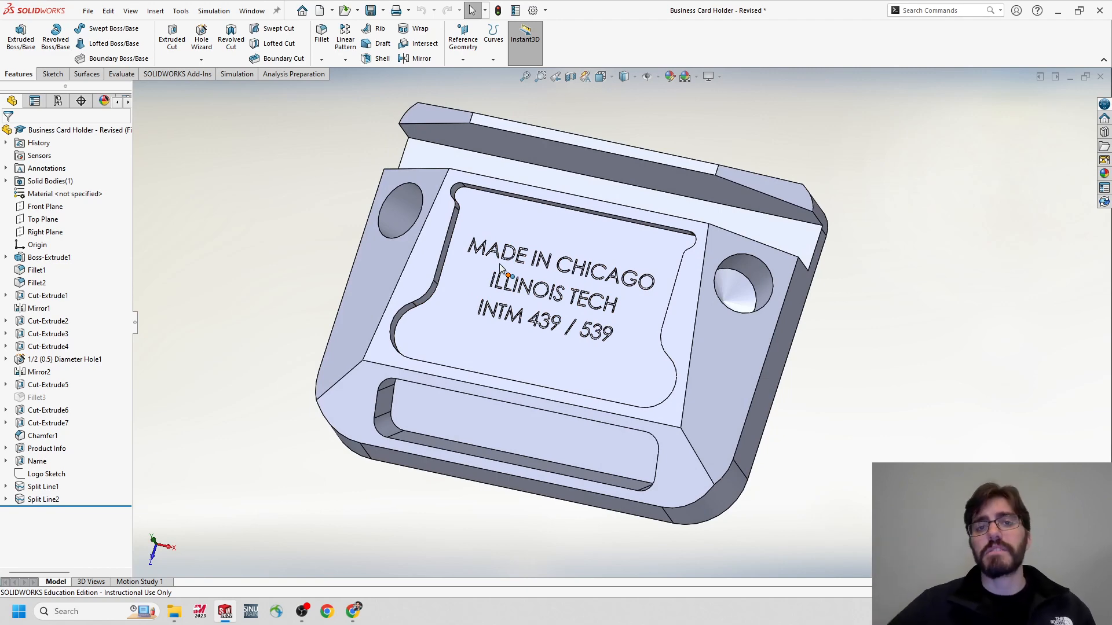
pyautogui.moveTo(496, 378); pyautogui.dragTo(479, 248, button='middle')
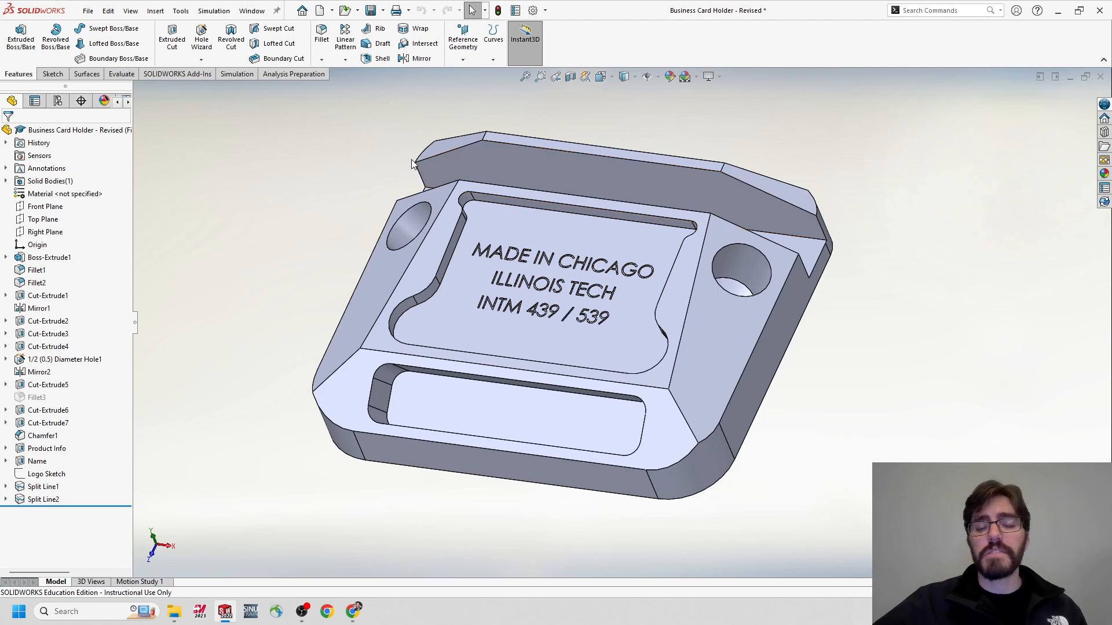
pyautogui.moveTo(476, 161); pyautogui.dragTo(463, 162, button='middle')
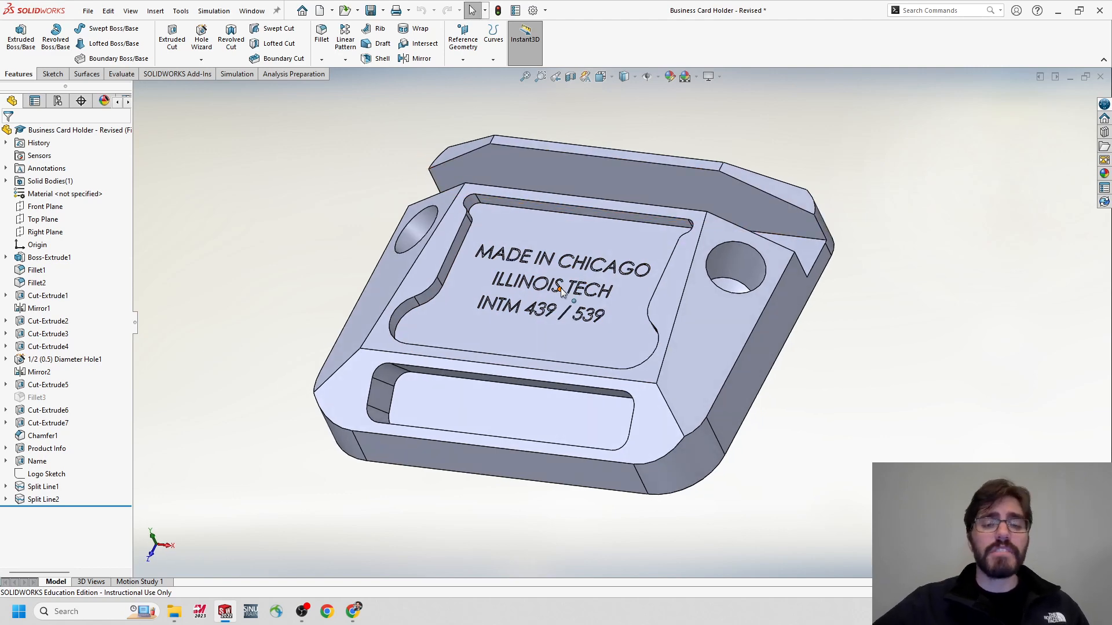
pyautogui.scroll(2, 559, 290)
pyautogui.scroll(-5, 527, 273)
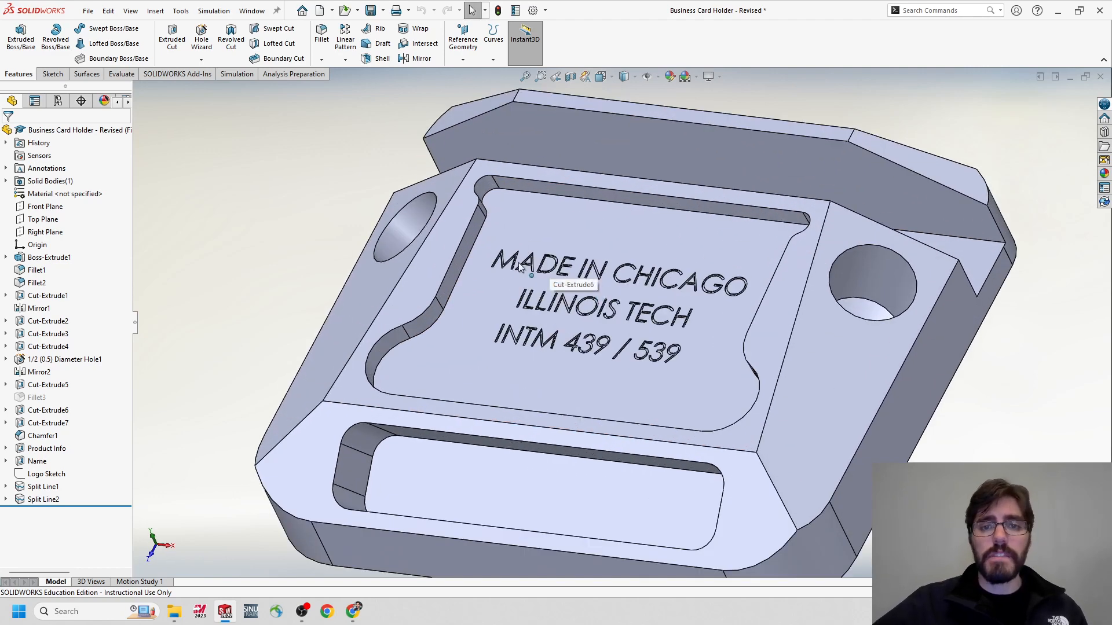
pyautogui.scroll(-2, 519, 267)
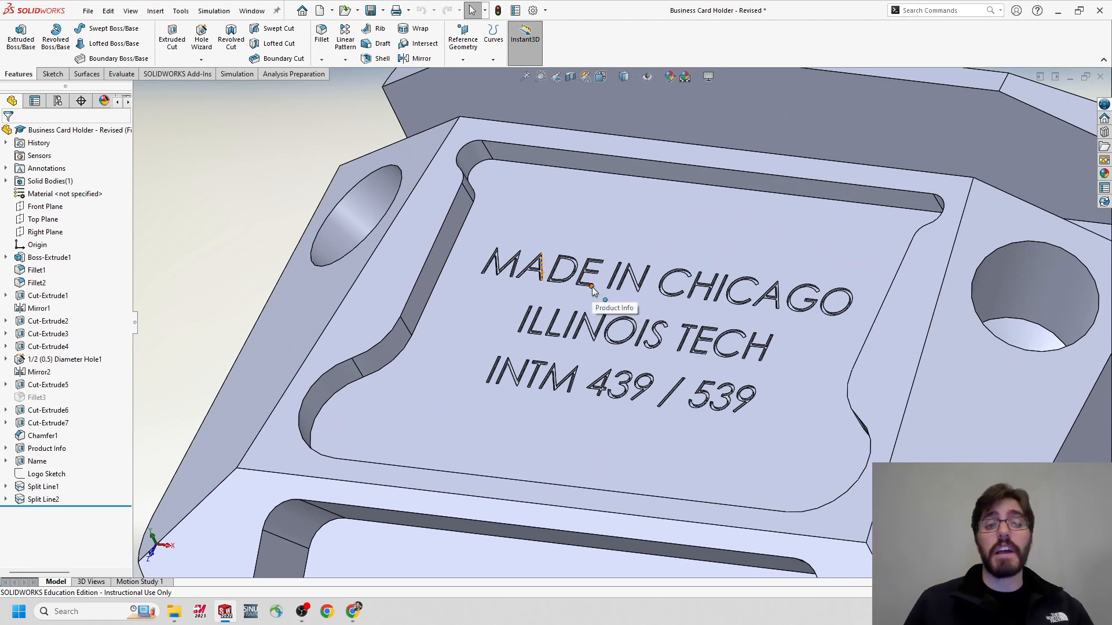
pyautogui.scroll(5, 592, 290)
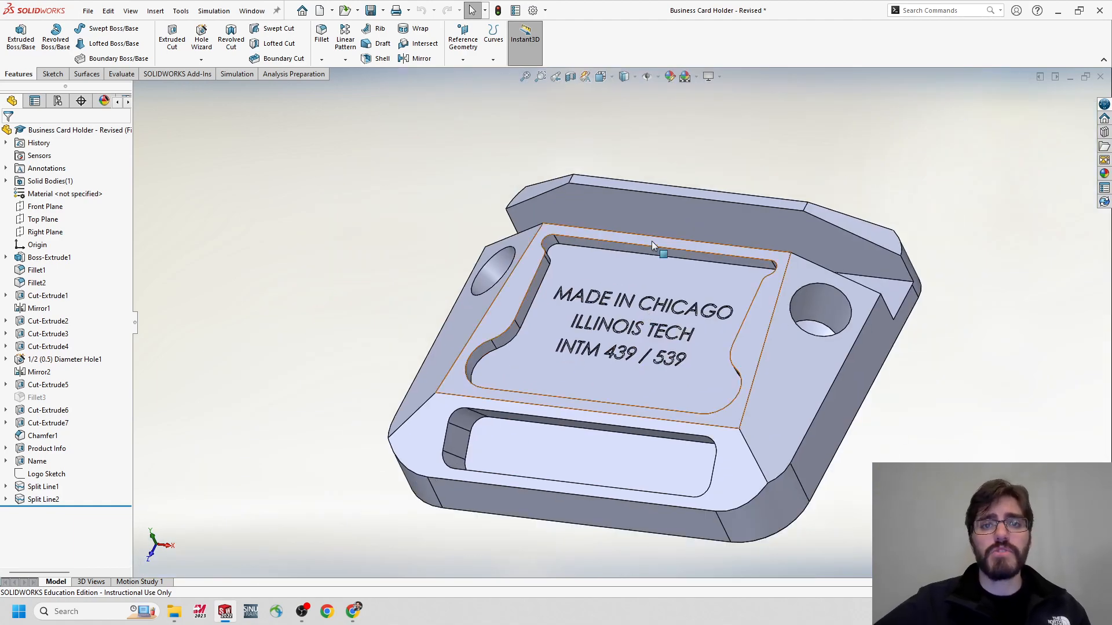
pyautogui.moveTo(652, 242); pyautogui.dragTo(642, 242, button='middle')
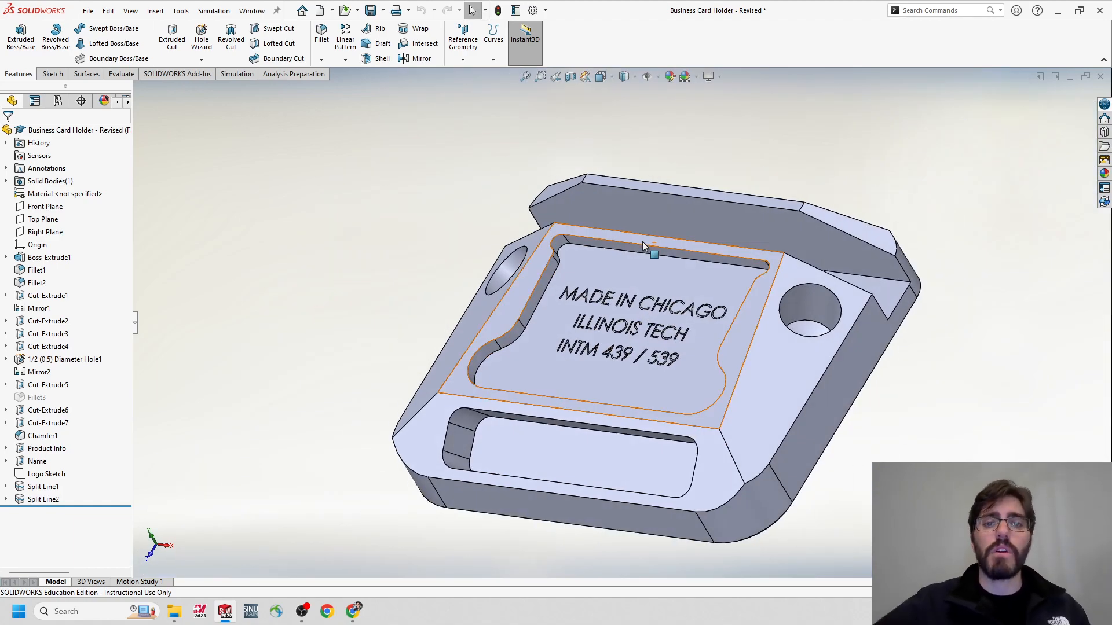
pyautogui.scroll(2, 600, 287)
pyautogui.scroll(-7, 600, 288)
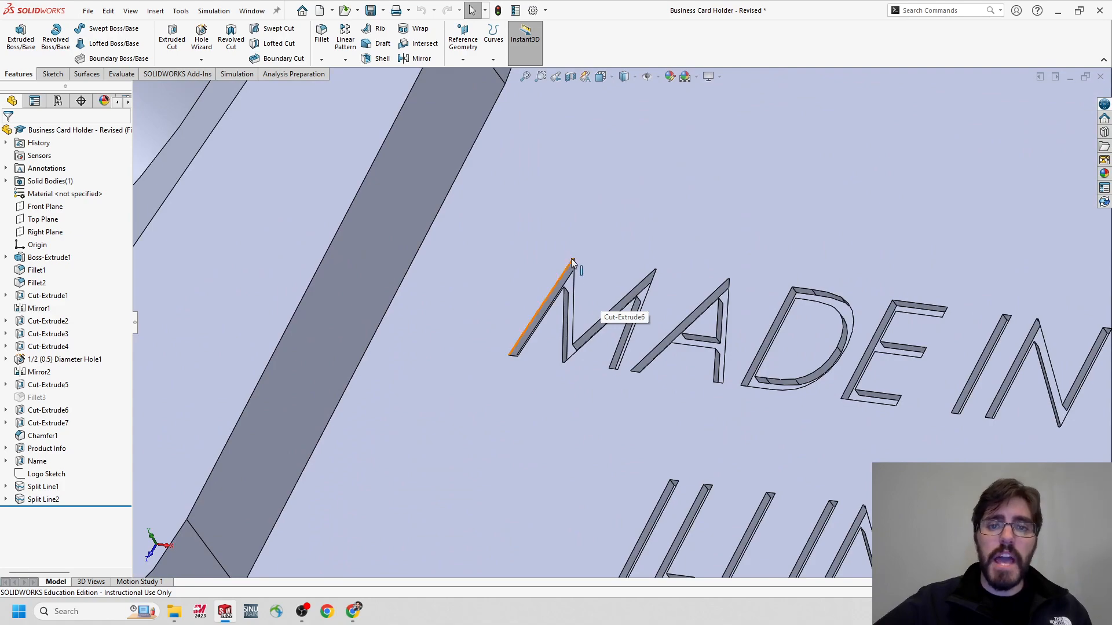
pyautogui.scroll(3, 579, 267)
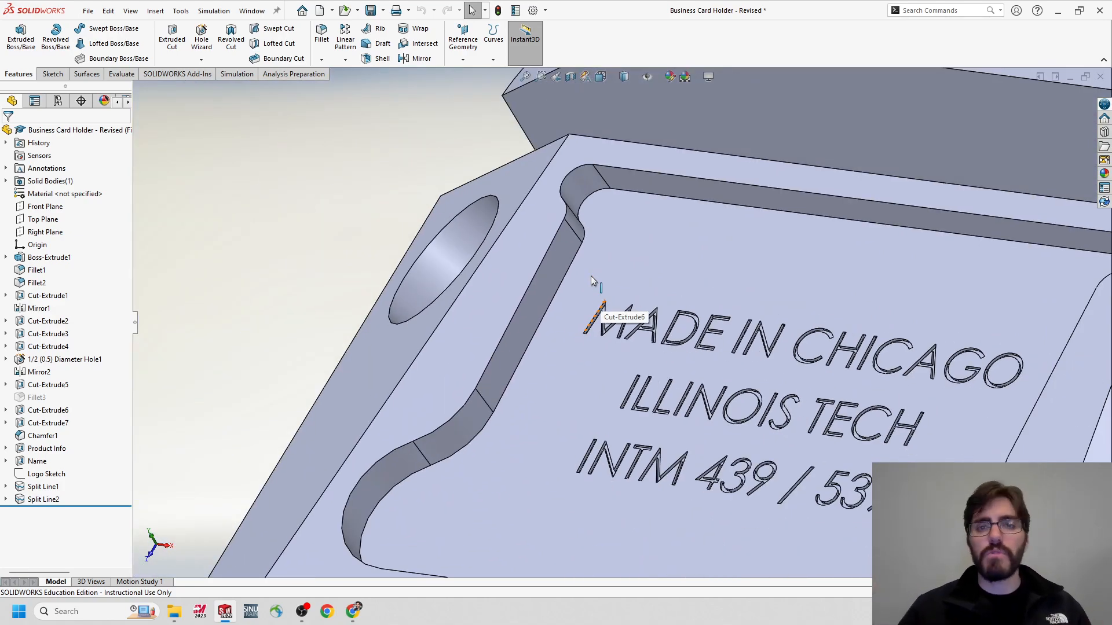
pyautogui.scroll(5, 591, 276)
pyautogui.moveTo(590, 276); pyautogui.dragTo(547, 127, button='middle')
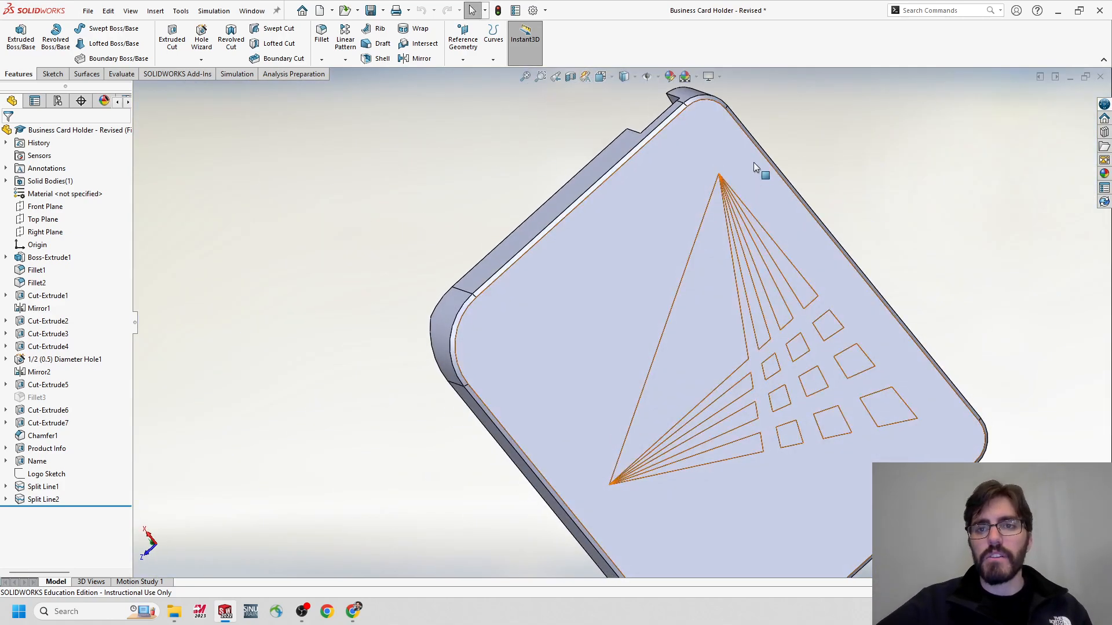
pyautogui.scroll(-5, 724, 180)
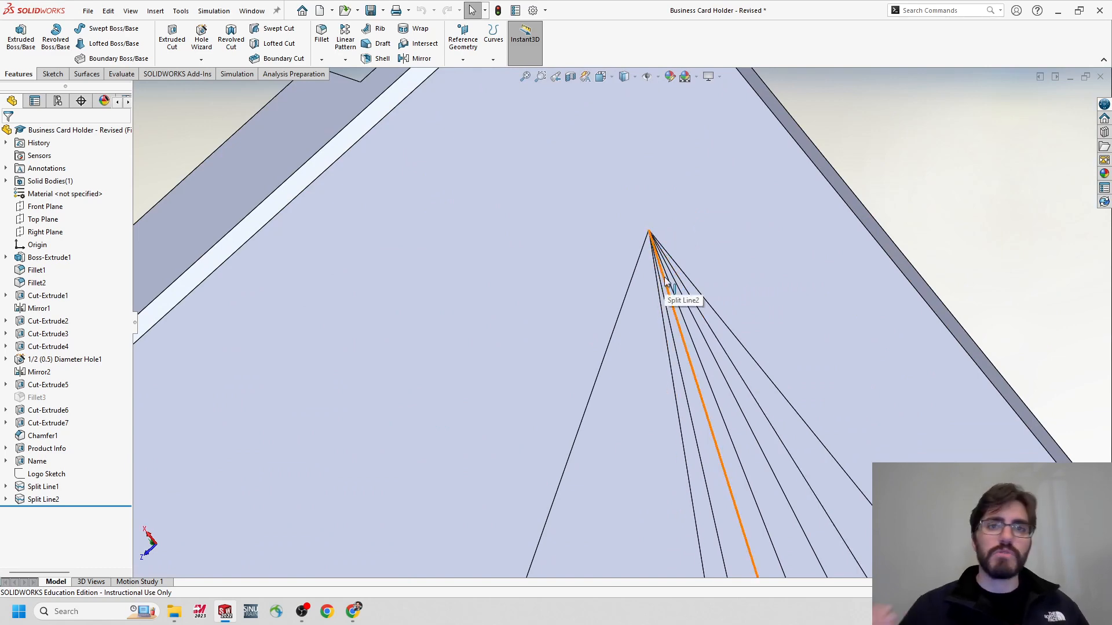
pyautogui.scroll(5, 664, 280)
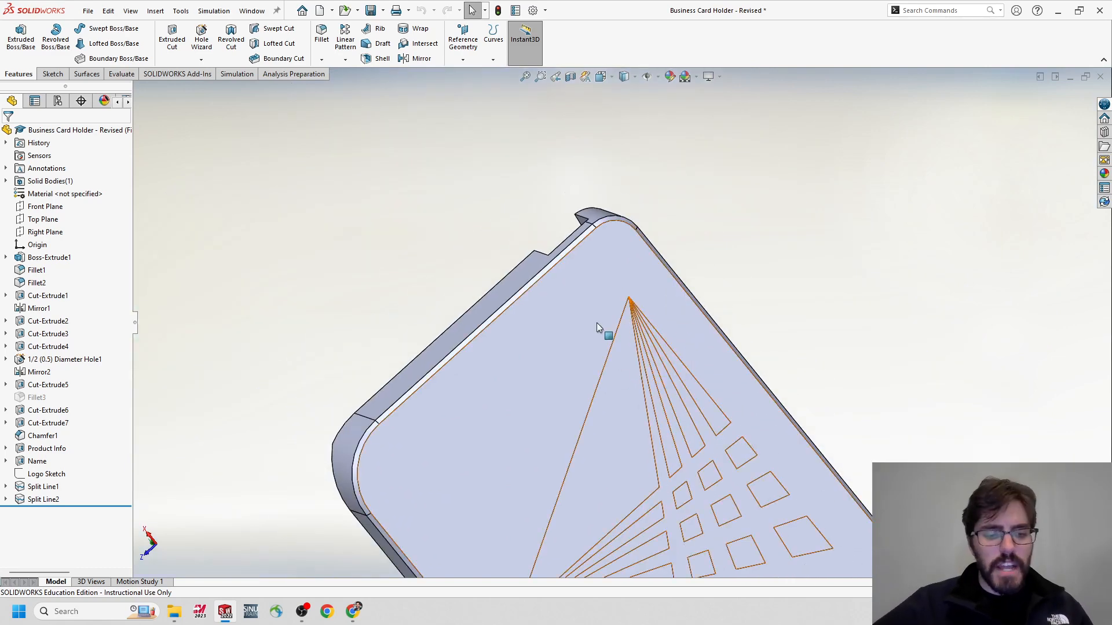
pyautogui.scroll(-5, 633, 266)
pyautogui.scroll(5, 633, 266)
pyautogui.moveTo(657, 370); pyautogui.dragTo(744, 331, button='middle')
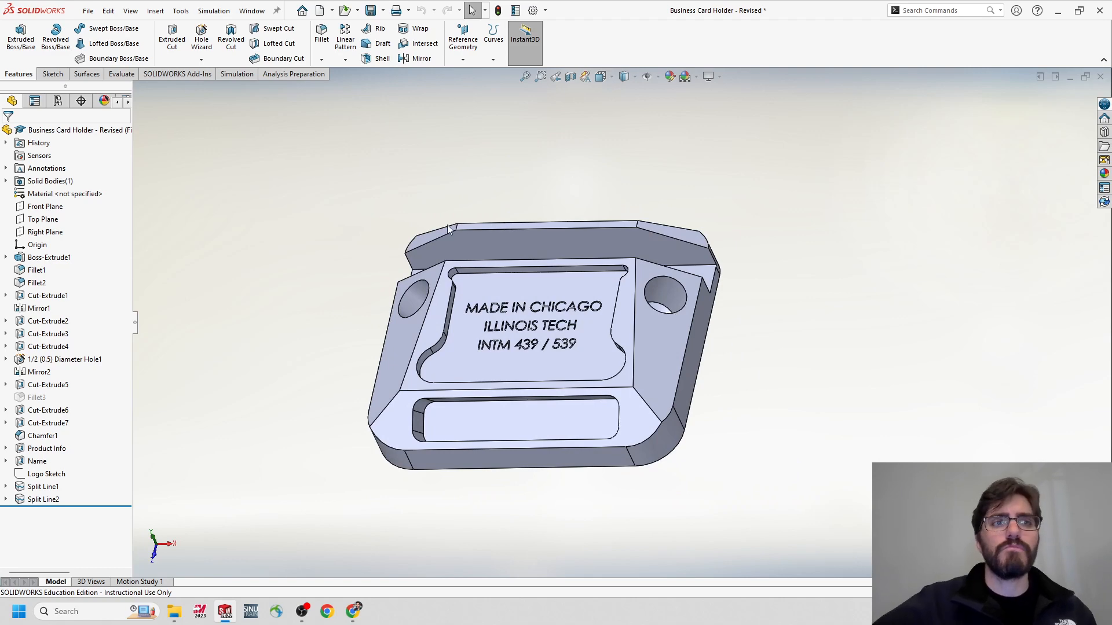
# - Add a new part configuration named "No Text or Logos"
pyautogui.click(59, 101)
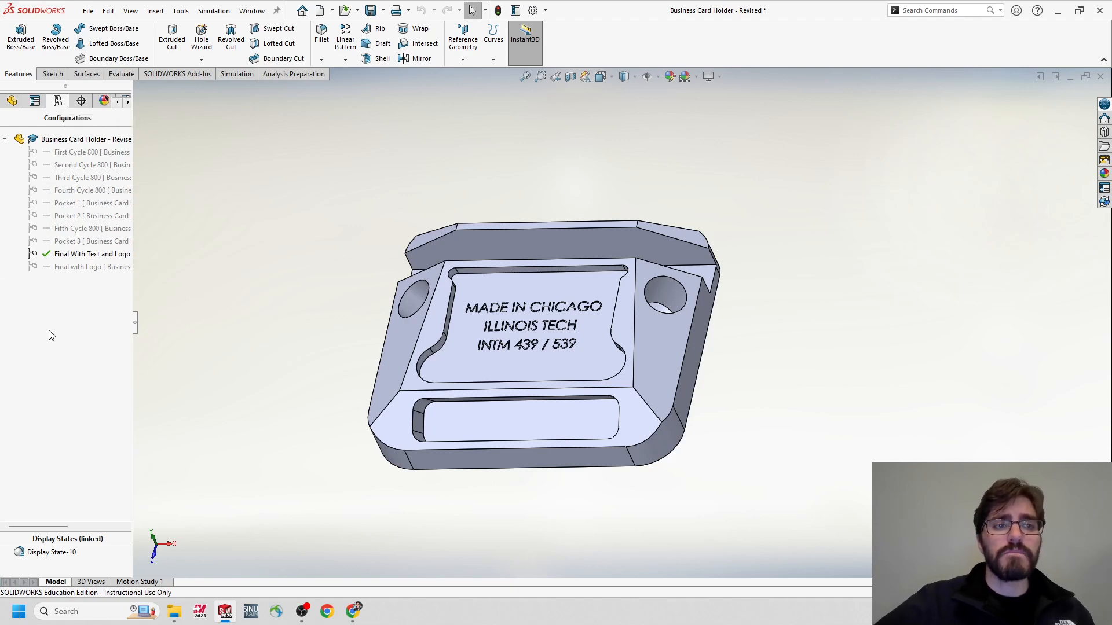
pyautogui.rightClick(81, 301)
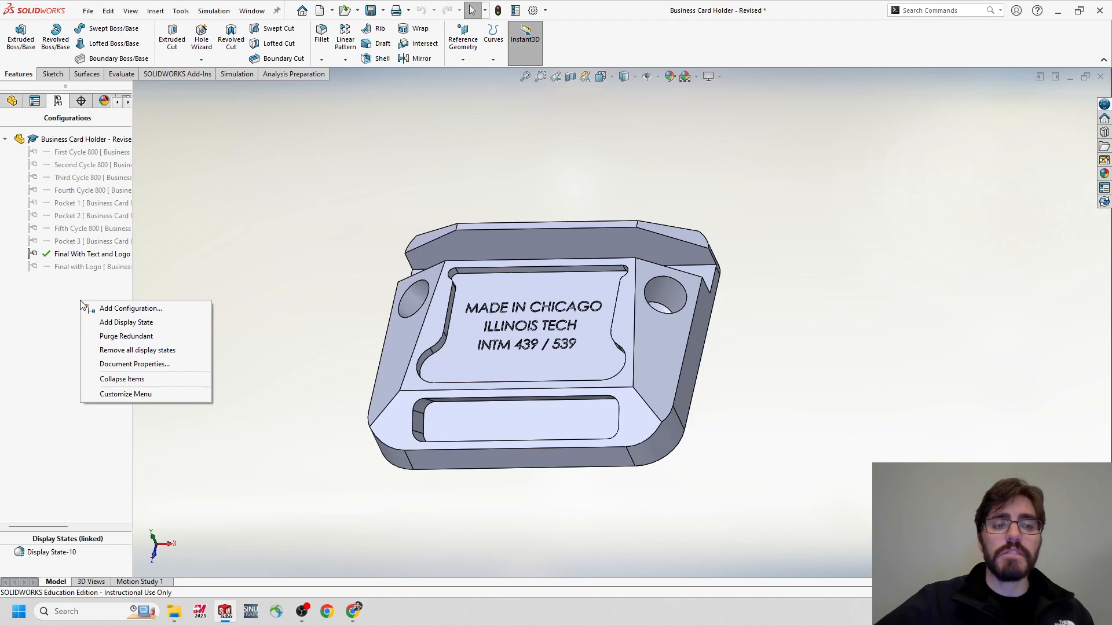
pyautogui.click(126, 310)
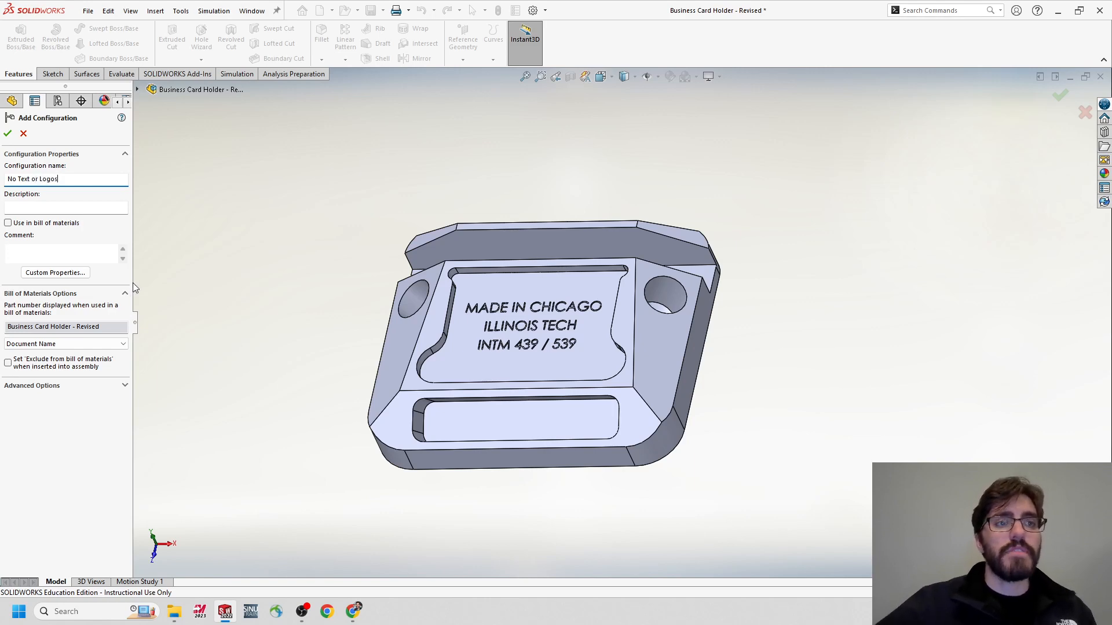
pyautogui.click(8, 134)
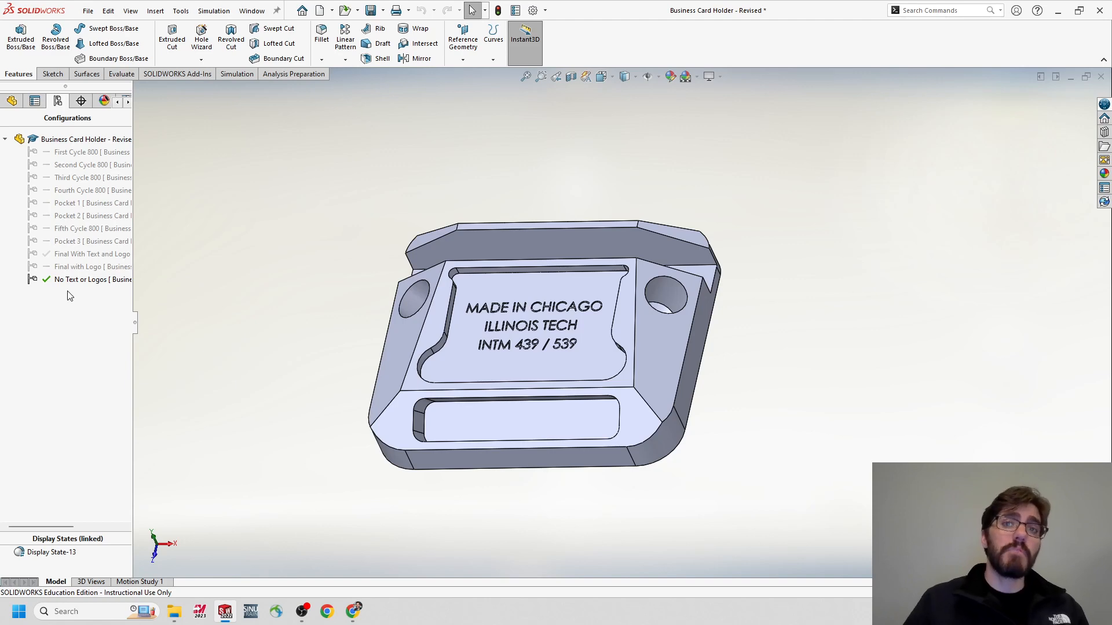
# - Suppress the Product Info feature to remove the engraved text from the front pocket
pyautogui.click(10, 101)
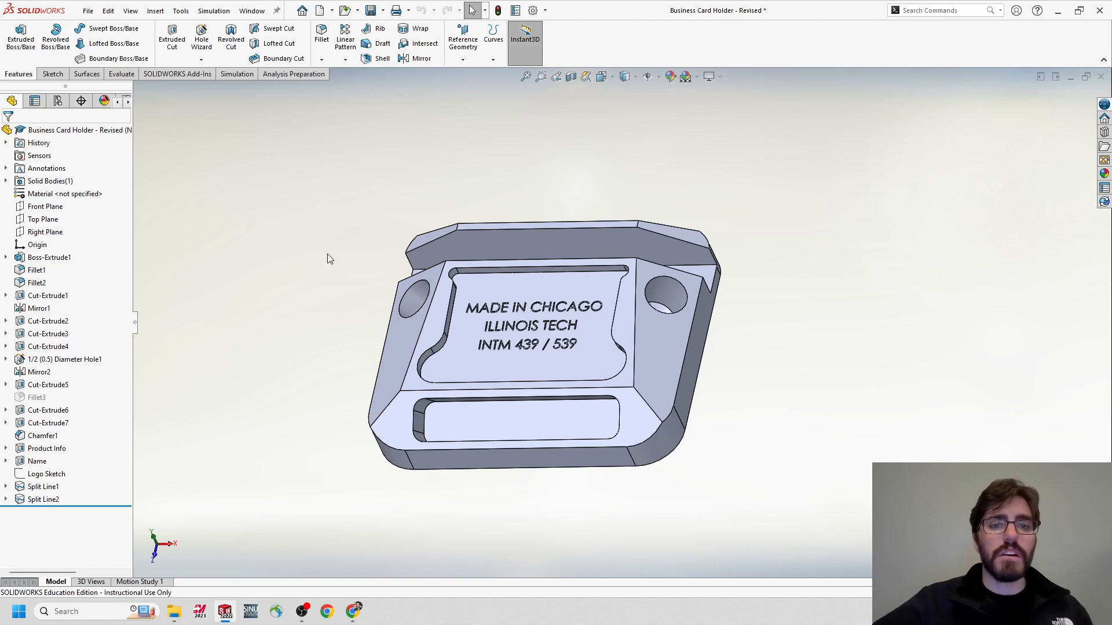
pyautogui.moveTo(501, 324); pyautogui.dragTo(592, 350, button='middle')
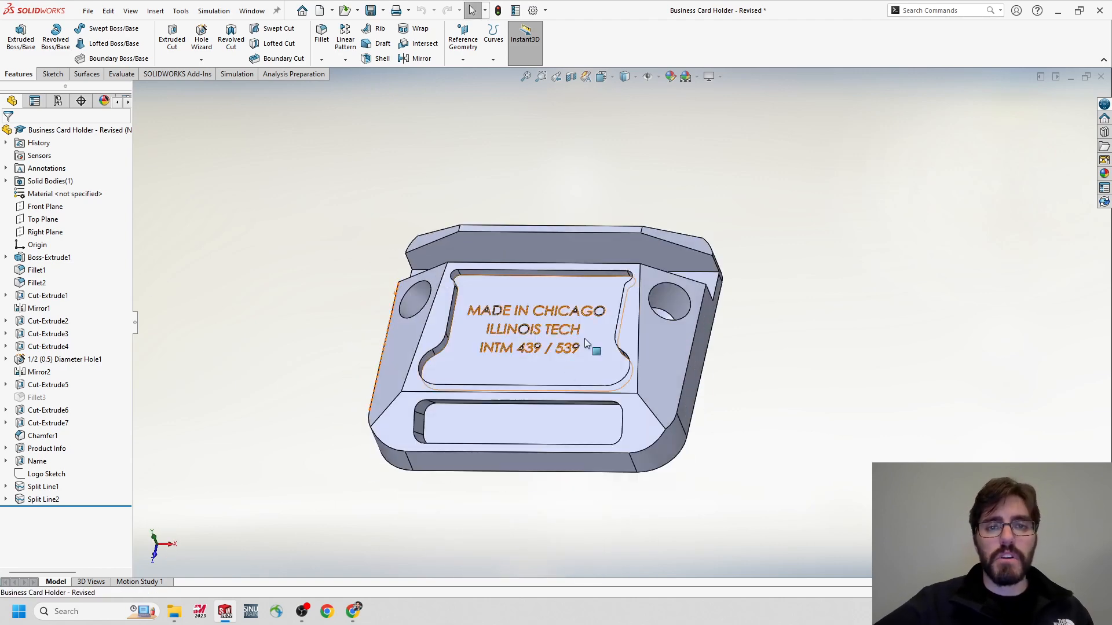
pyautogui.moveTo(683, 191); pyautogui.dragTo(537, 193, button='middle')
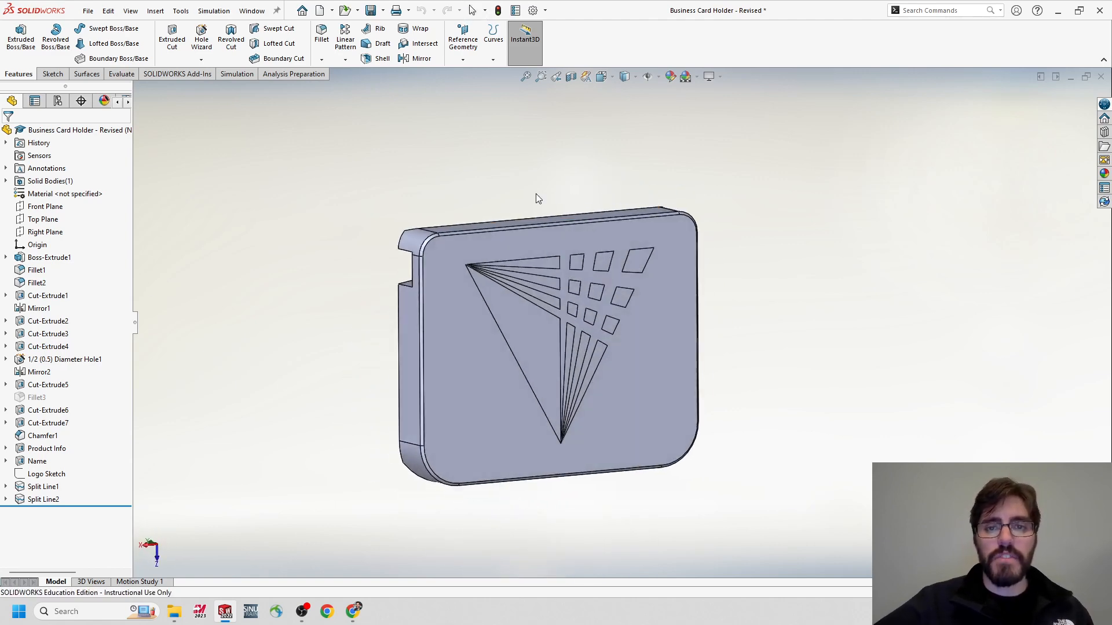
pyautogui.moveTo(632, 278); pyautogui.dragTo(722, 325, button='middle')
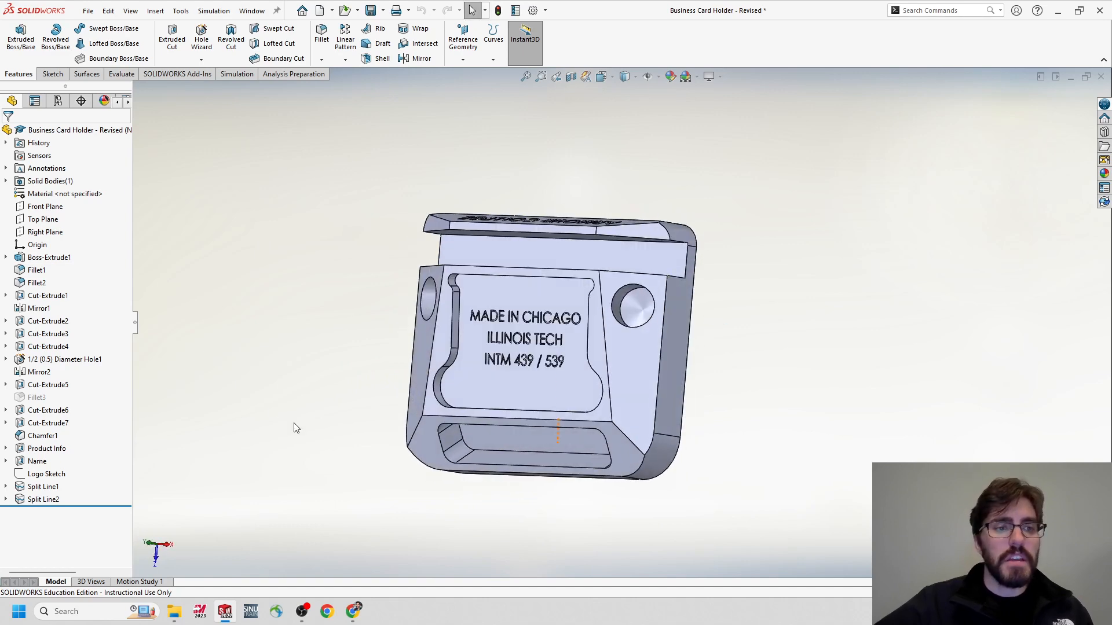
pyautogui.moveTo(640, 372); pyautogui.dragTo(673, 341, button='middle')
pyautogui.scroll(-1, 140, 379)
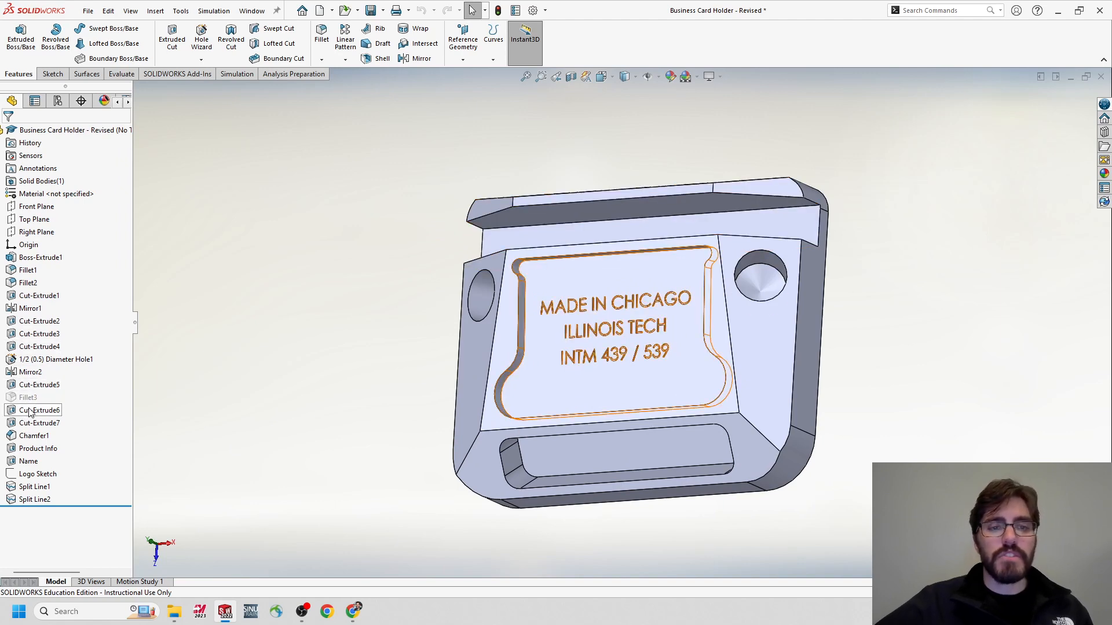
pyautogui.click(40, 448)
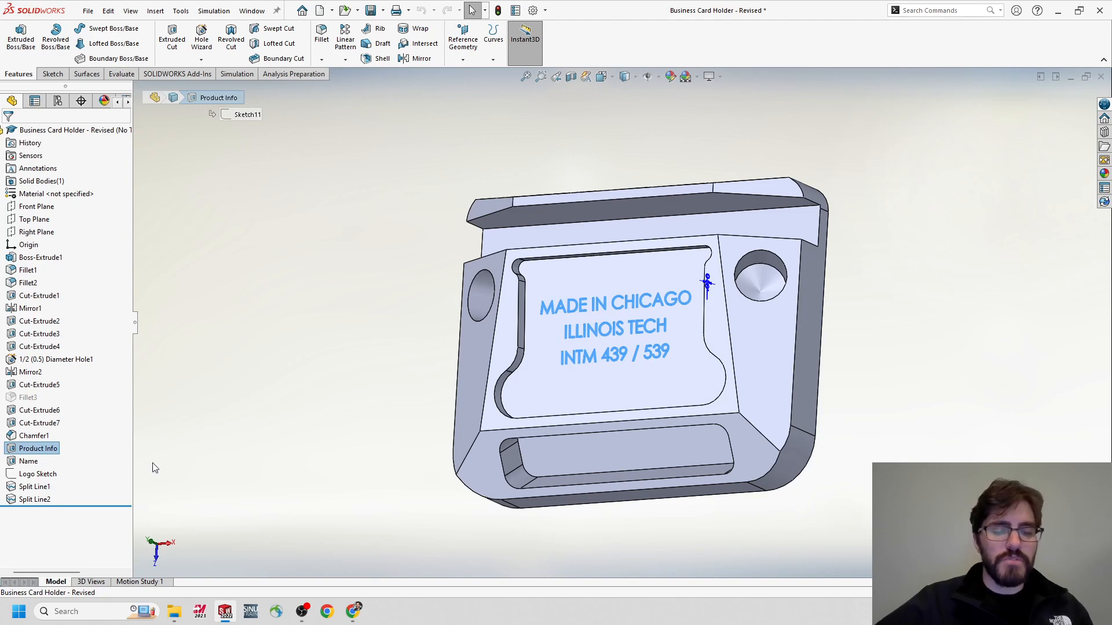
pyautogui.rightClick(31, 452)
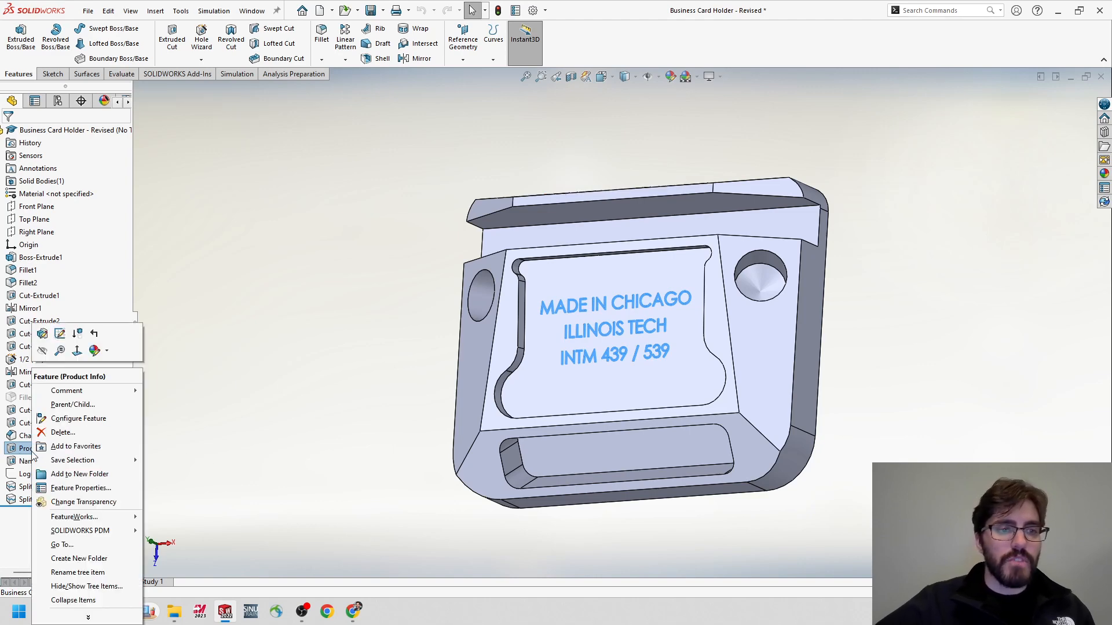
pyautogui.click(78, 333)
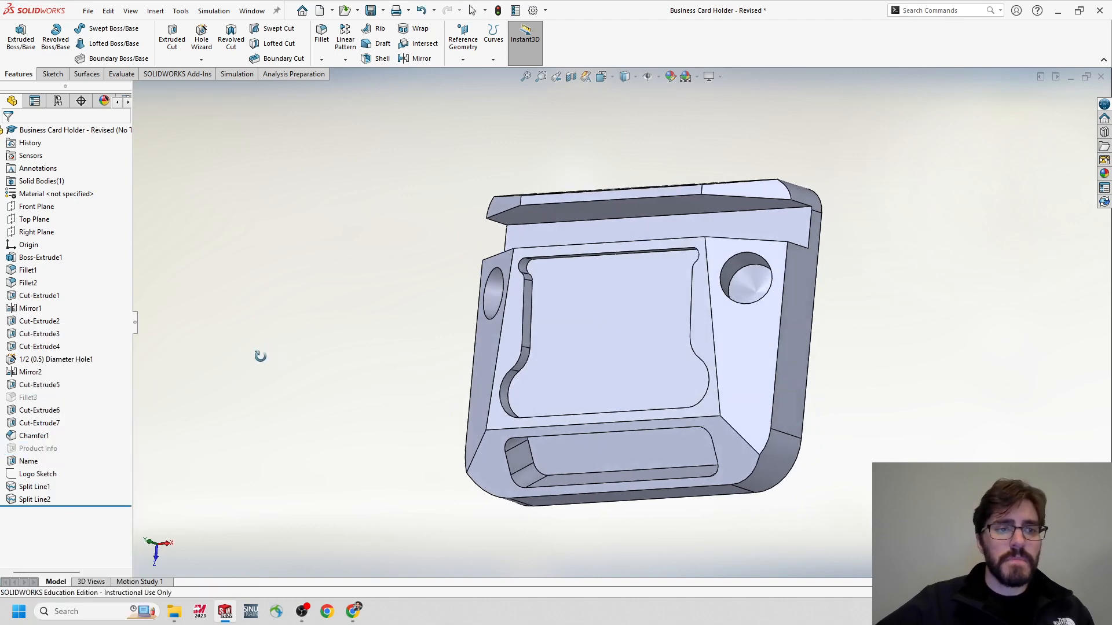
# - Suppress the Name feature to remove the engraving from the holder's top edge
pyautogui.moveTo(260, 355); pyautogui.dragTo(218, 397, button='middle')
pyautogui.click(28, 460)
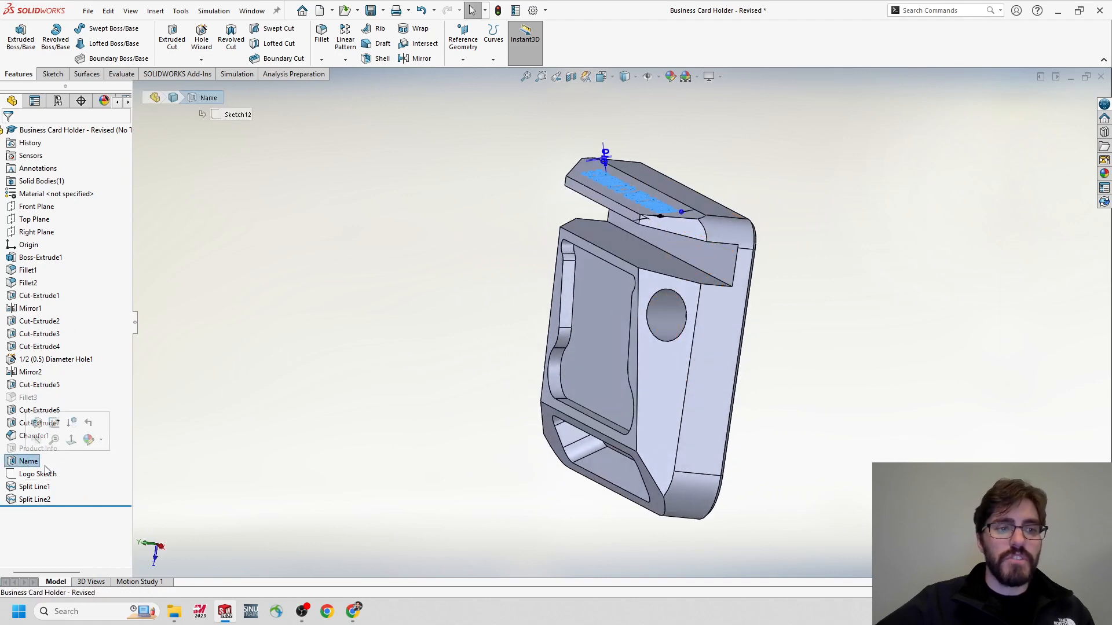
pyautogui.rightClick(36, 461)
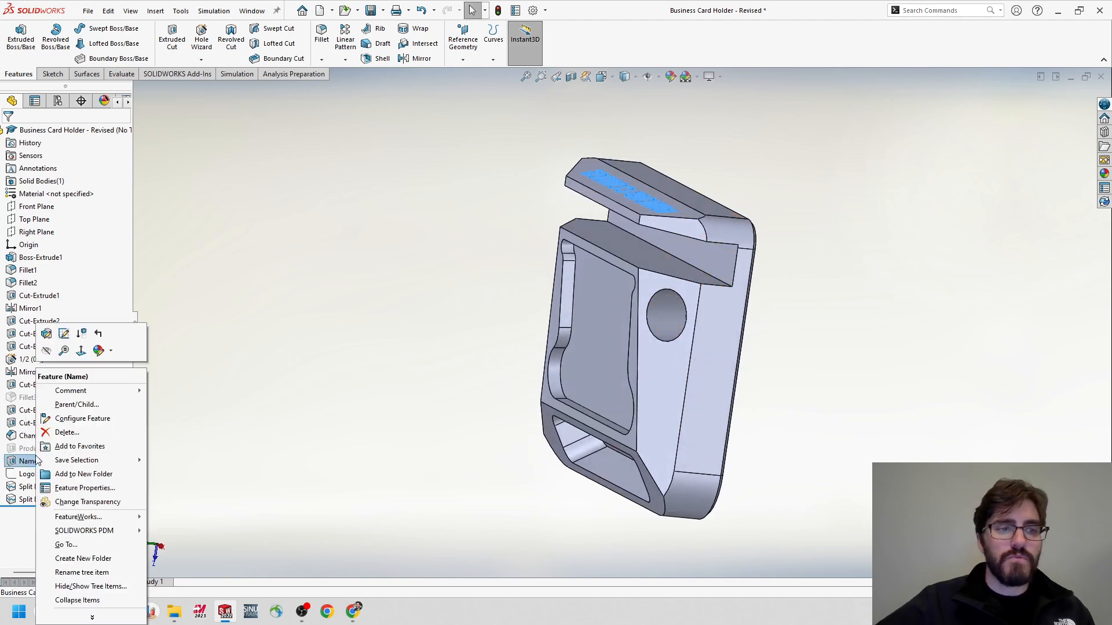
pyautogui.click(80, 337)
# - Suppress the Logo Sketch together with Split Line1 and Split Line2 to remove the logo from the back face
pyautogui.moveTo(464, 325); pyautogui.dragTo(352, 276, button='middle')
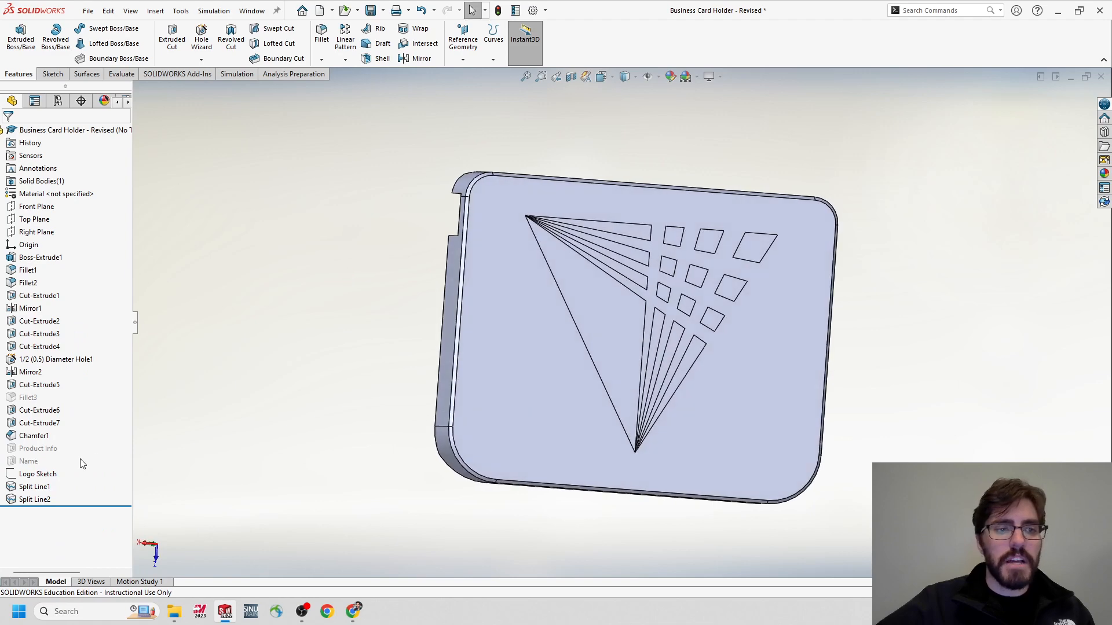
pyautogui.click(47, 473)
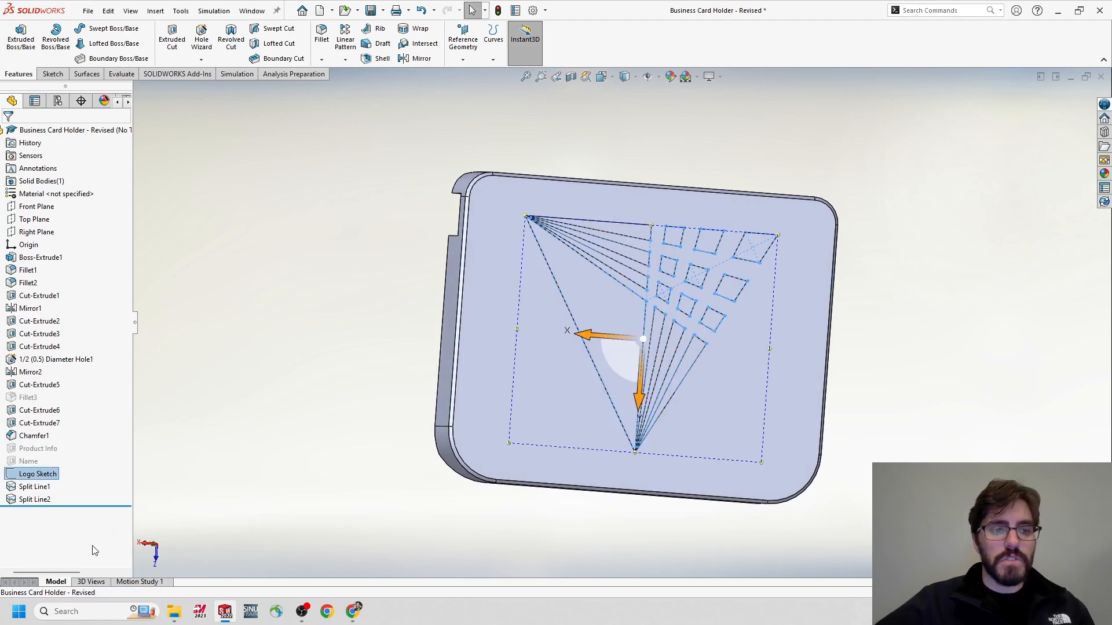
pyautogui.keyDown('shift'); pyautogui.click(34, 499); pyautogui.keyUp('shift')
pyautogui.rightClick(38, 486)
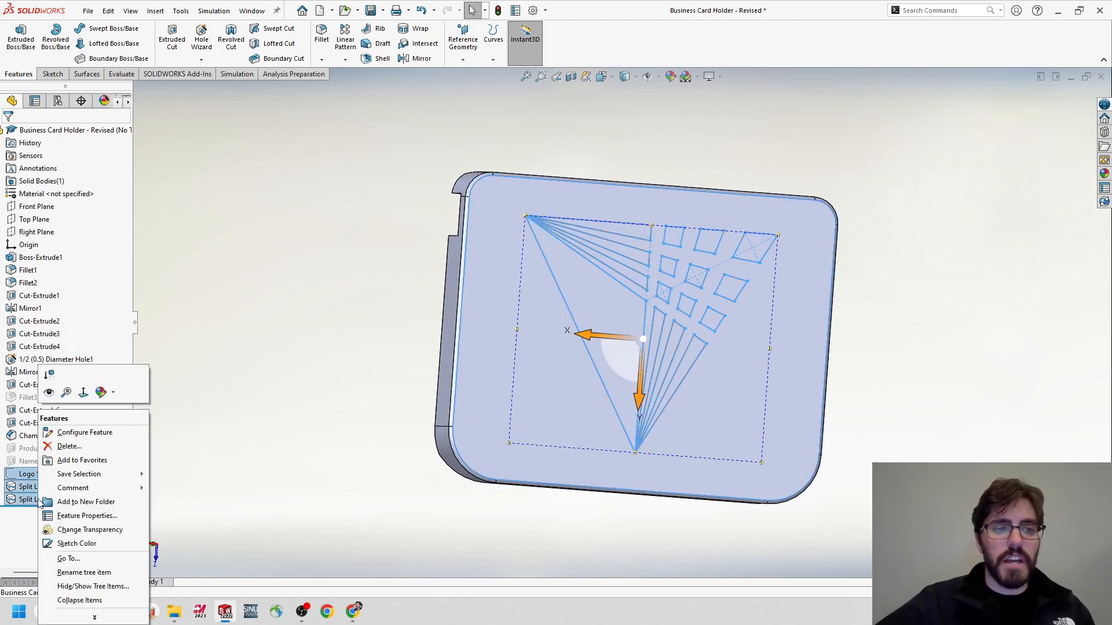
pyautogui.click(51, 375)
# - Open the part's material editor and expand the Aluminium Alloys category of the SOLIDWORKS Materials library
pyautogui.moveTo(377, 187); pyautogui.dragTo(581, 256, button='middle')
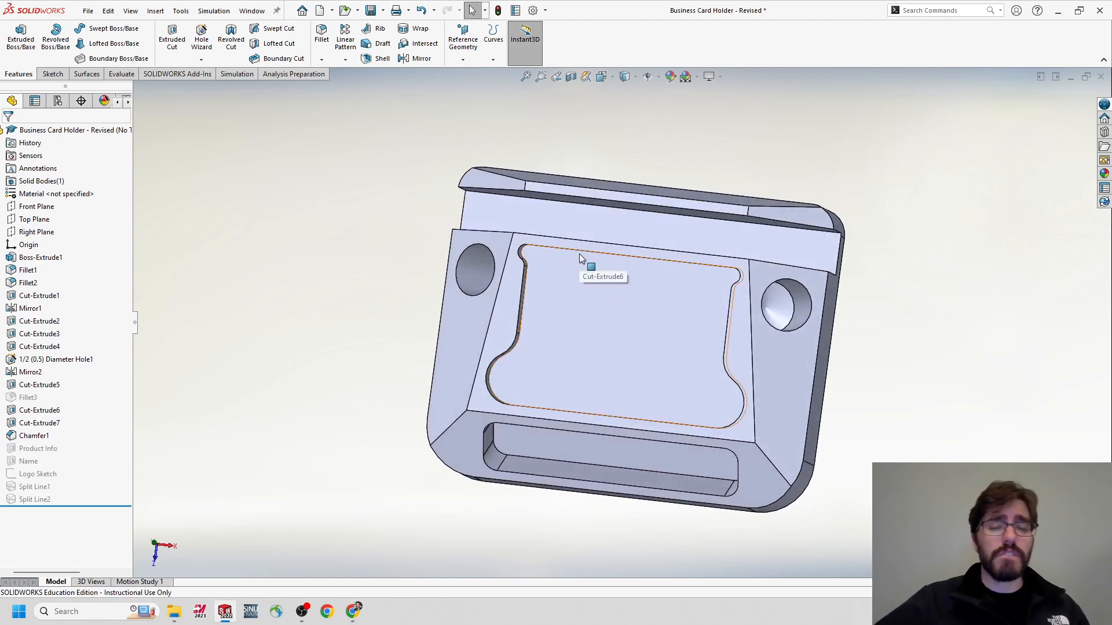
pyautogui.moveTo(578, 212); pyautogui.dragTo(559, 209, button='middle')
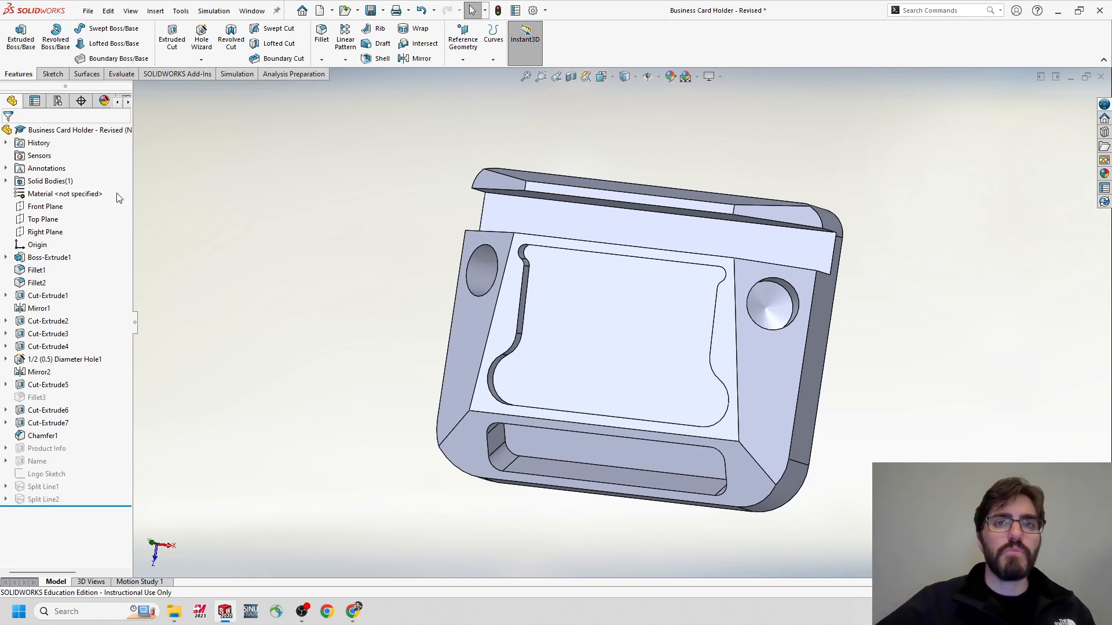
pyautogui.rightClick(52, 199)
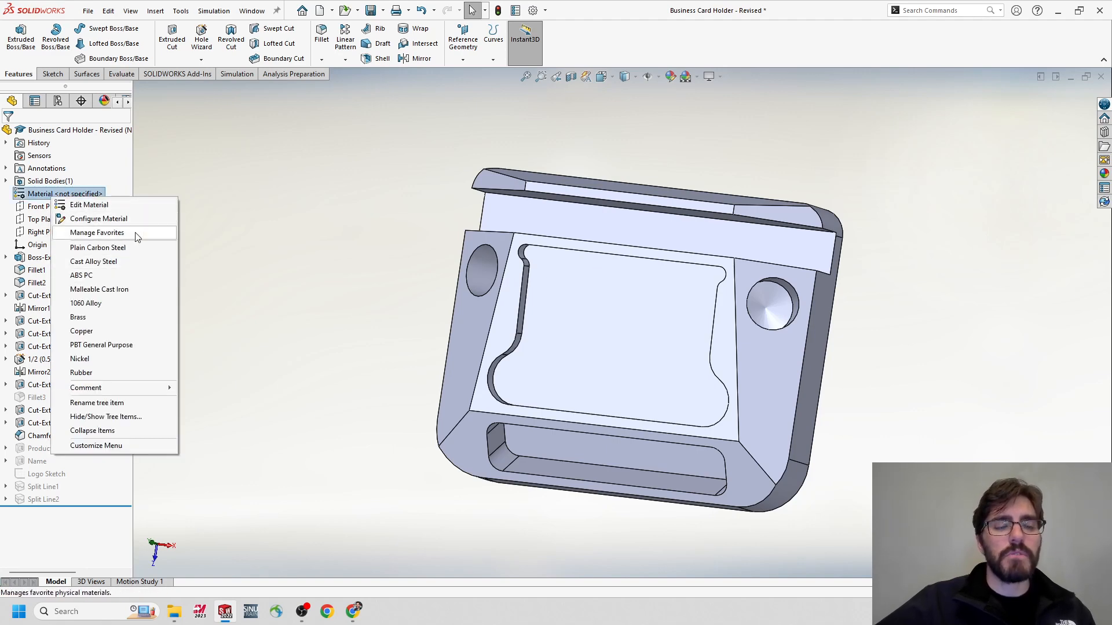
pyautogui.click(88, 206)
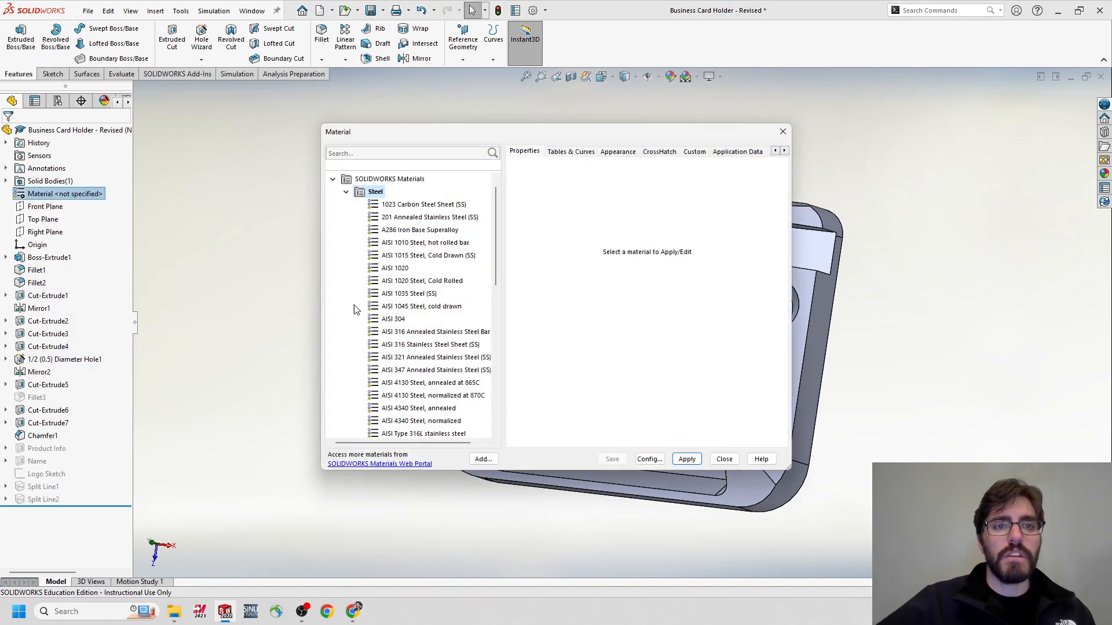
pyautogui.click(333, 179)
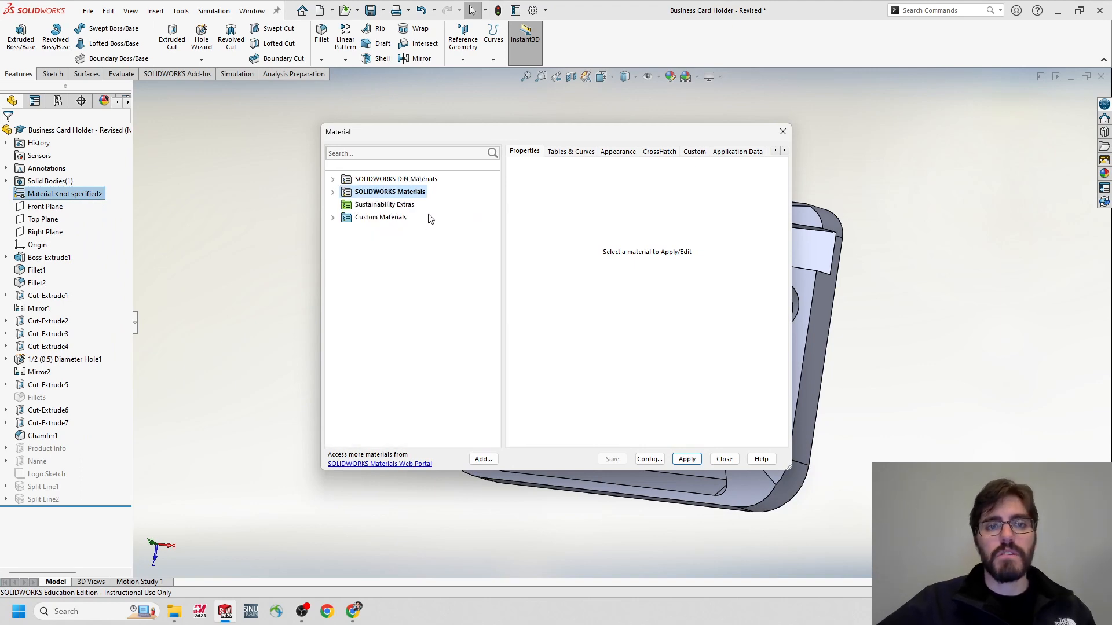
pyautogui.doubleClick(343, 195)
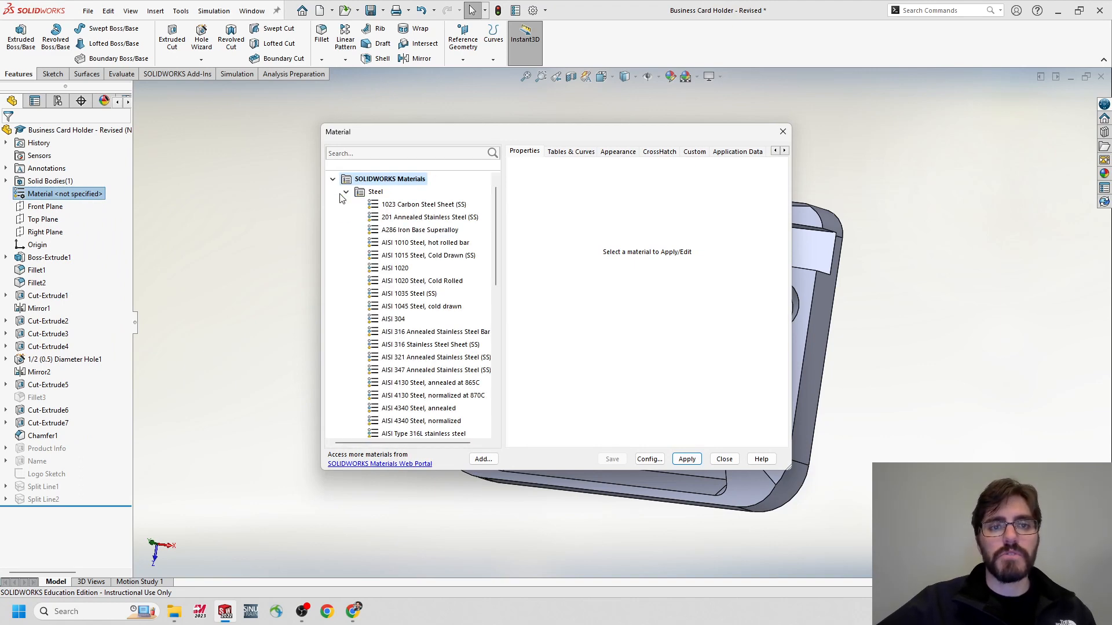
pyautogui.click(347, 193)
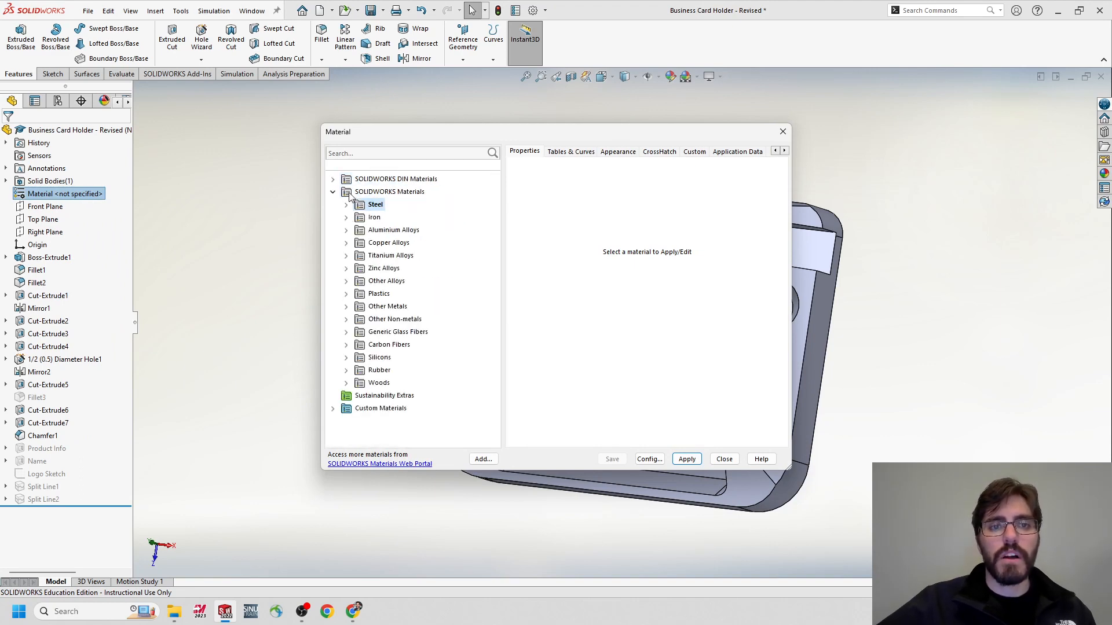
pyautogui.click(347, 231)
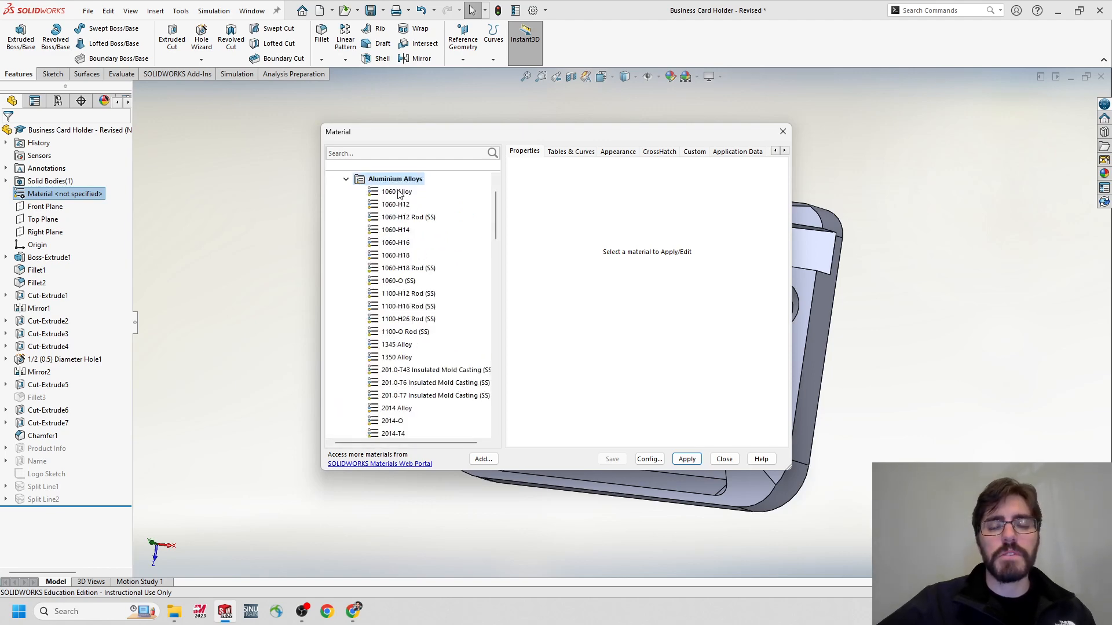
# - Assign the 6061-T6 (SS) aluminium alloy to the part, with property units of SI - N/mm^2 (MPa)
pyautogui.scroll(-15, 399, 194)
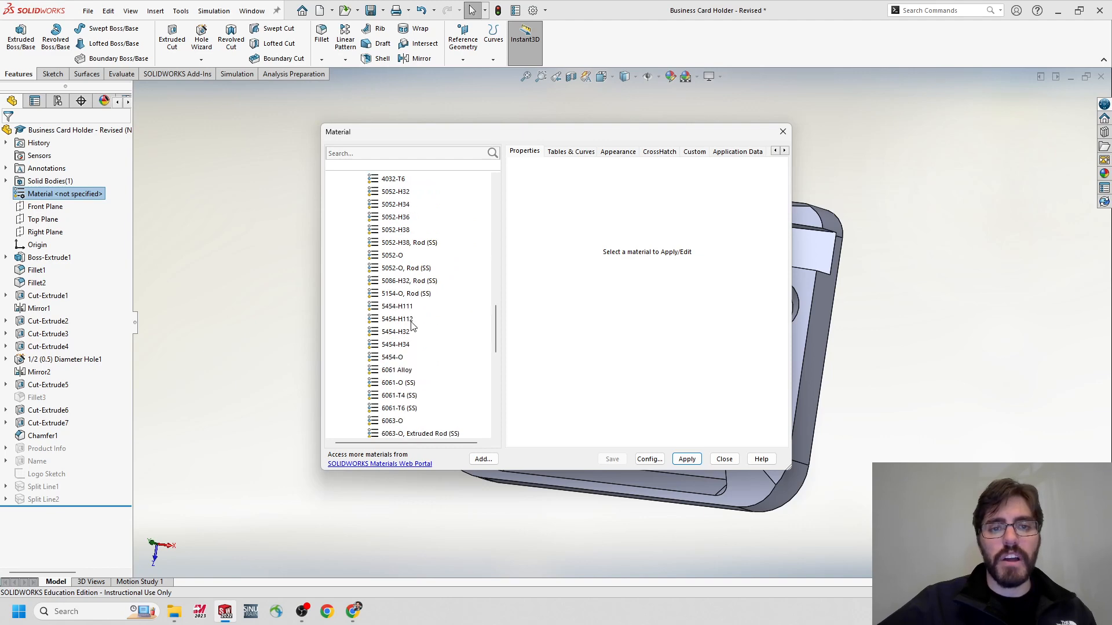
pyautogui.scroll(-4, 411, 326)
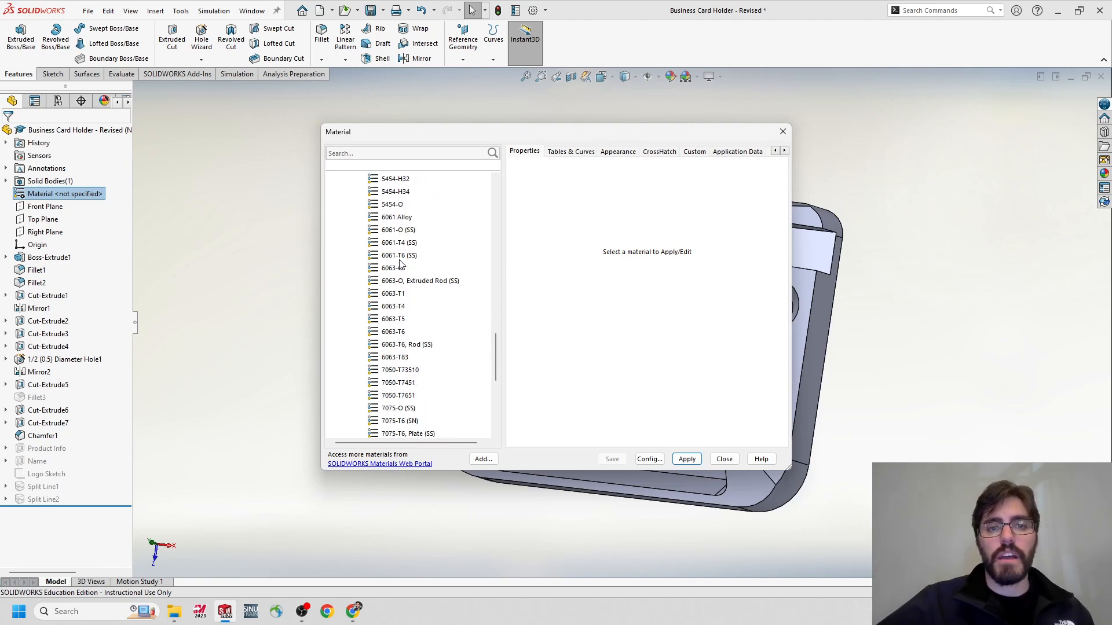
pyautogui.click(399, 256)
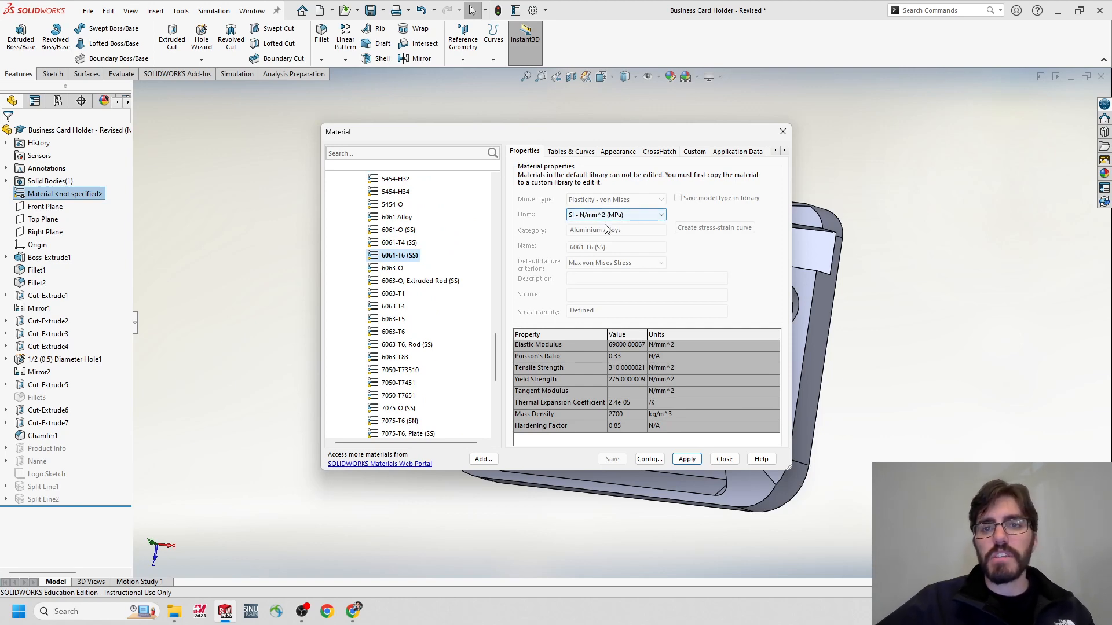
pyautogui.click(645, 219)
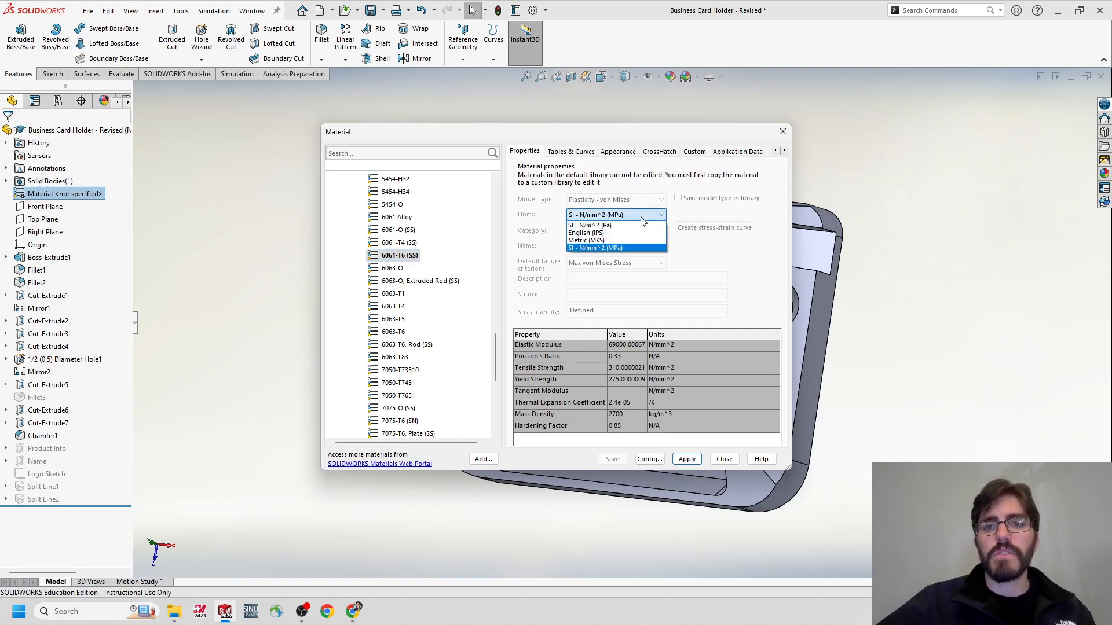
pyautogui.click(619, 249)
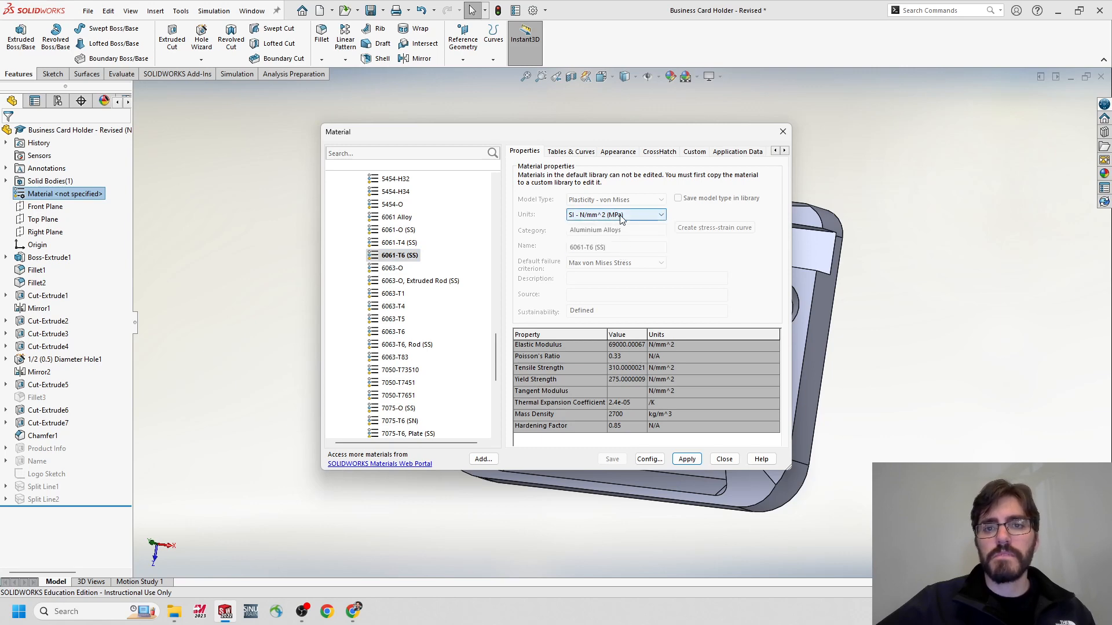
pyautogui.click(687, 459)
pyautogui.click(724, 459)
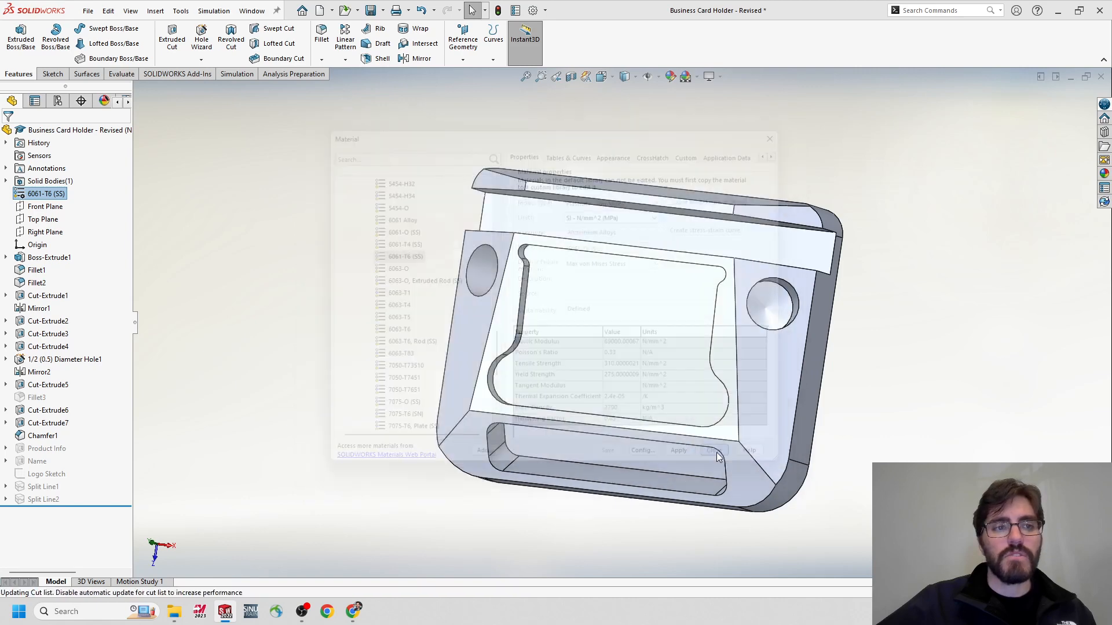
# - Enable the SOLIDWORKS Simulation add-in and bring up its study commands
pyautogui.moveTo(429, 269); pyautogui.dragTo(470, 167, button='middle')
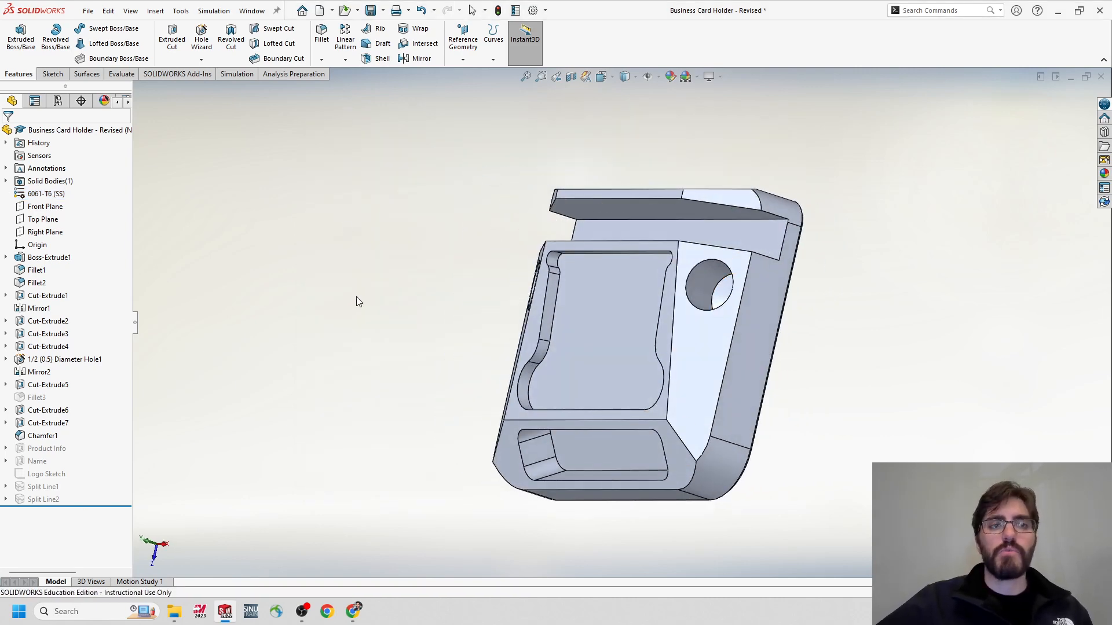
pyautogui.moveTo(356, 298); pyautogui.dragTo(373, 300, button='middle')
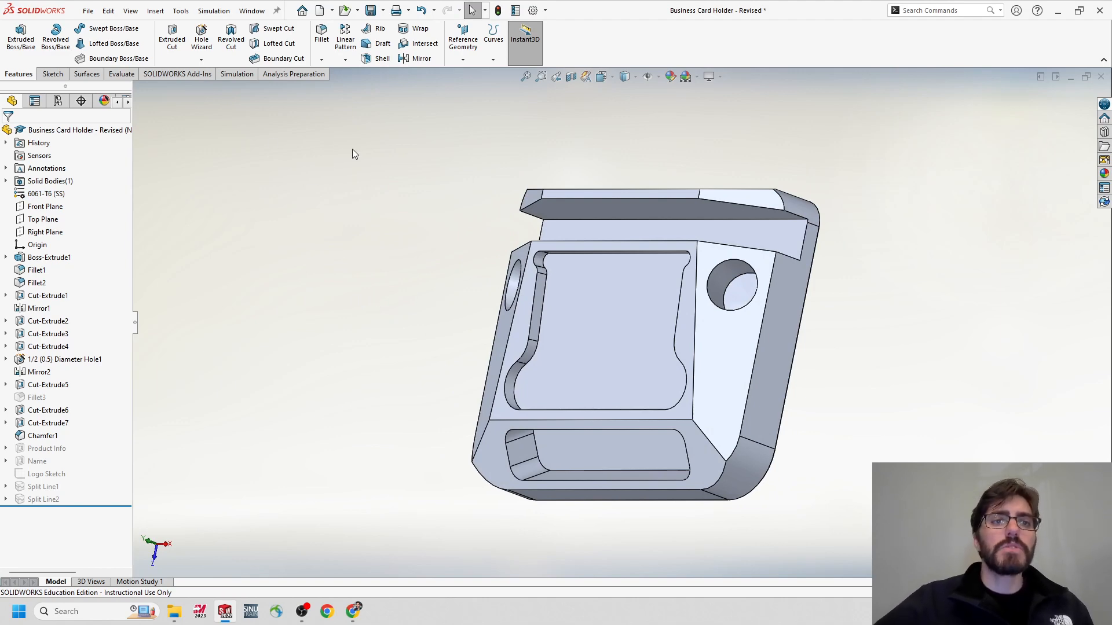
pyautogui.click(197, 73)
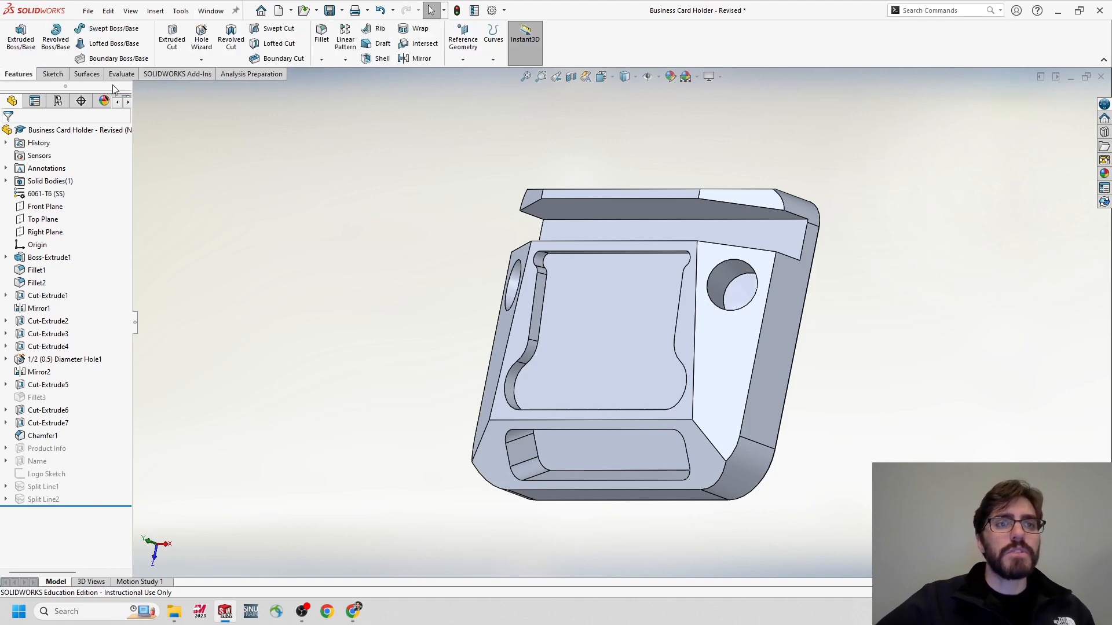
pyautogui.click(200, 76)
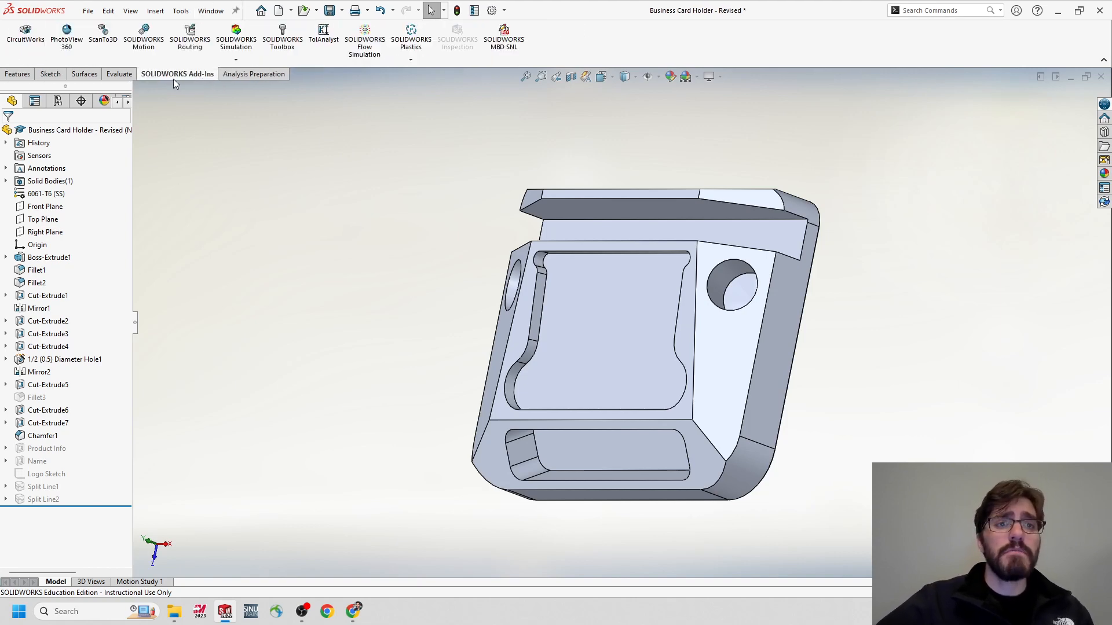
pyautogui.click(237, 42)
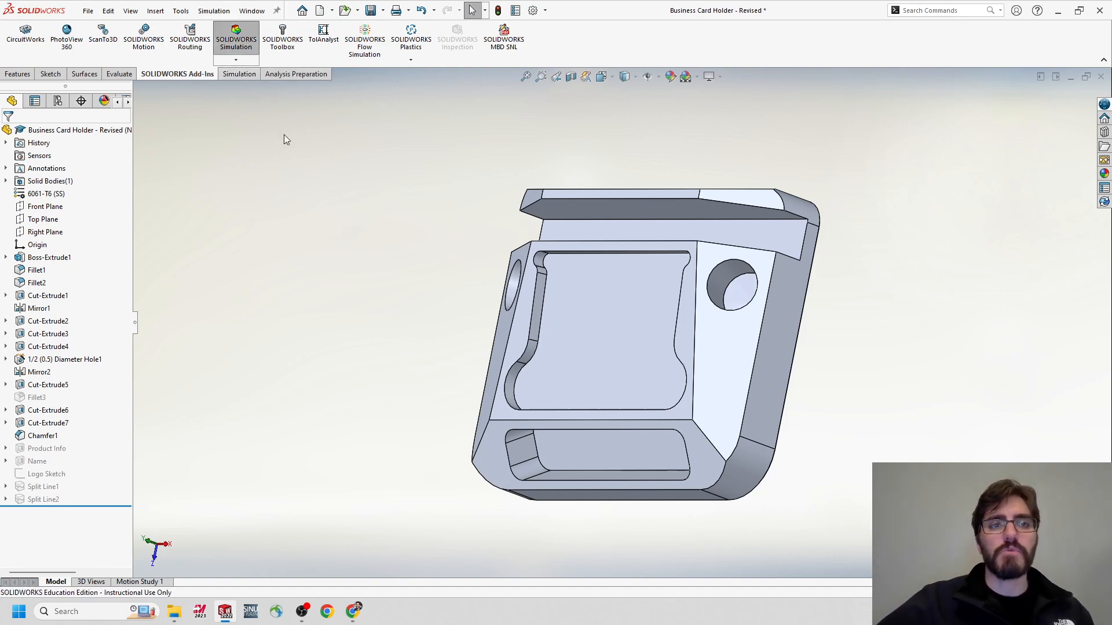
pyautogui.moveTo(466, 181); pyautogui.dragTo(404, 139, button='middle')
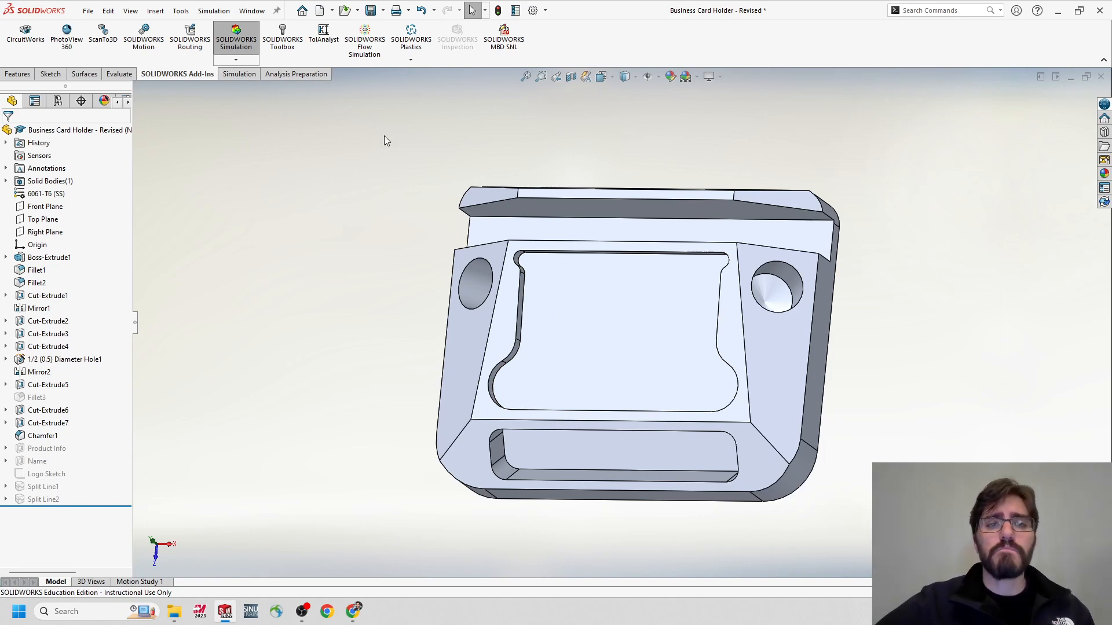
pyautogui.click(250, 74)
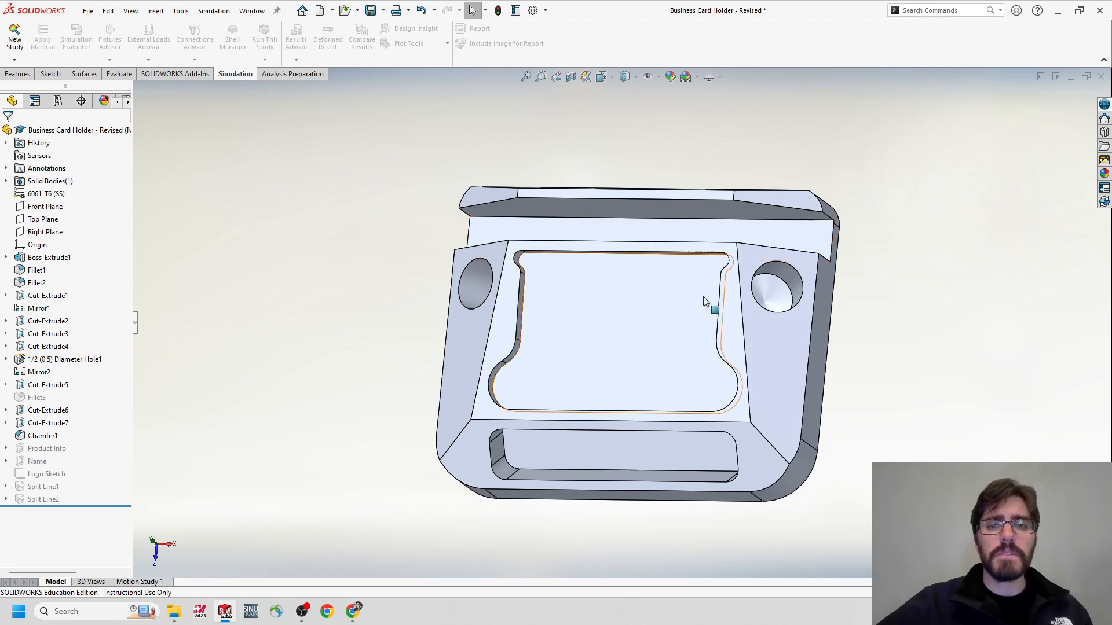
# - Examine the rounded corners at both ends of the holder and the location of the Front and Top planes
pyautogui.moveTo(703, 296); pyautogui.dragTo(673, 259, button='middle')
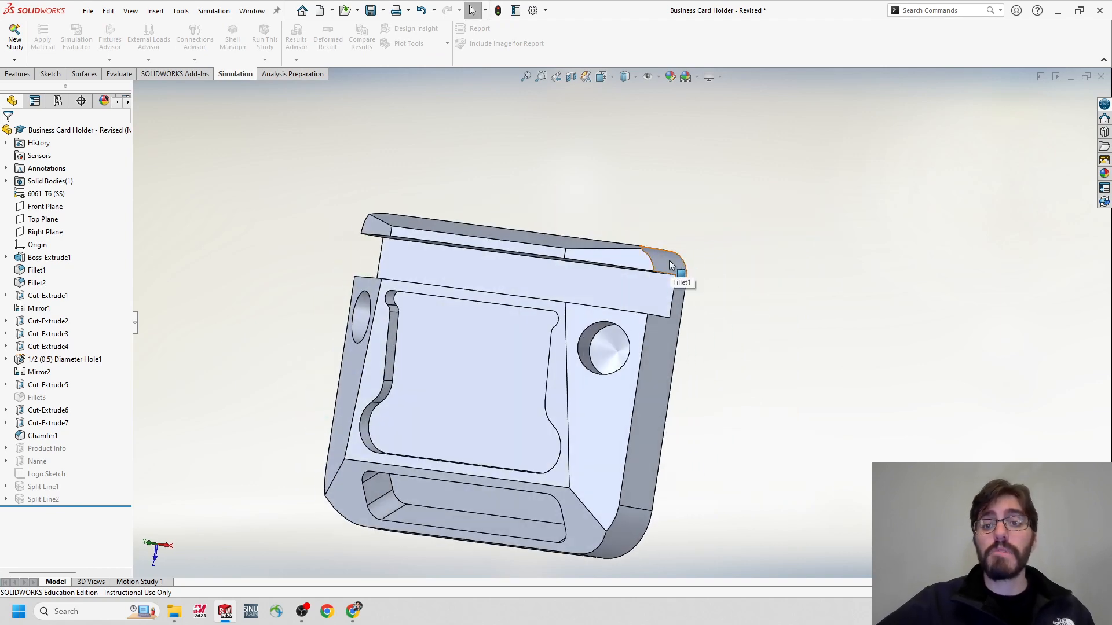
pyautogui.click(670, 264)
pyautogui.moveTo(702, 392); pyautogui.dragTo(631, 484, button='middle')
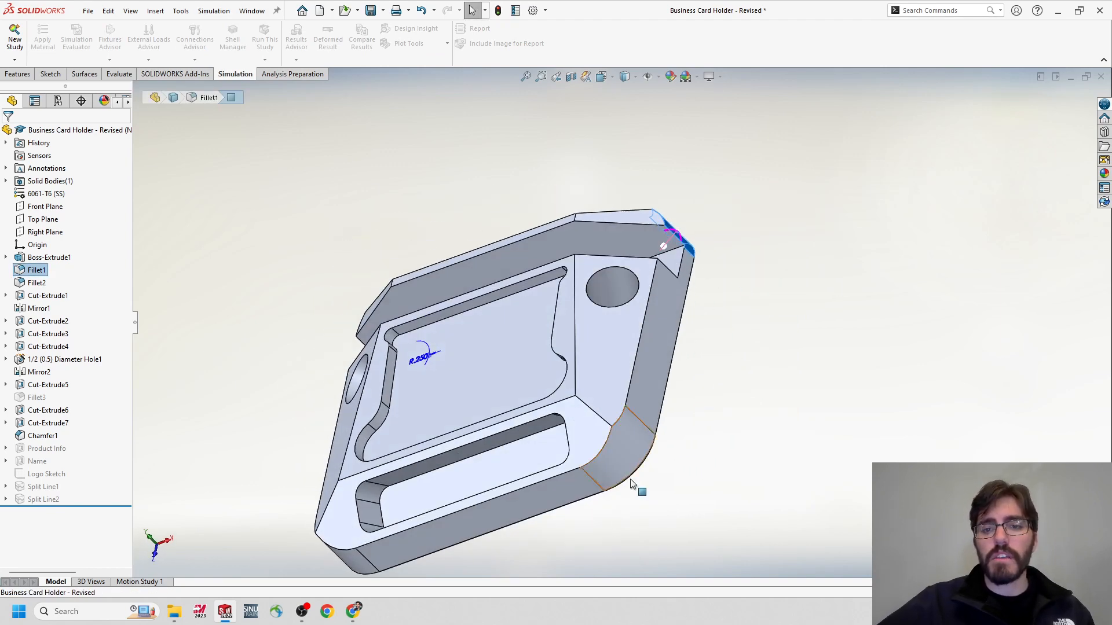
pyautogui.click(626, 439)
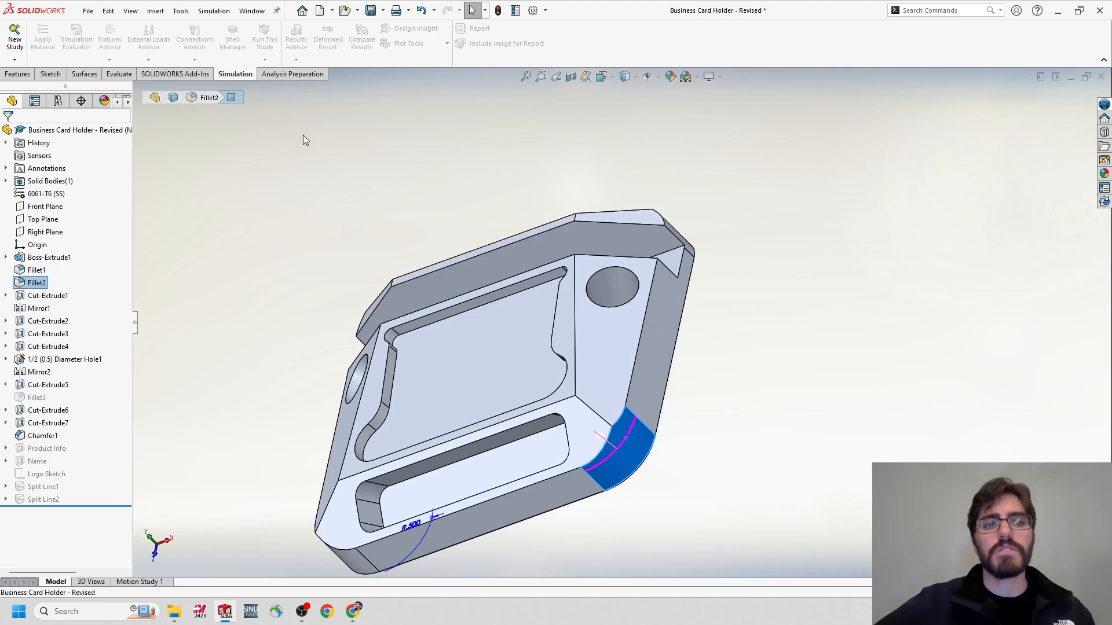
pyautogui.click(369, 170)
pyautogui.moveTo(501, 243); pyautogui.dragTo(549, 256, button='middle')
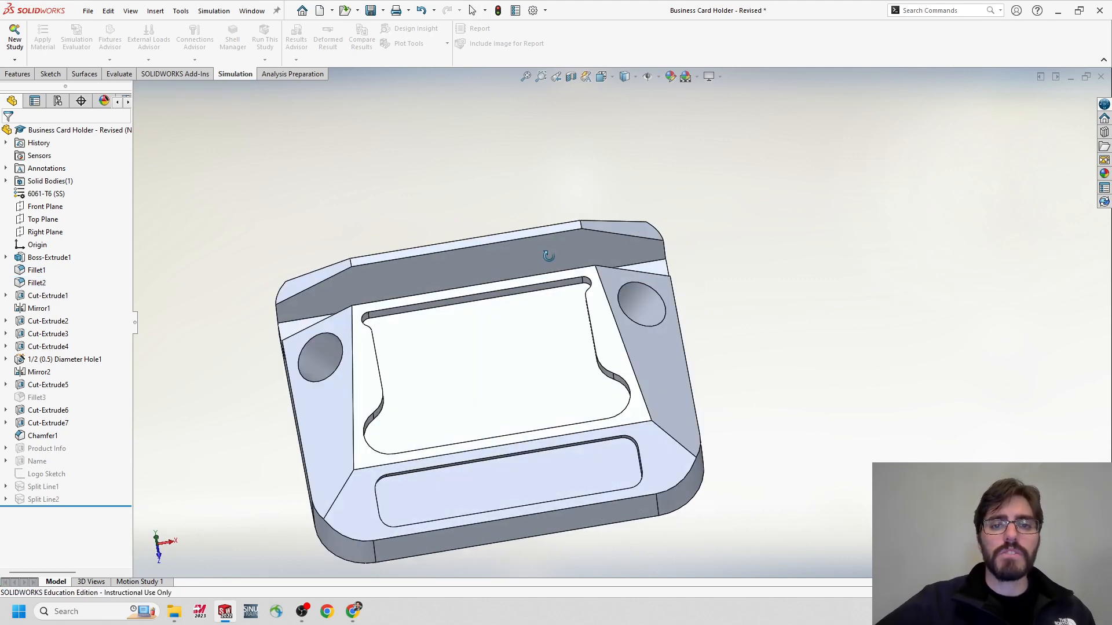
pyautogui.click(44, 207)
pyautogui.click(42, 220)
pyautogui.moveTo(432, 203); pyautogui.dragTo(568, 165, button='middle')
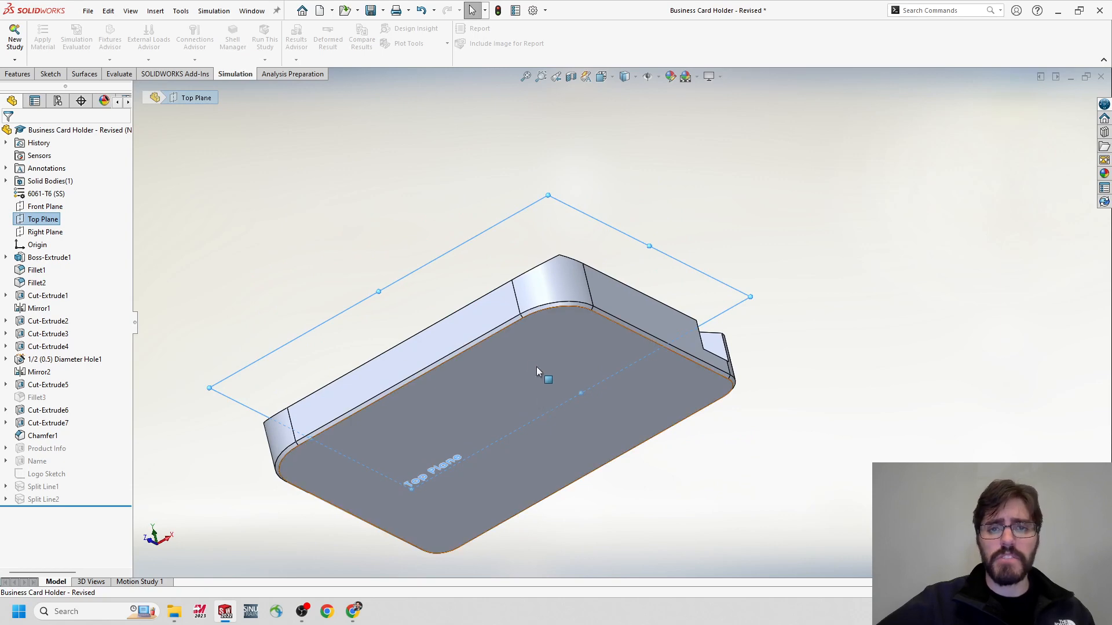
# - Start a new sketch on the holder's flat back face
pyautogui.moveTo(537, 369); pyautogui.dragTo(556, 312, button='middle')
pyautogui.click(531, 333)
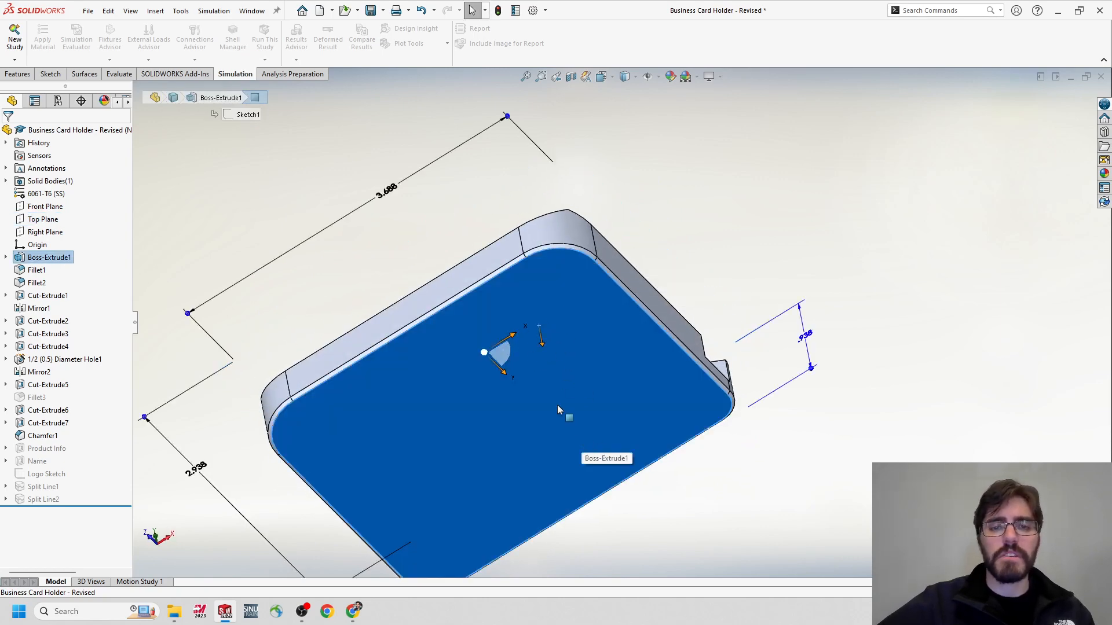
pyautogui.moveTo(557, 405); pyautogui.dragTo(544, 272, button='middle')
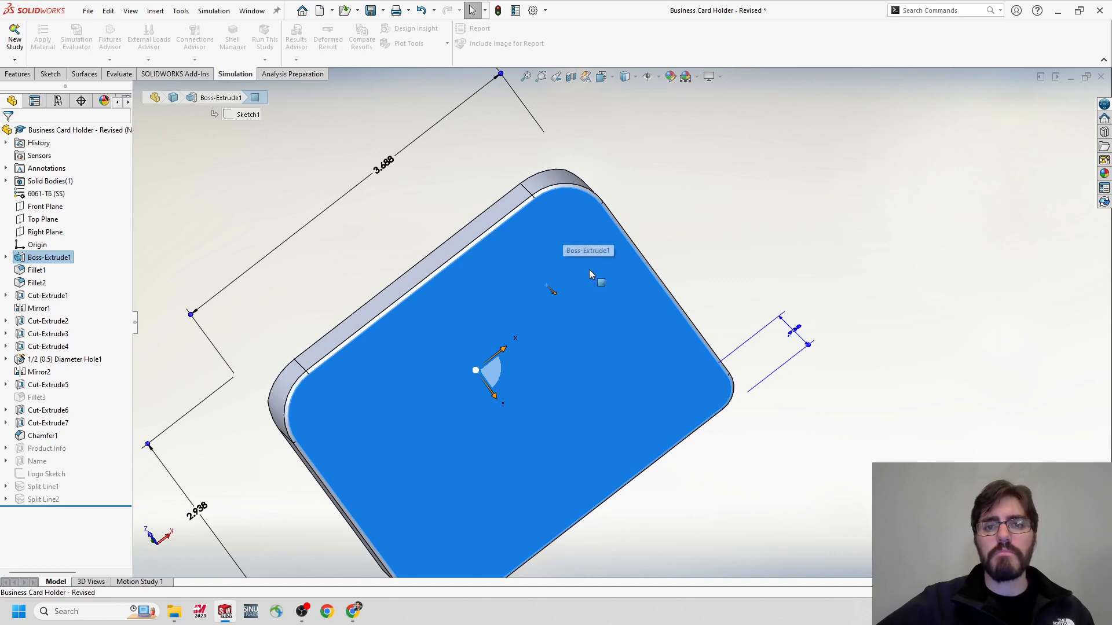
pyautogui.moveTo(555, 392); pyautogui.dragTo(534, 331, button='middle')
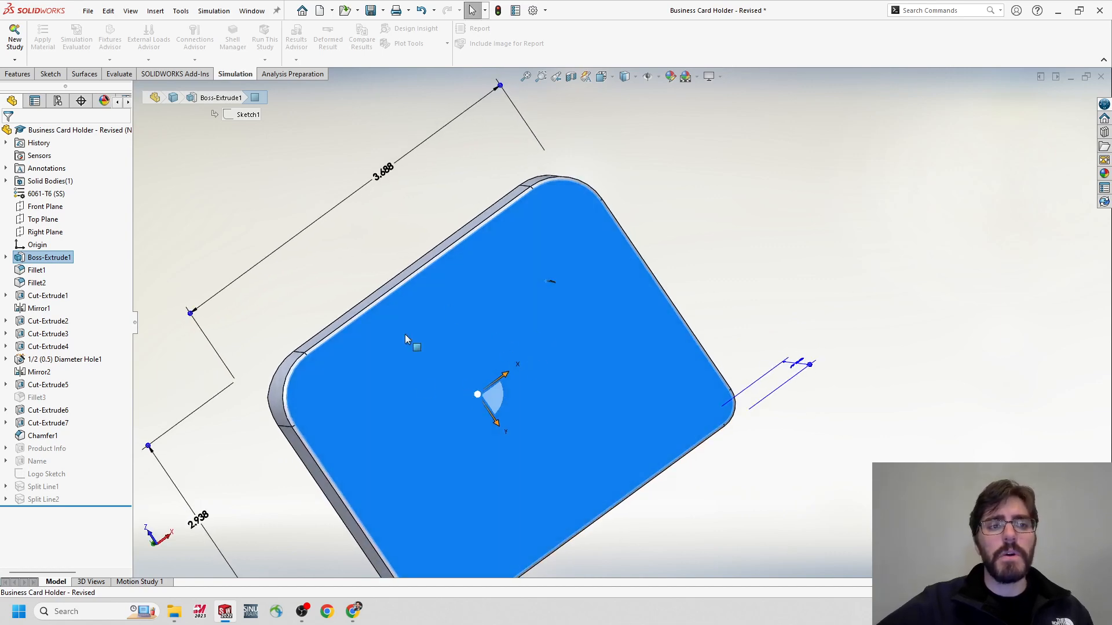
pyautogui.rightClick(549, 348)
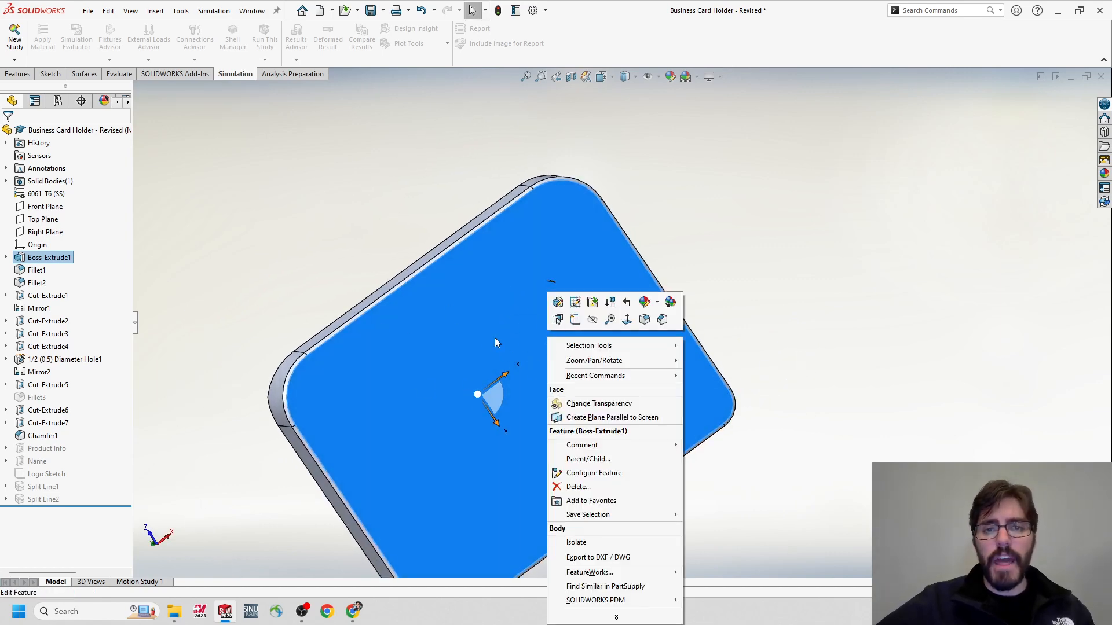
pyautogui.click(581, 323)
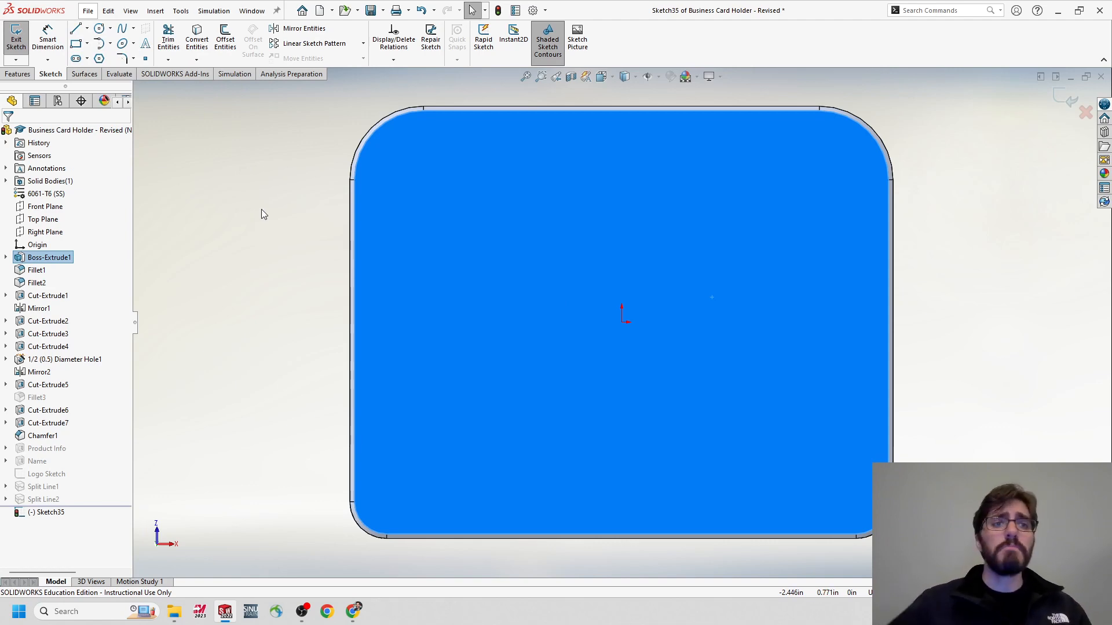
pyautogui.click(176, 144)
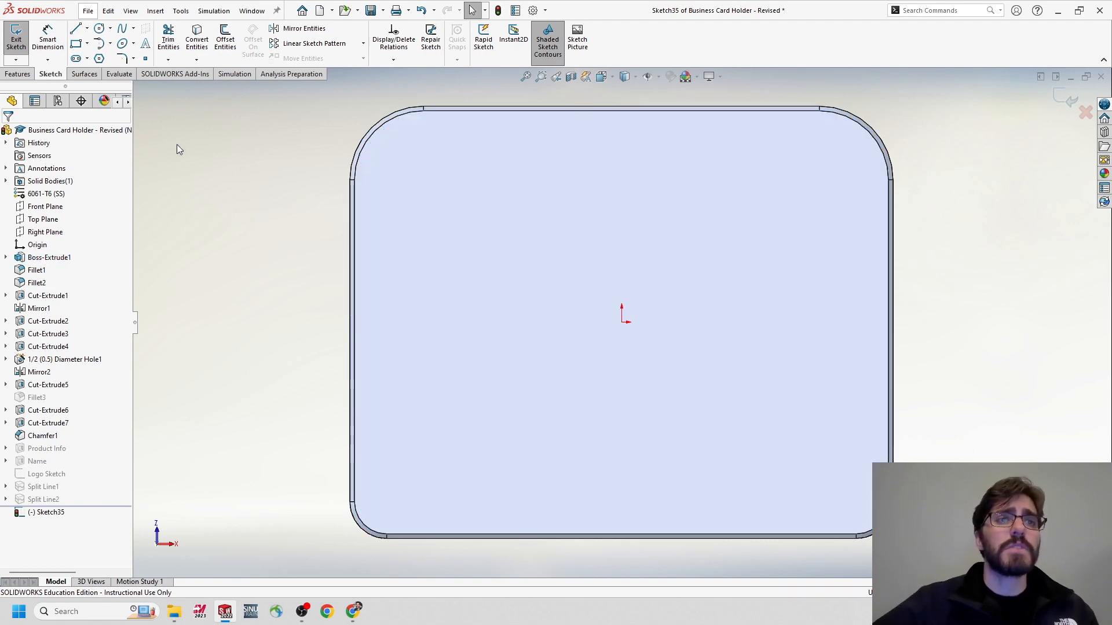
# - Sketch a construction centerline about 2.25 in long from the origin to the midpoint of the back face's lower-left corner arc
pyautogui.click(87, 30)
pyautogui.click(99, 57)
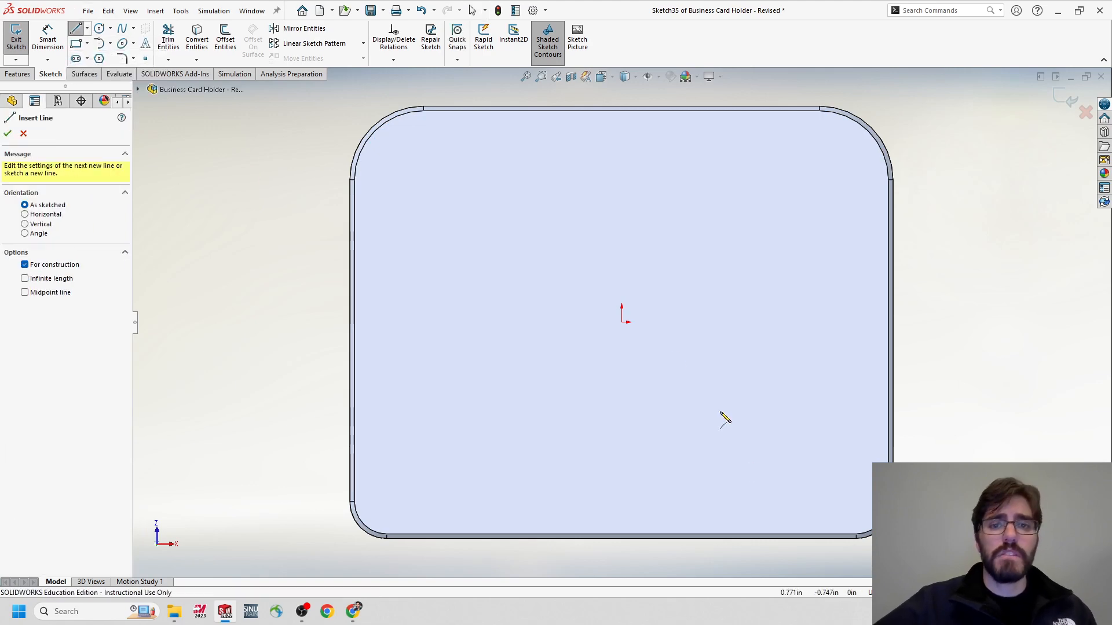
pyautogui.click(622, 323)
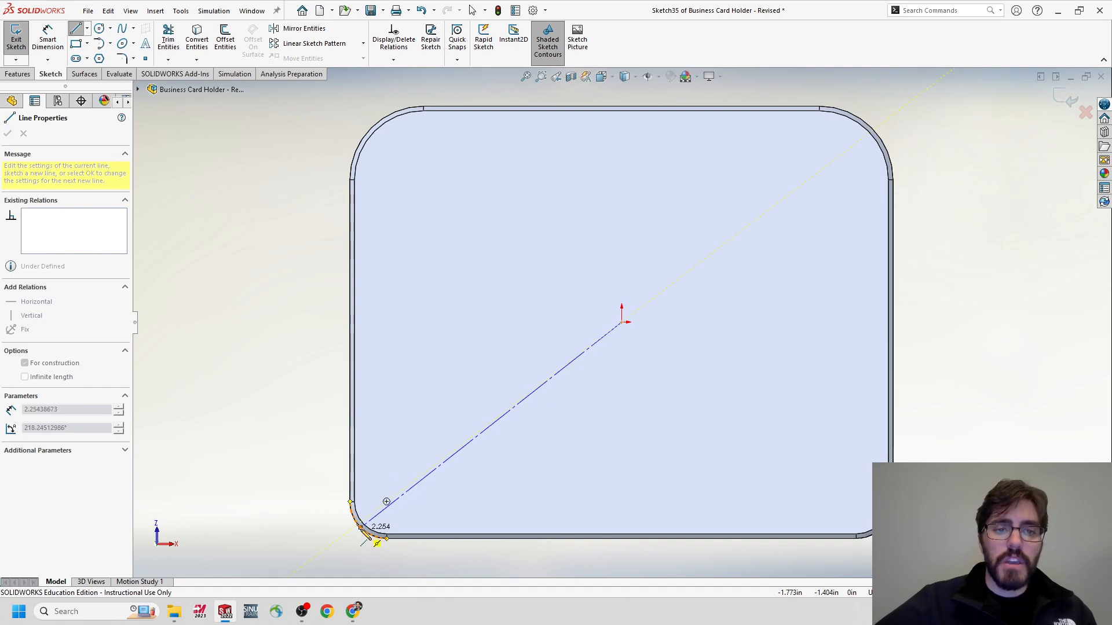
pyautogui.press('z')
pyautogui.scroll(-8, 507, 438)
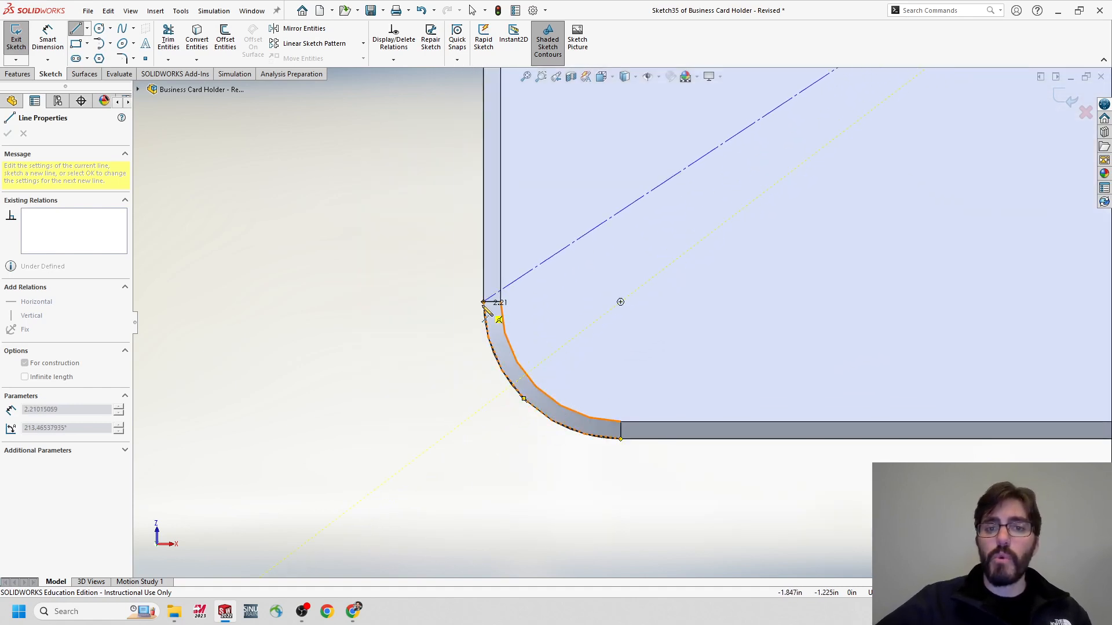
pyautogui.click(526, 401)
pyautogui.scroll(3, 631, 412)
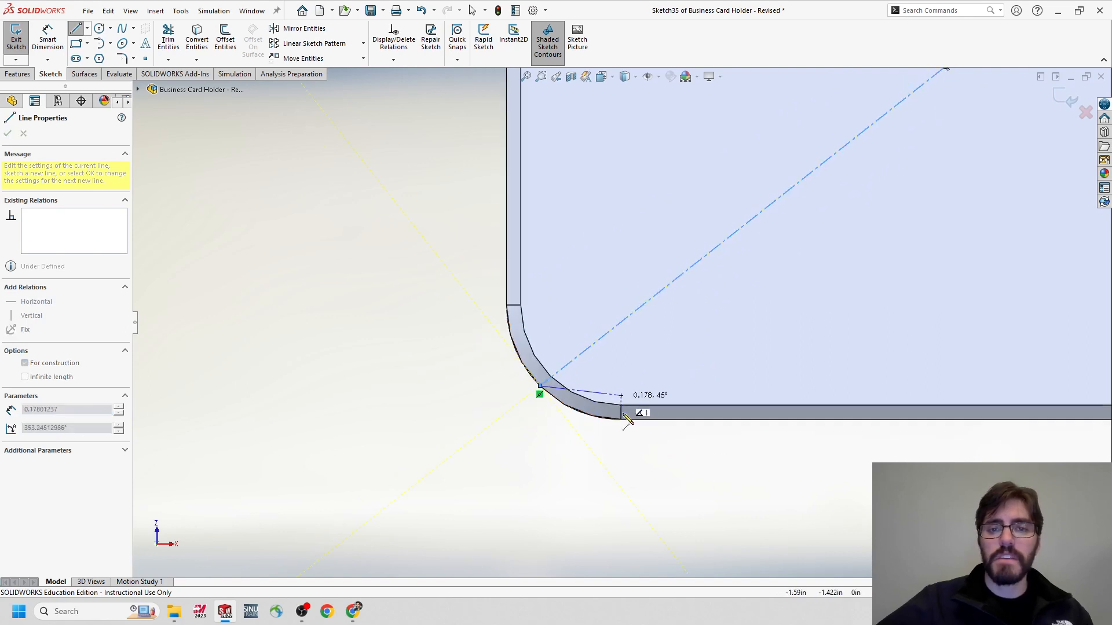
pyautogui.press('Escape')
pyautogui.scroll(5, 637, 405)
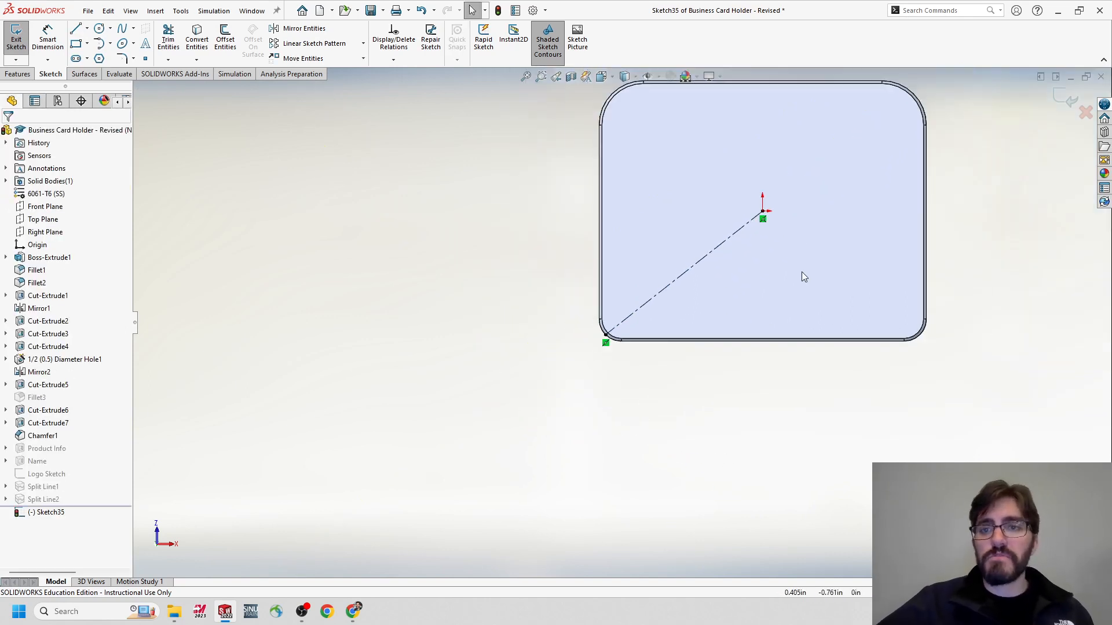
# - Examine the centerline's endpoints at the origin and the rounded corner, together with its line properties
pyautogui.scroll(-3, 748, 222)
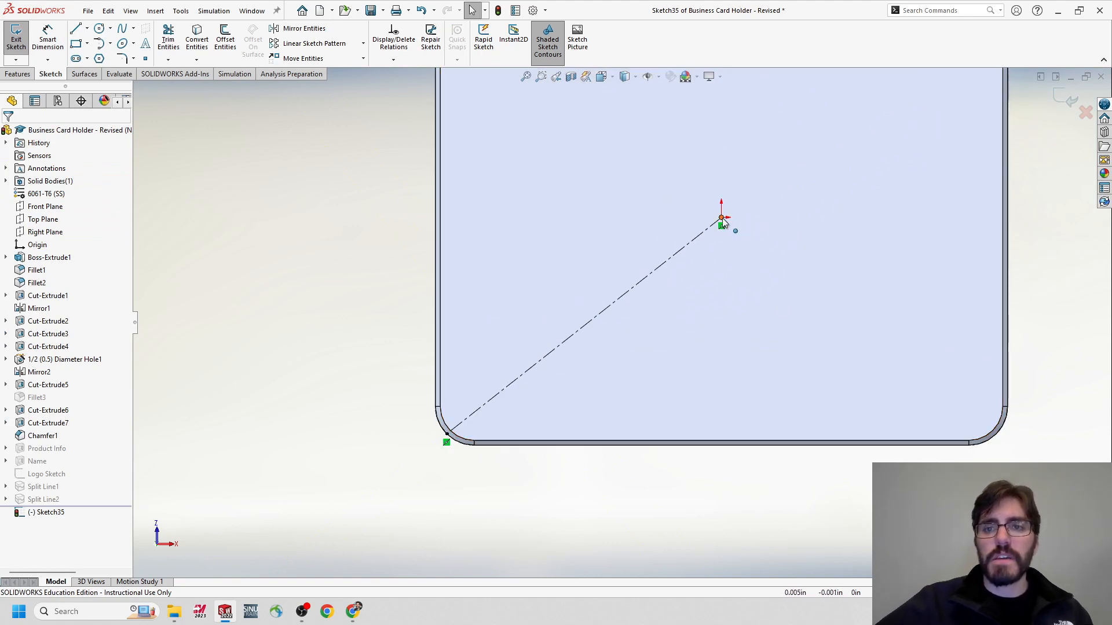
pyautogui.scroll(-3, 478, 419)
pyautogui.scroll(5, 476, 419)
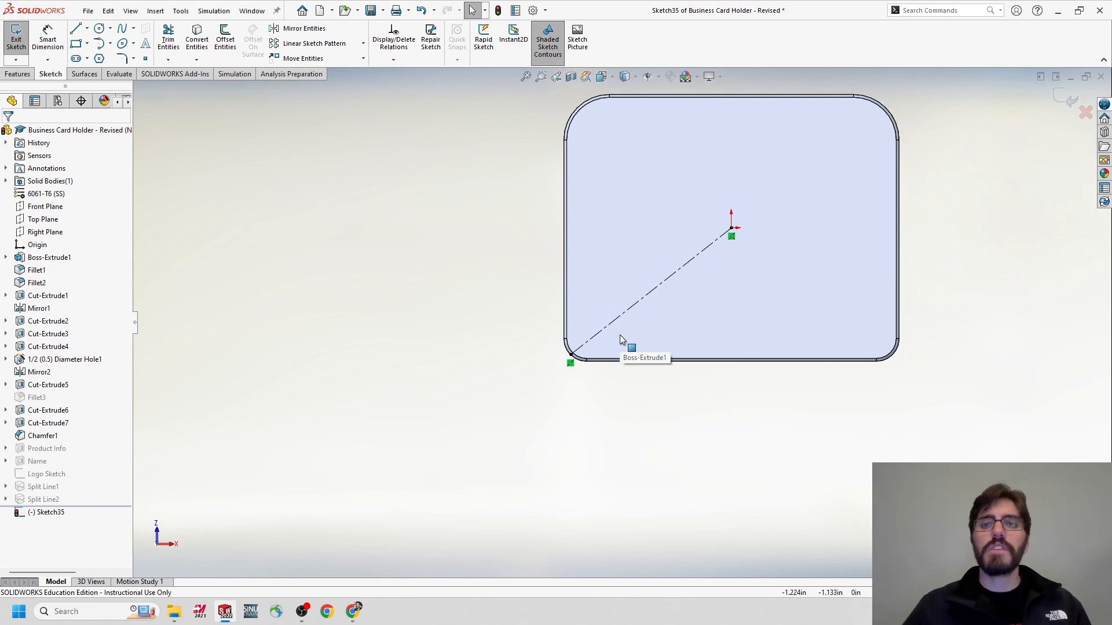
pyautogui.scroll(2, 620, 334)
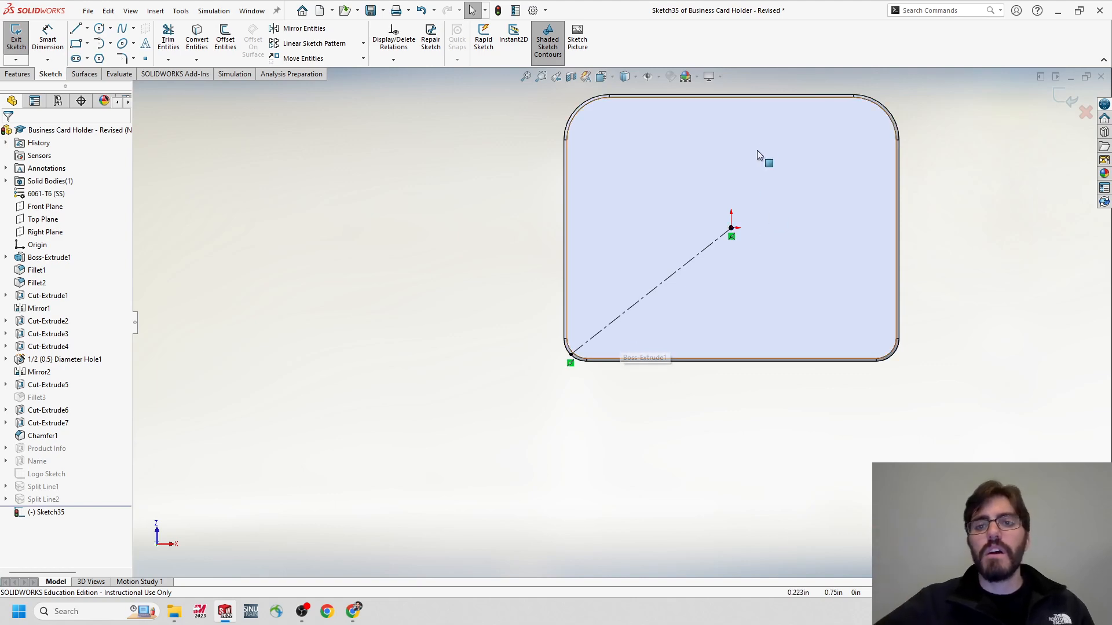
pyautogui.scroll(-2, 734, 264)
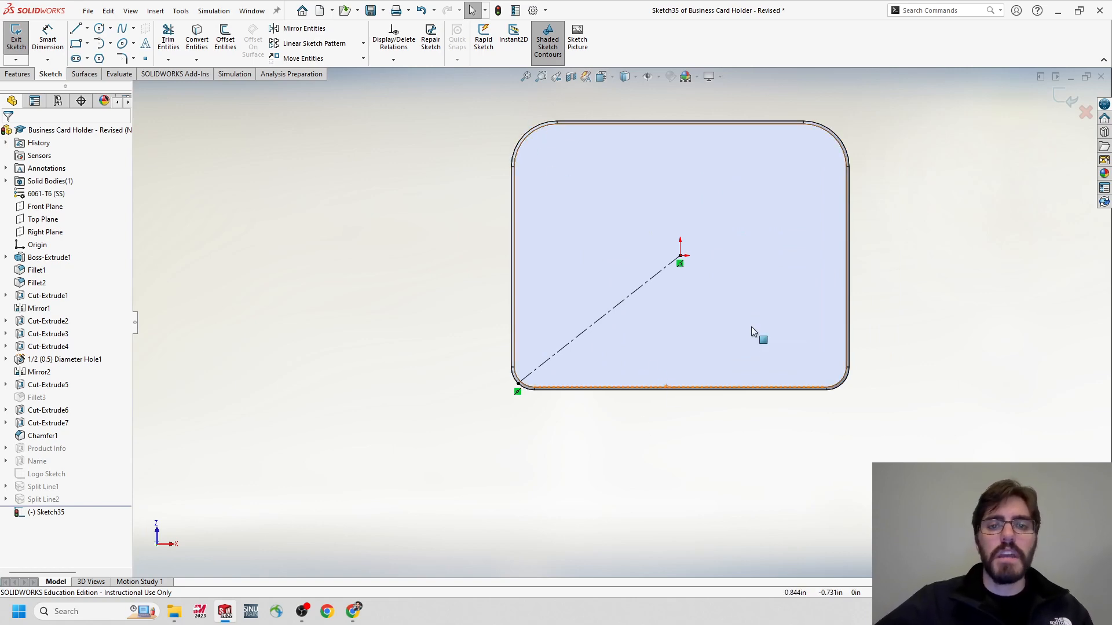
pyautogui.scroll(-3, 559, 389)
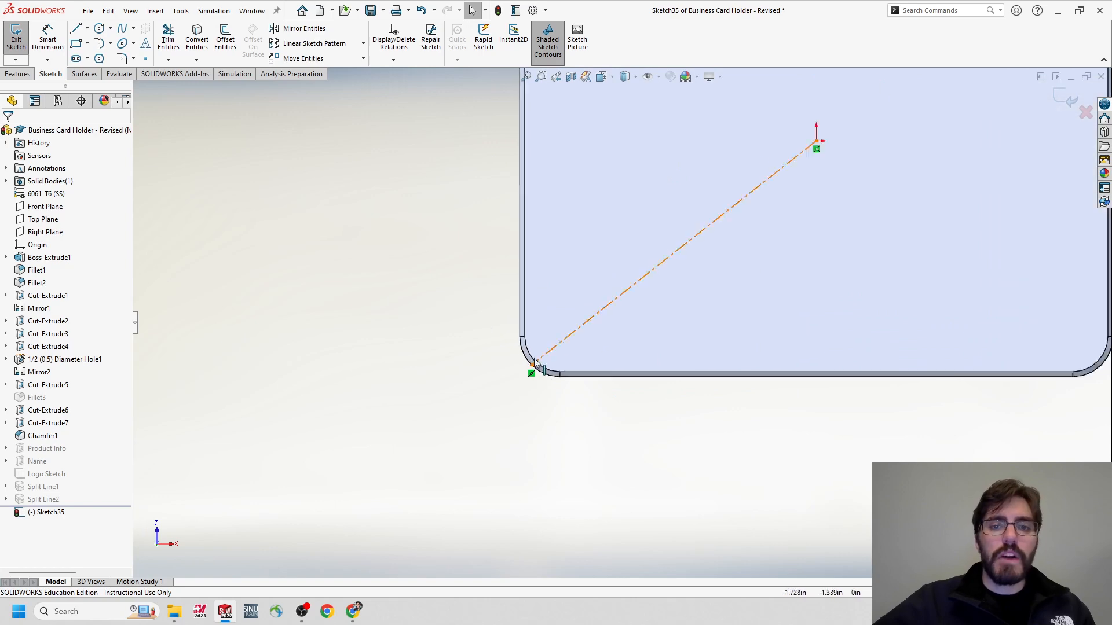
pyautogui.scroll(-2, 507, 362)
pyautogui.click(540, 364)
pyautogui.click(559, 349)
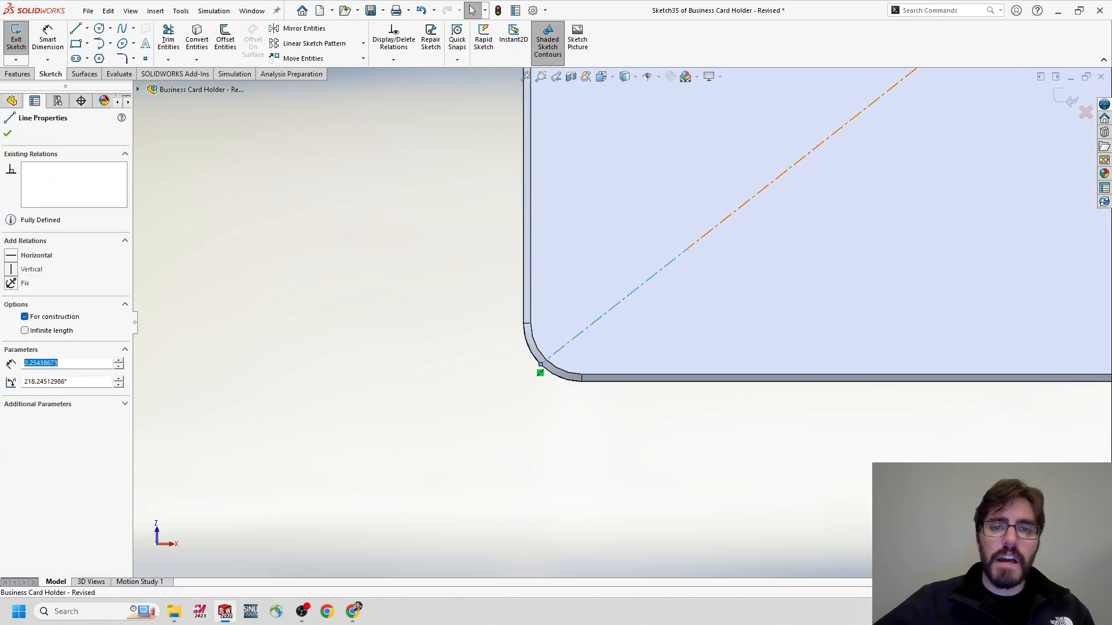
pyautogui.scroll(4, 555, 344)
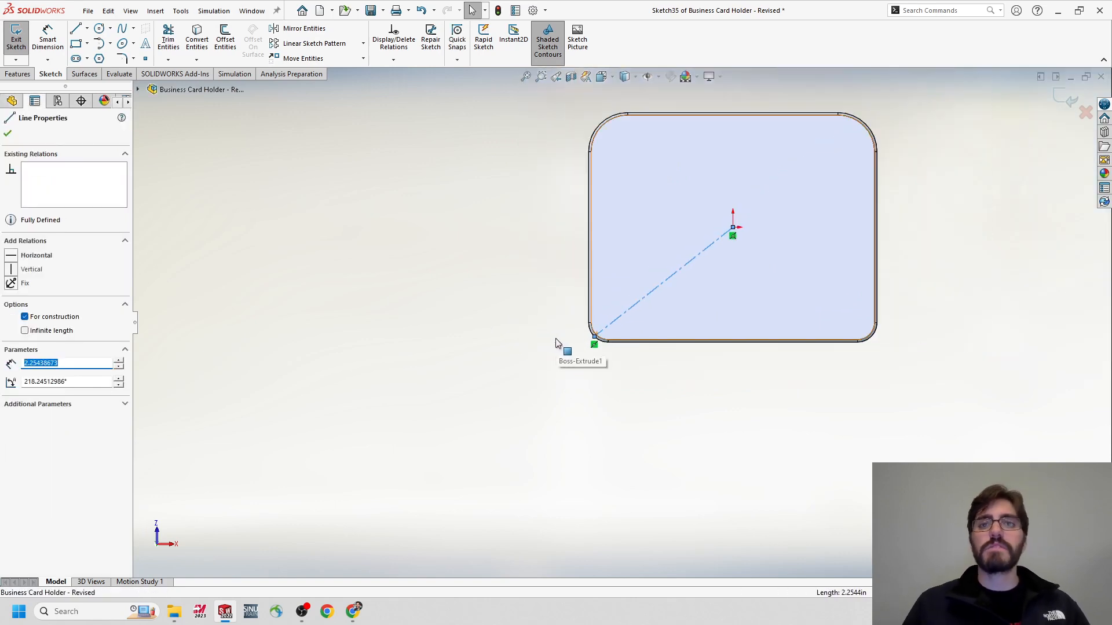
pyautogui.click(420, 293)
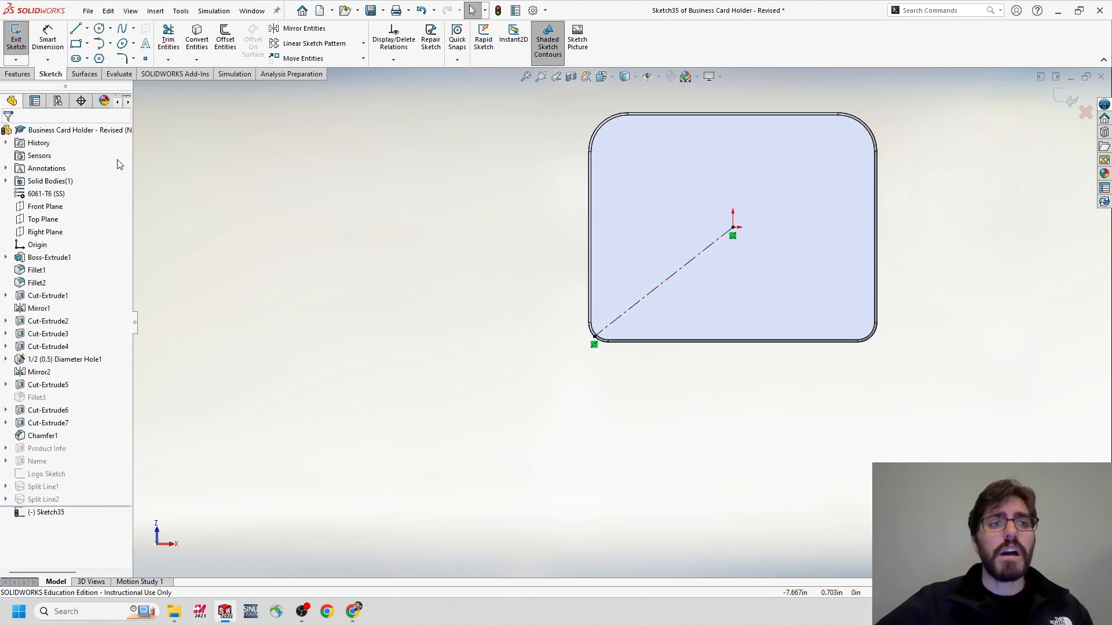
# - Finish the centerline sketch on the back face so that reference geometry can be built from it
pyautogui.click(22, 76)
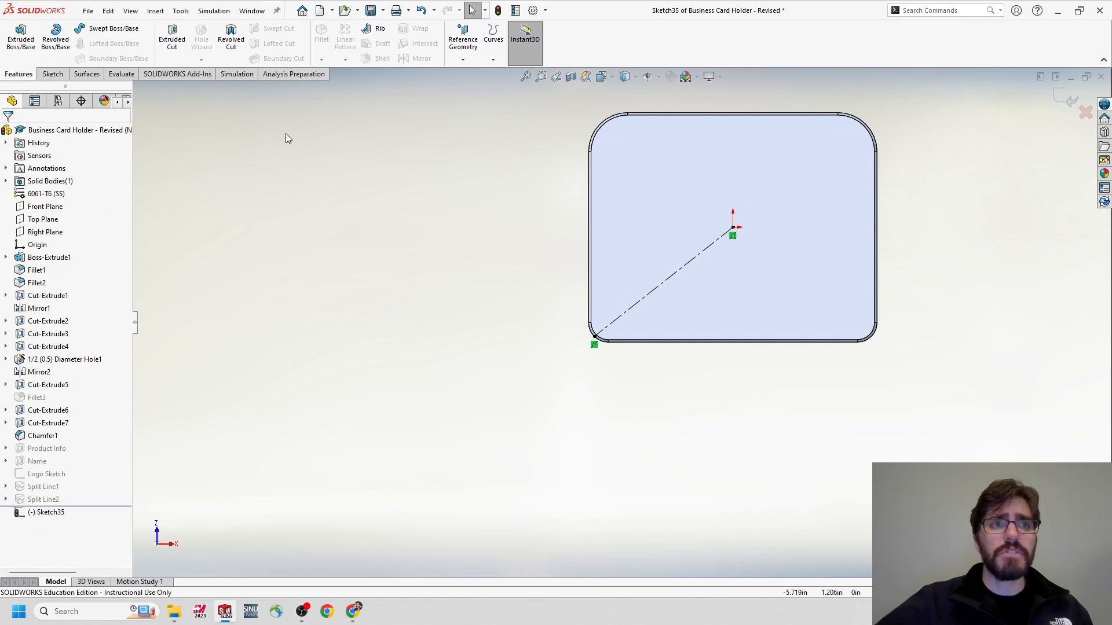
pyautogui.click(471, 55)
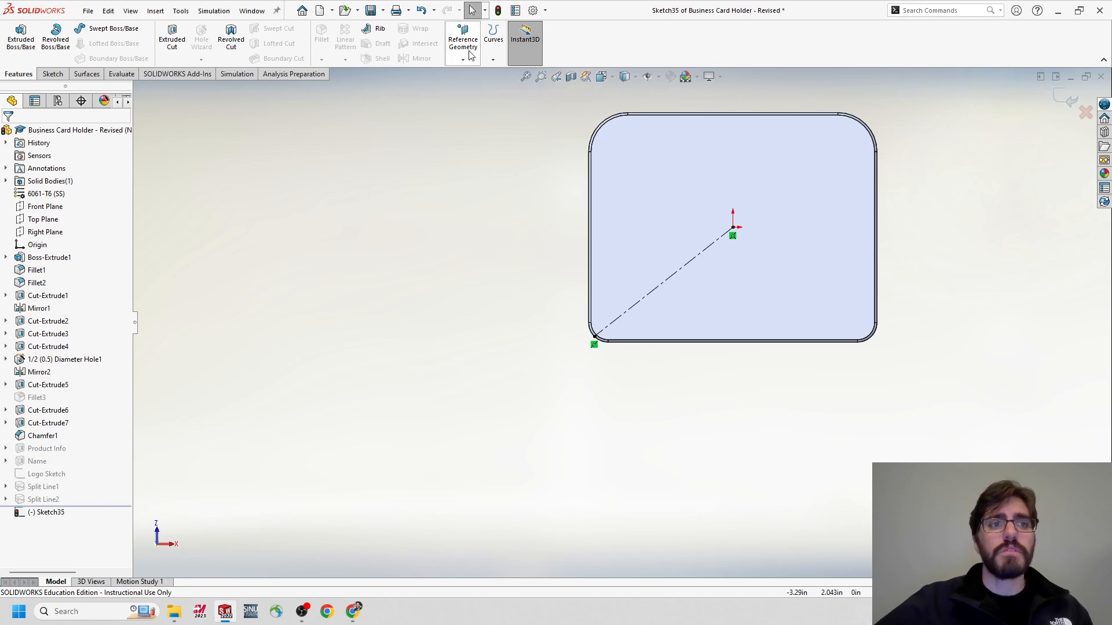
pyautogui.click(51, 74)
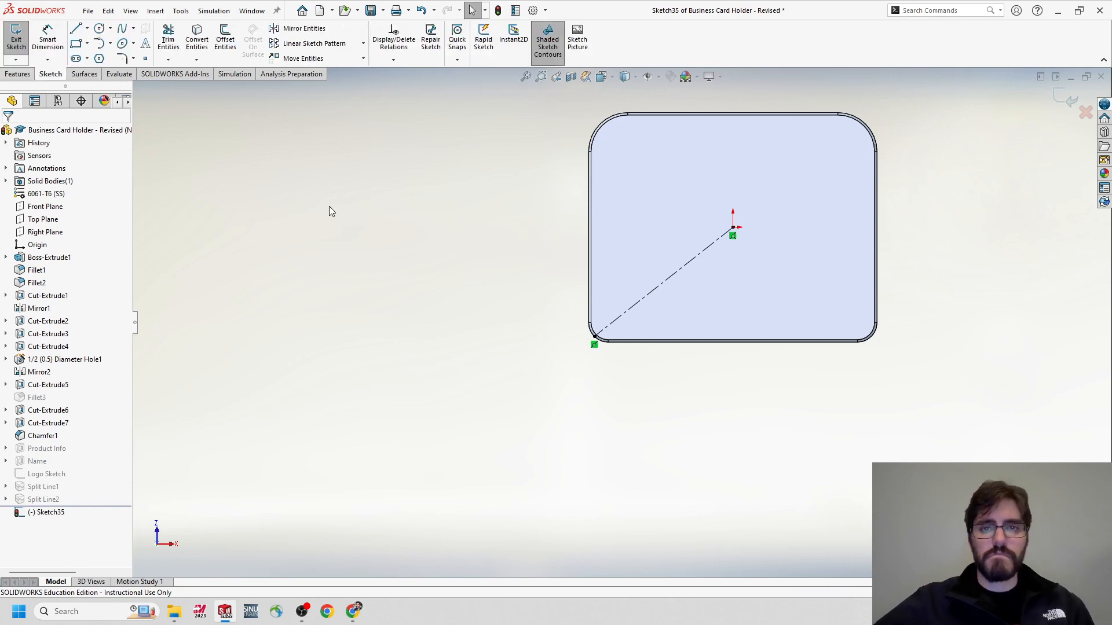
pyautogui.click(17, 43)
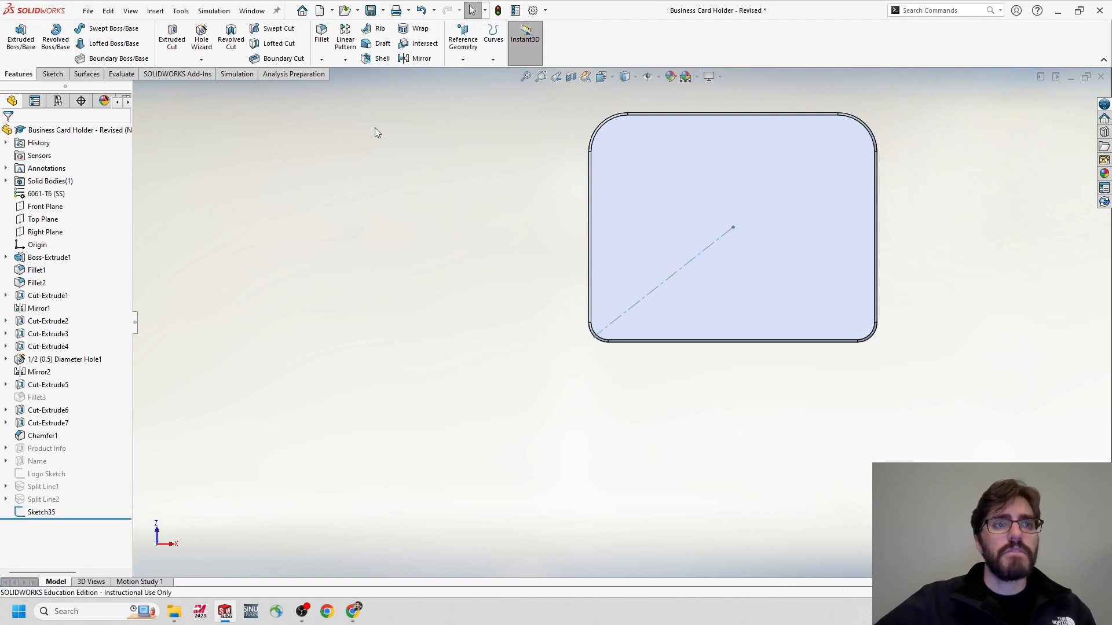
# - Start a reference plane with the centerline's endpoint on the rounded corner as its first, coincident reference
pyautogui.click(461, 50)
pyautogui.click(468, 60)
pyautogui.click(462, 53)
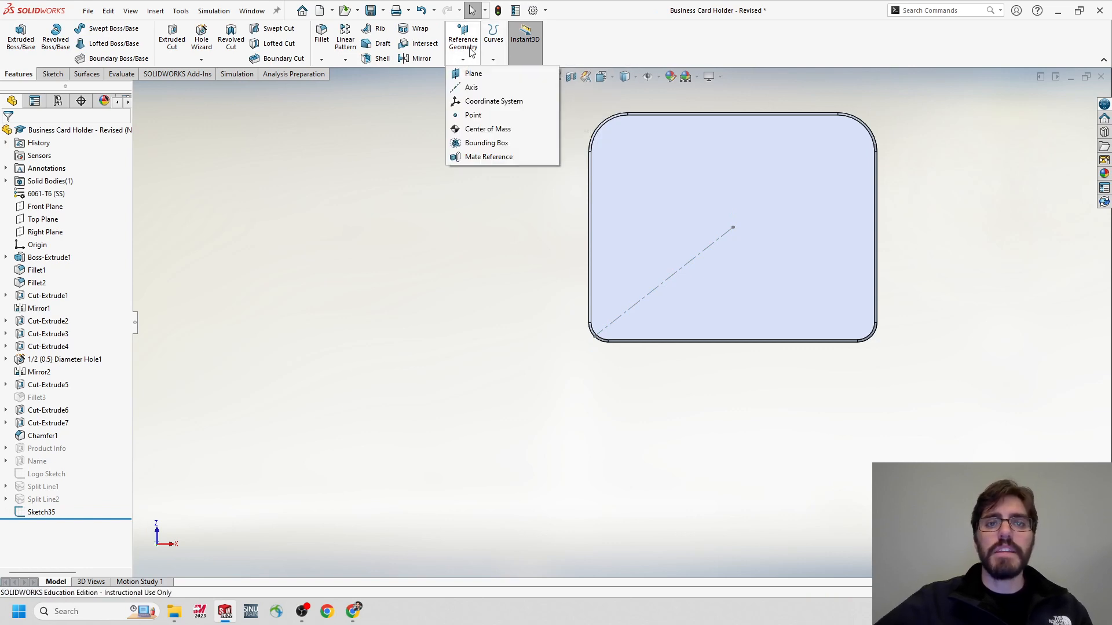
pyautogui.click(476, 74)
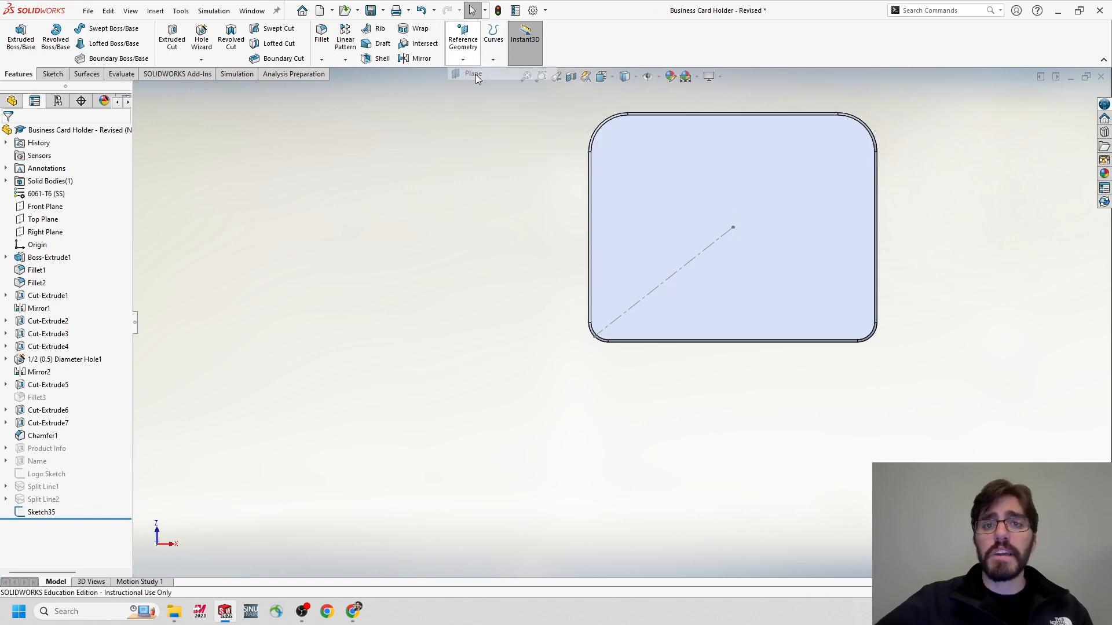
pyautogui.scroll(-5, 603, 320)
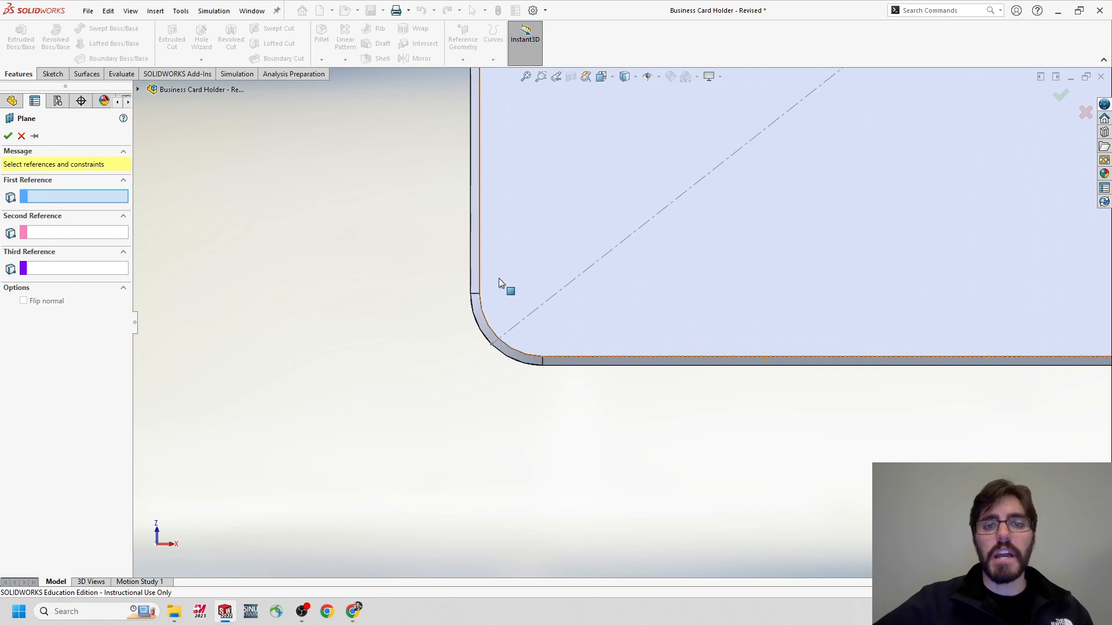
pyautogui.scroll(3, 537, 260)
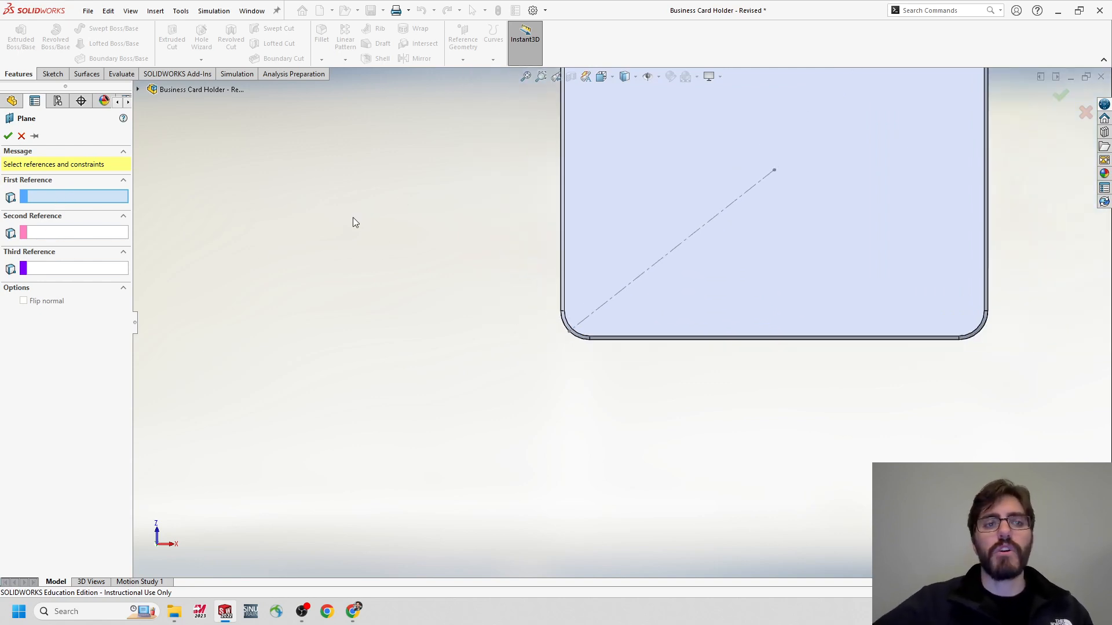
pyautogui.scroll(3, 637, 290)
pyautogui.scroll(-2, 717, 301)
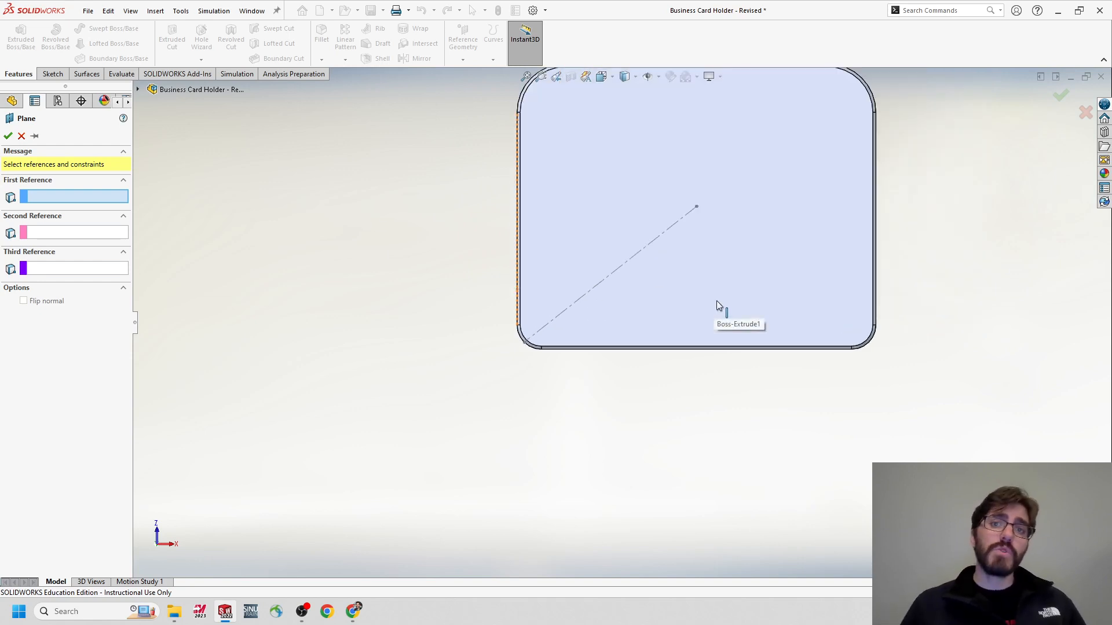
pyautogui.scroll(3, 603, 316)
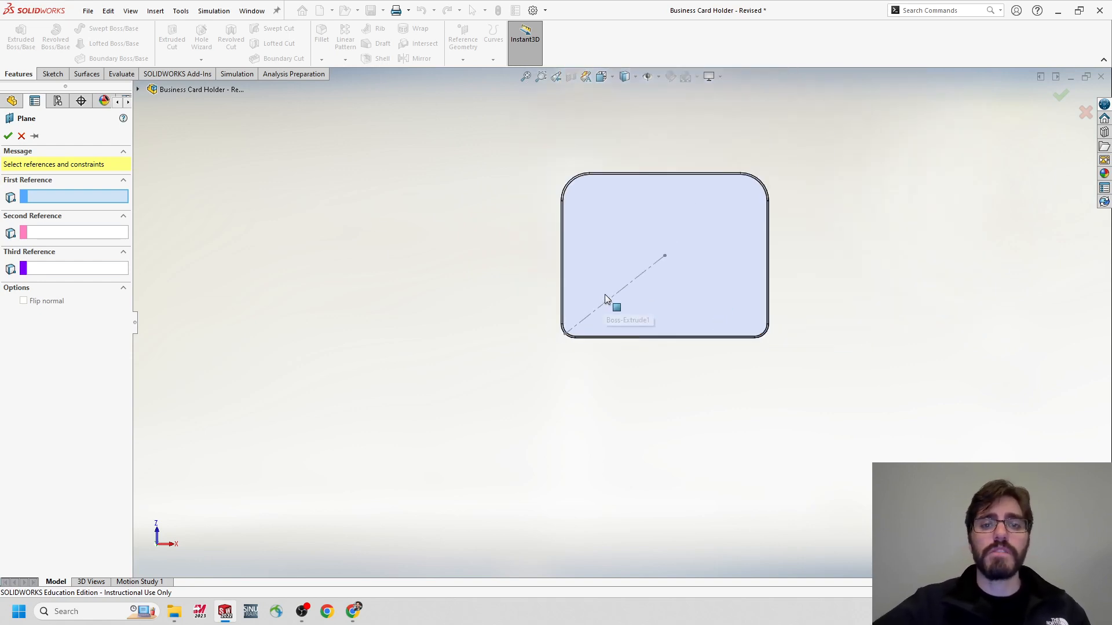
pyautogui.scroll(-4, 579, 338)
pyautogui.scroll(-2, 577, 350)
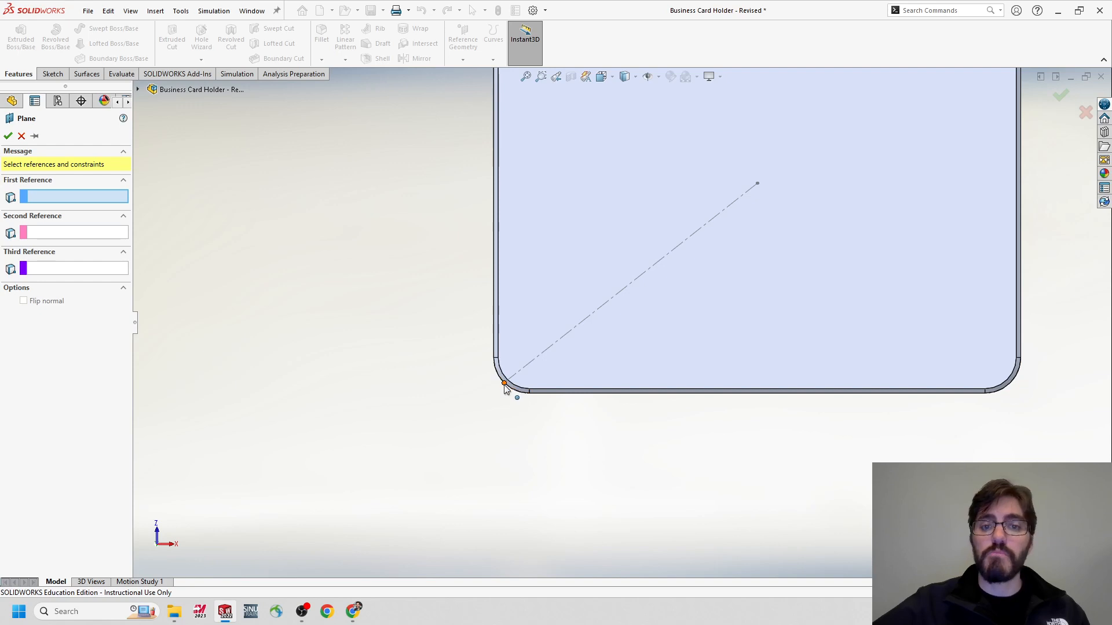
pyautogui.click(505, 385)
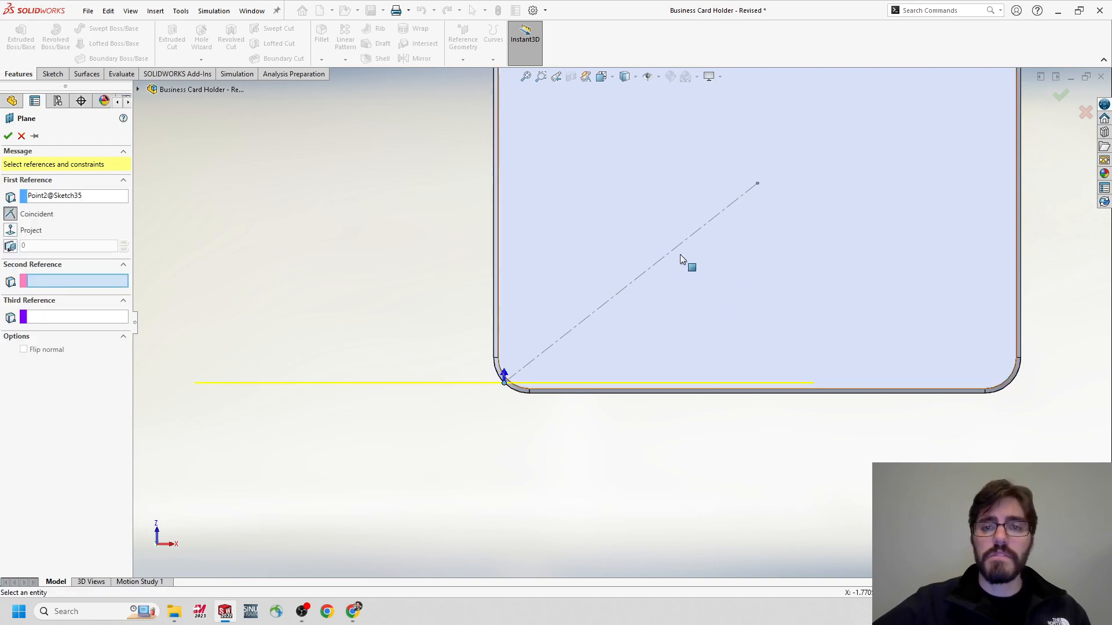
# - Use the construction centerline as the plane's second reference, perpendicular to it, and create the plane
pyautogui.click(694, 234)
pyautogui.moveTo(519, 364); pyautogui.dragTo(559, 325, button='middle')
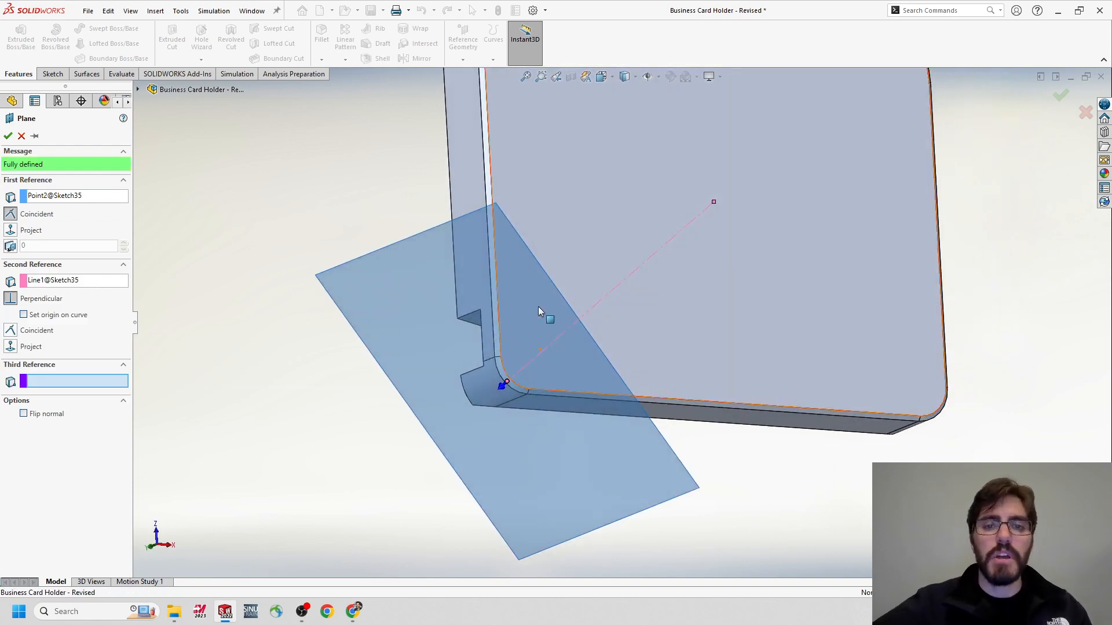
pyautogui.moveTo(539, 308); pyautogui.dragTo(521, 341, button='middle')
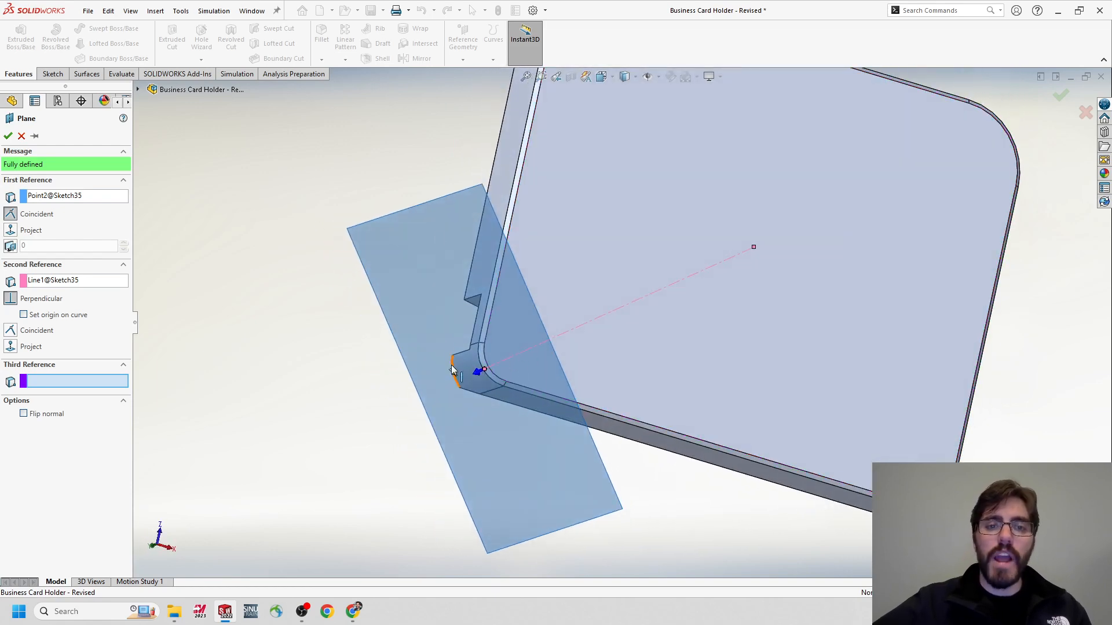
pyautogui.moveTo(454, 286); pyautogui.dragTo(451, 383, button='middle')
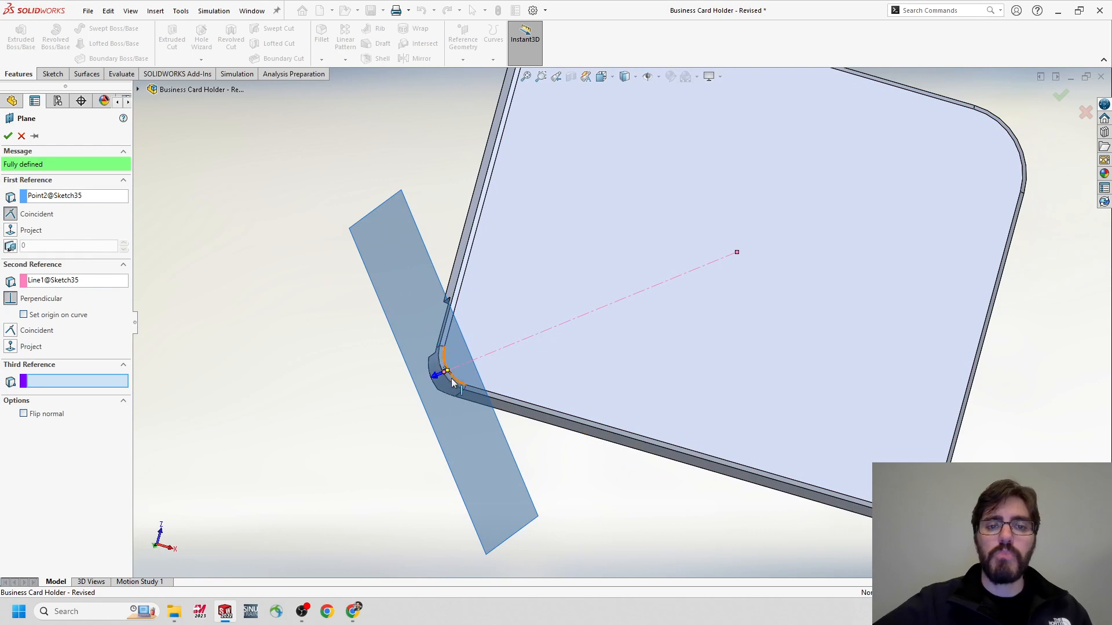
pyautogui.moveTo(437, 375); pyautogui.dragTo(705, 293, button='middle')
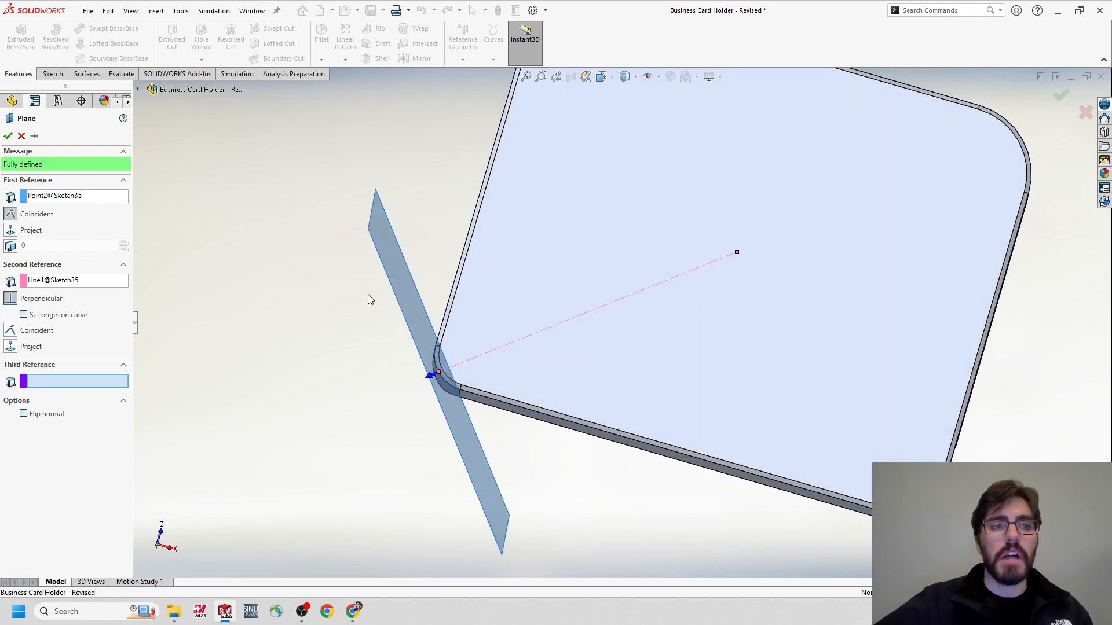
pyautogui.click(8, 136)
# - Rename the new reference plane at the rounded corner as Back Corner
pyautogui.moveTo(452, 464); pyautogui.dragTo(454, 350, button='middle')
pyautogui.moveTo(293, 392); pyautogui.dragTo(399, 329, button='middle')
pyautogui.keyDown('ctrl'); pyautogui.moveTo(519, 349); pyautogui.dragTo(498, 340, button='middle'); pyautogui.keyUp('ctrl')
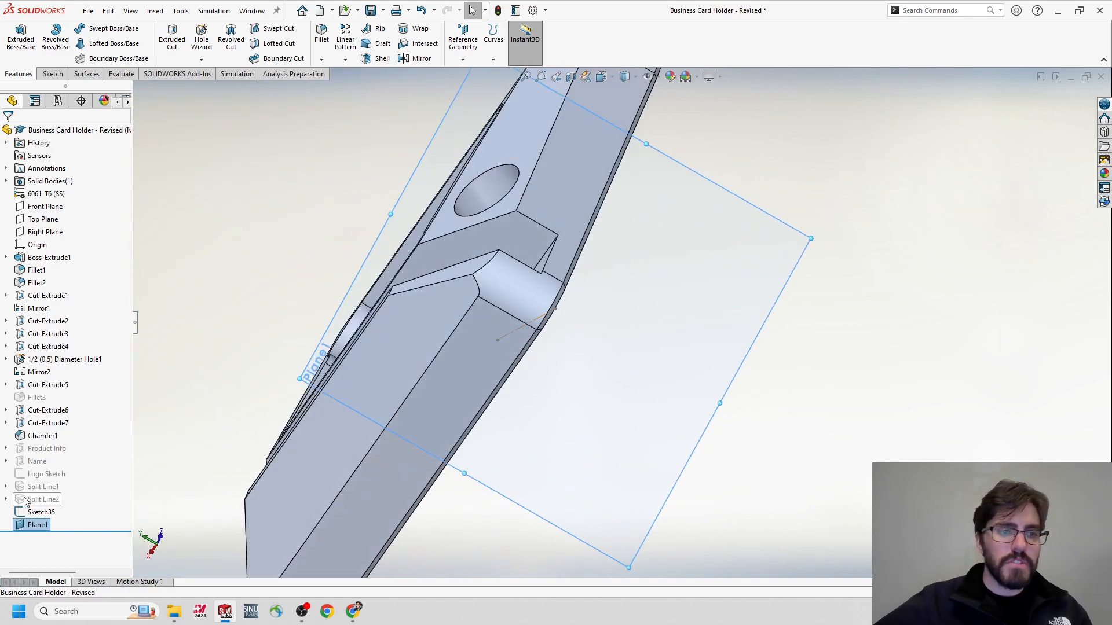
pyautogui.click(38, 525)
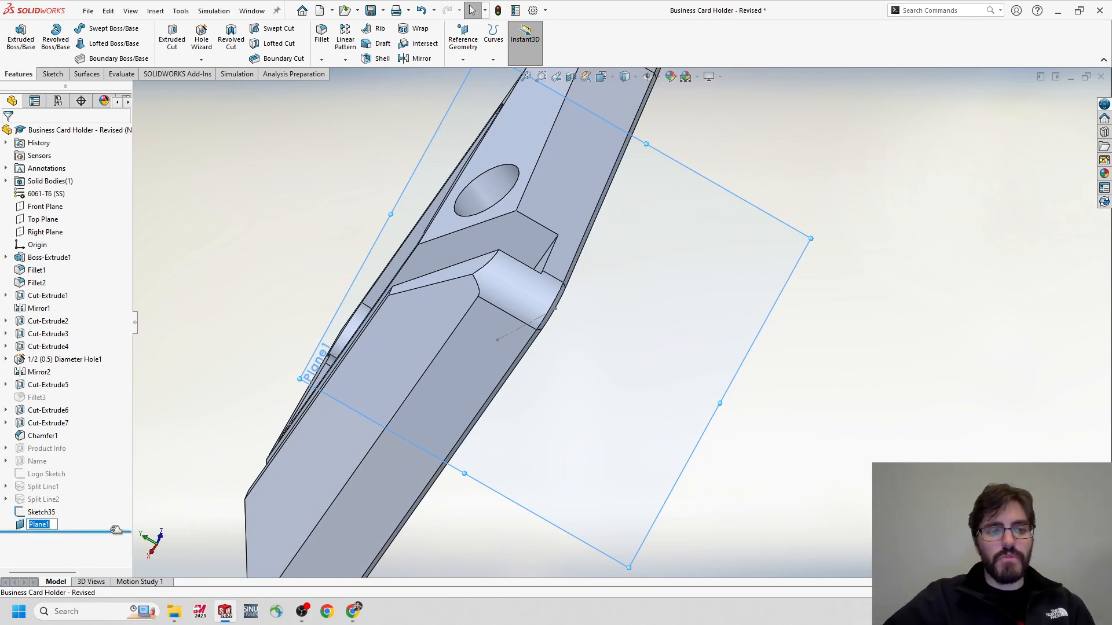
pyautogui.write('Back C')
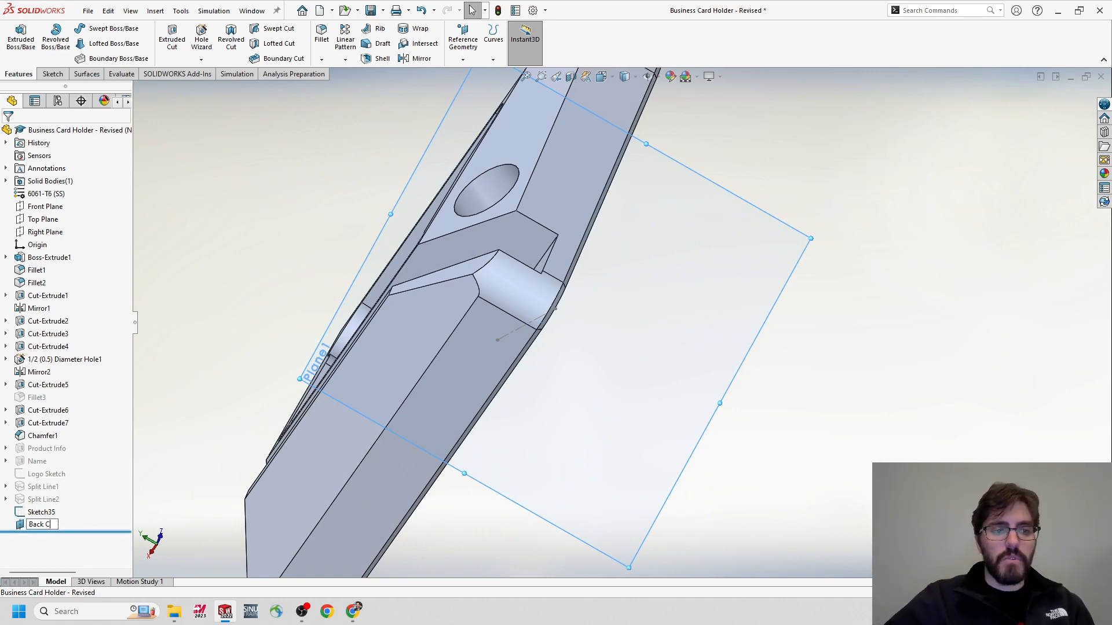
pyautogui.write('orner')
pyautogui.press('Return')
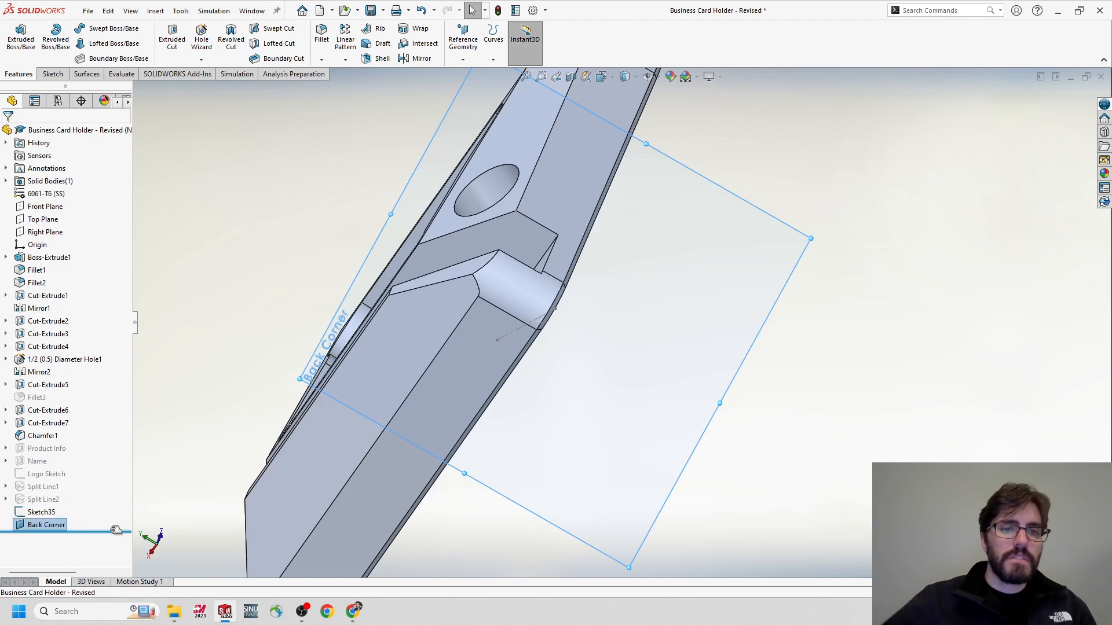
pyautogui.moveTo(387, 297)
pyautogui.mouseDown(button='middle')
pyautogui.moveTo(369, 336)
pyautogui.moveTo(386, 283)
pyautogui.mouseUp(button='middle')
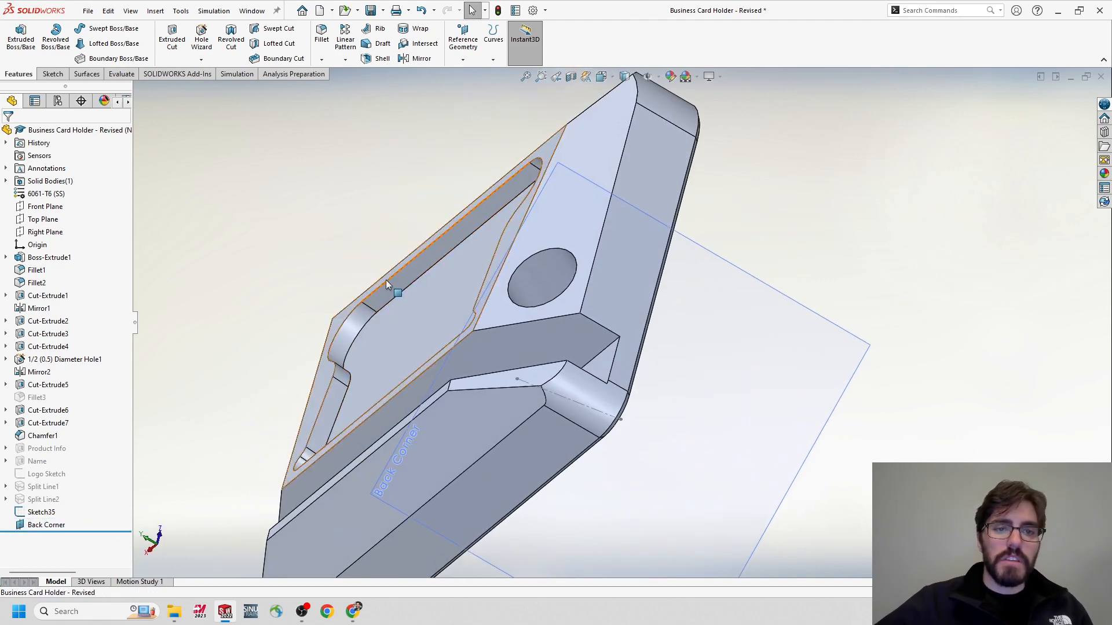
pyautogui.scroll(5, 401, 220)
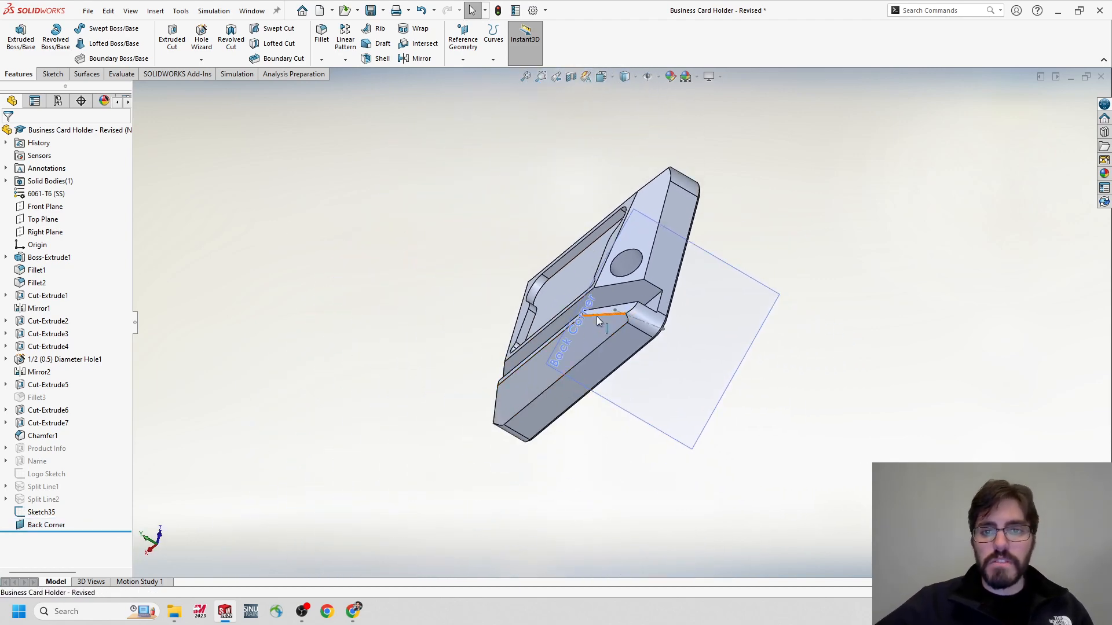
# - Start a new sketch on the holder's large flat back face
pyautogui.moveTo(707, 359); pyautogui.dragTo(684, 259, button='middle')
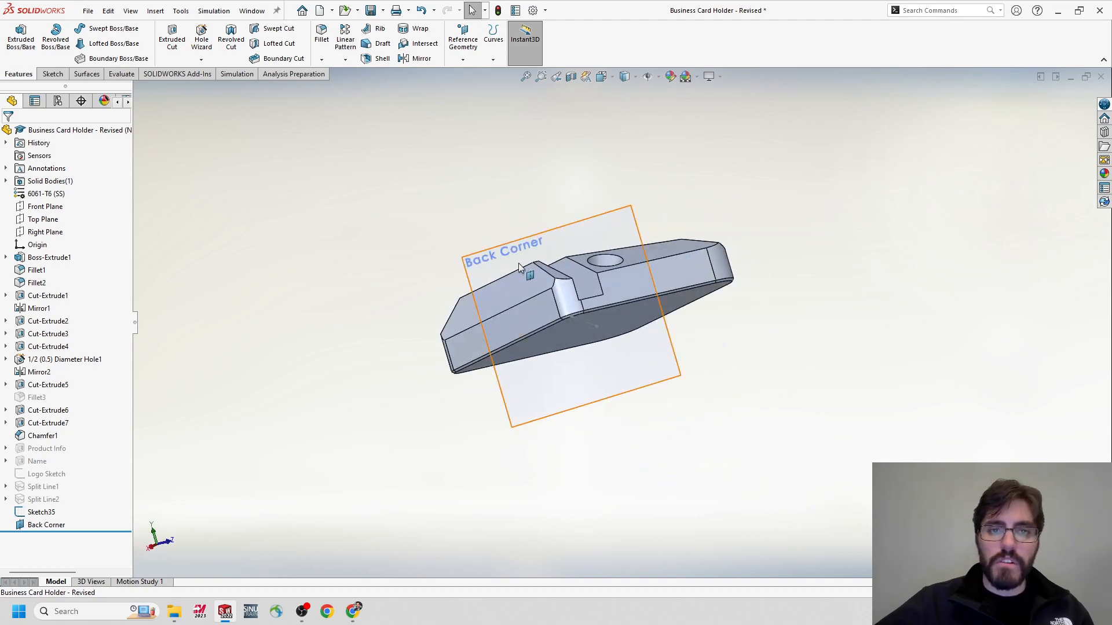
pyautogui.moveTo(600, 340); pyautogui.dragTo(617, 435, button='middle')
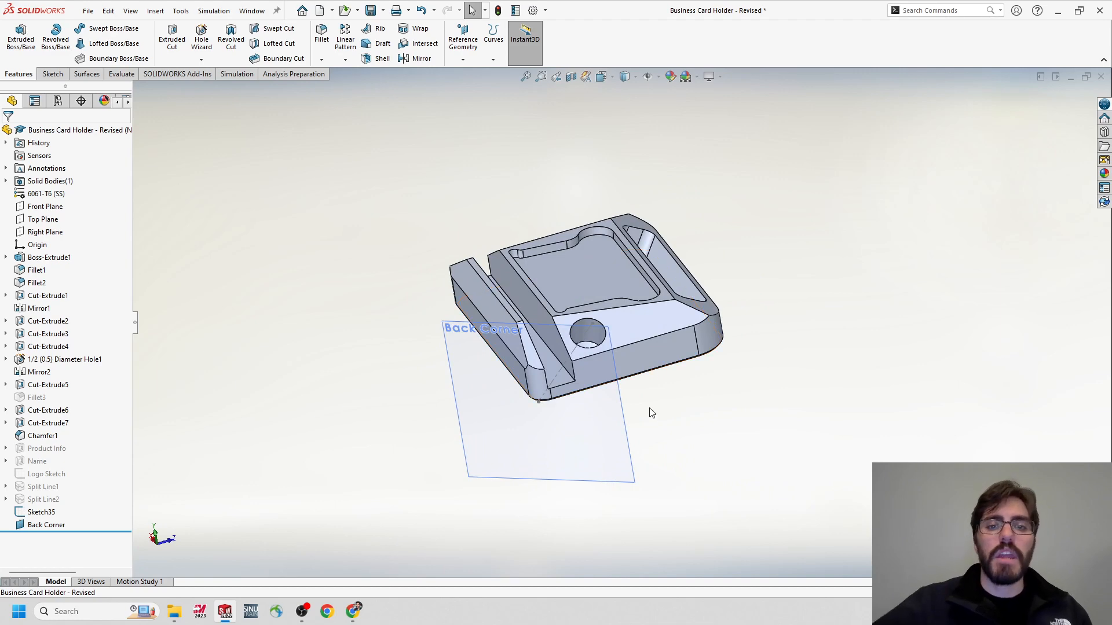
pyautogui.moveTo(547, 314); pyautogui.dragTo(459, 370, button='middle')
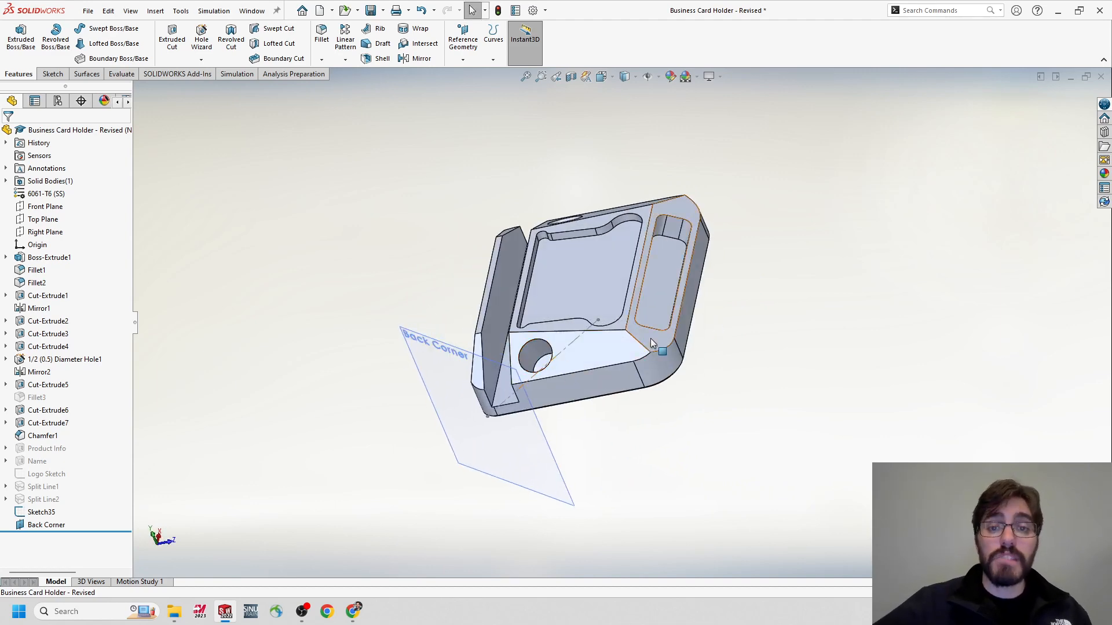
pyautogui.moveTo(662, 377); pyautogui.dragTo(678, 384, button='middle')
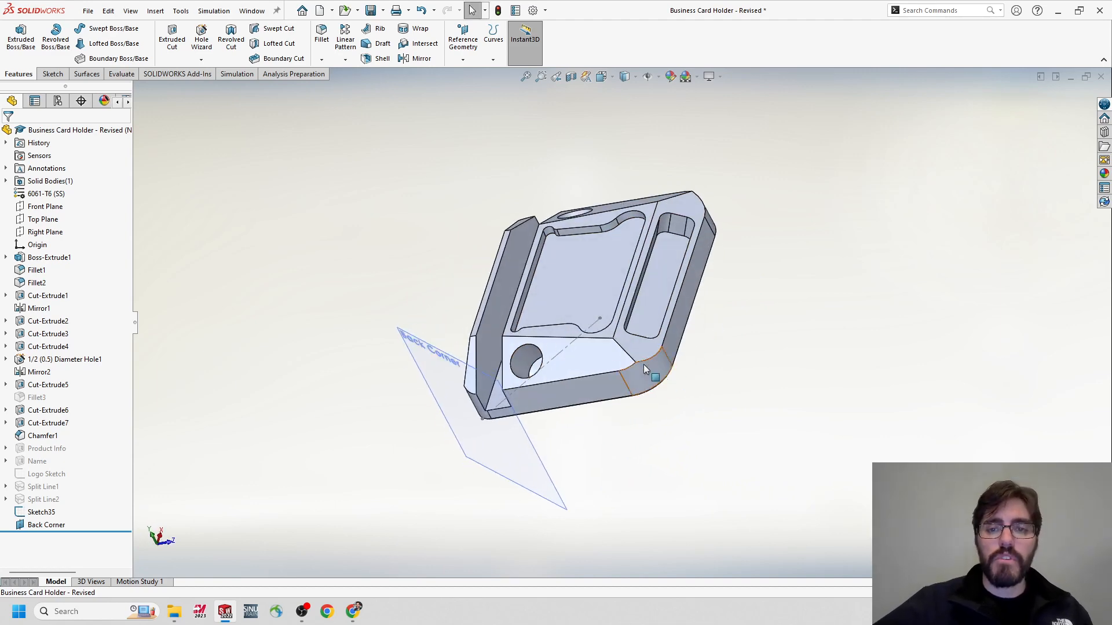
pyautogui.moveTo(367, 315); pyautogui.dragTo(326, 191, button='middle')
pyautogui.click(653, 297)
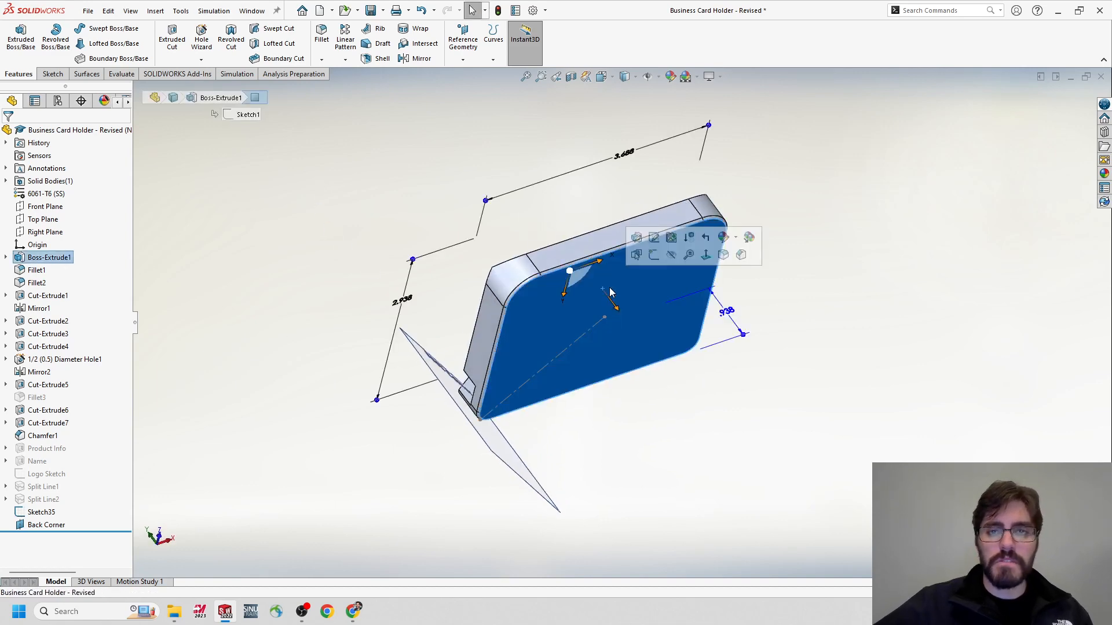
pyautogui.click(651, 255)
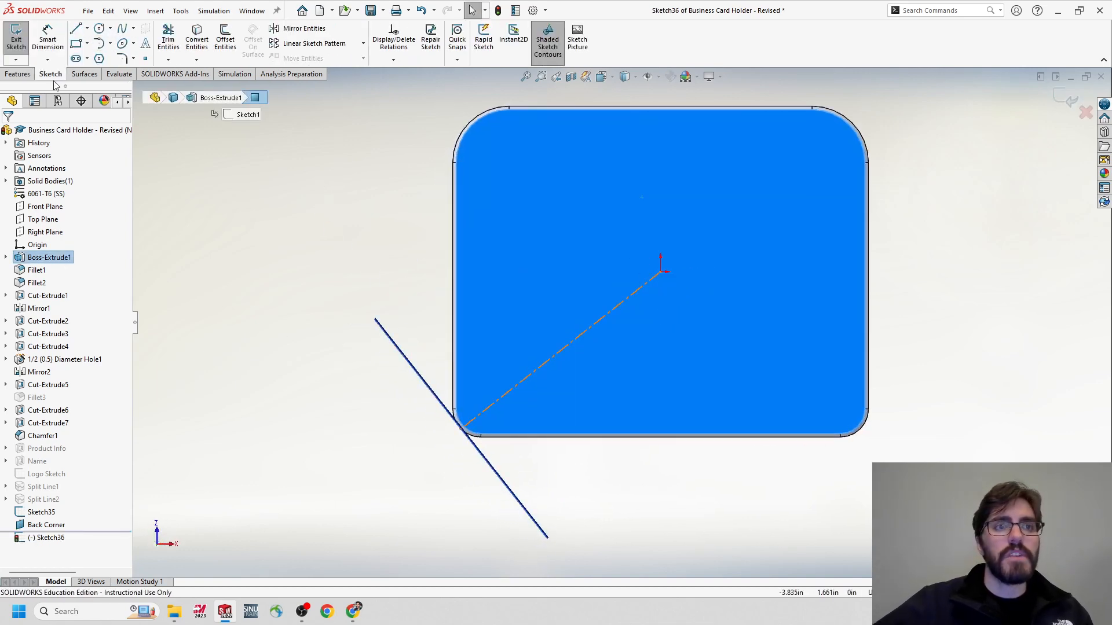
# - Sketch a construction centerline from the origin to the midpoint of the larger rounded front corner's outer edge, and finish the sketch
pyautogui.click(89, 29)
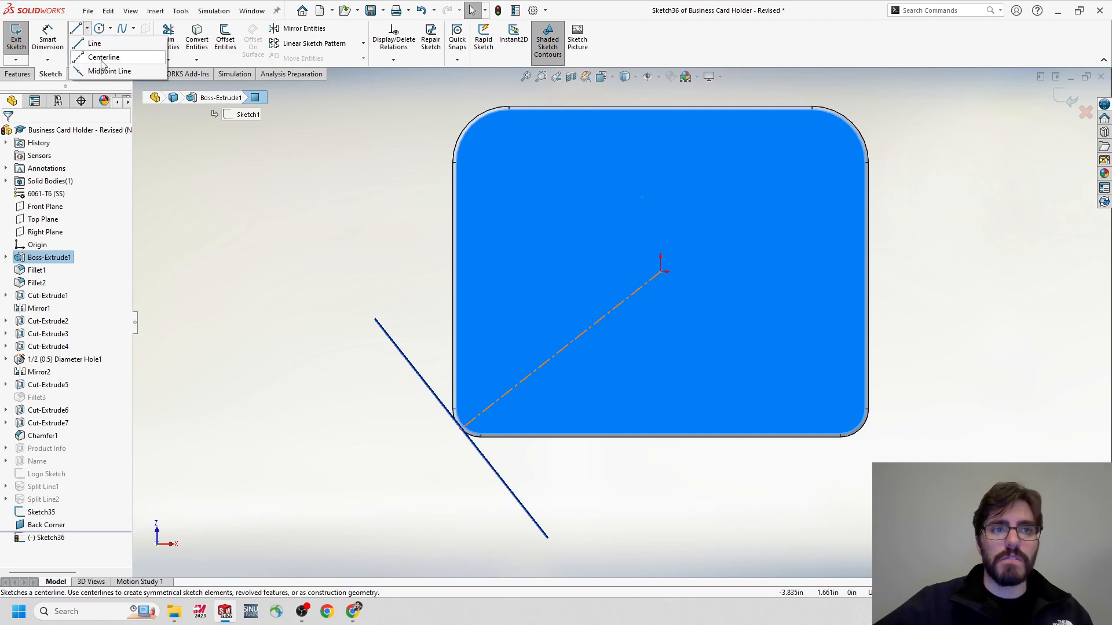
pyautogui.click(103, 58)
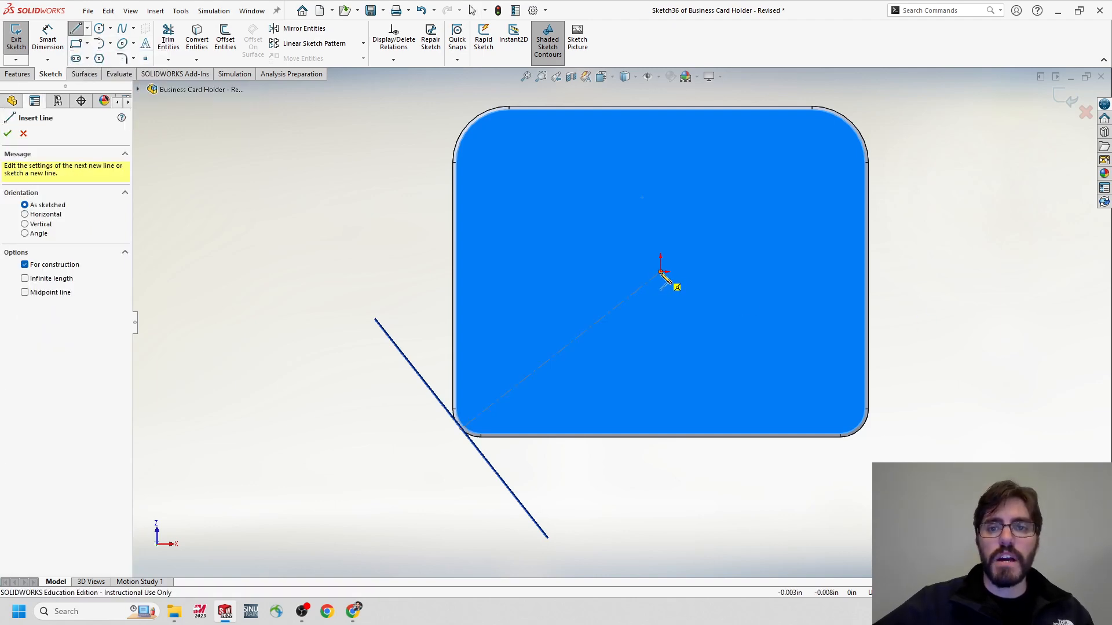
pyautogui.click(660, 272)
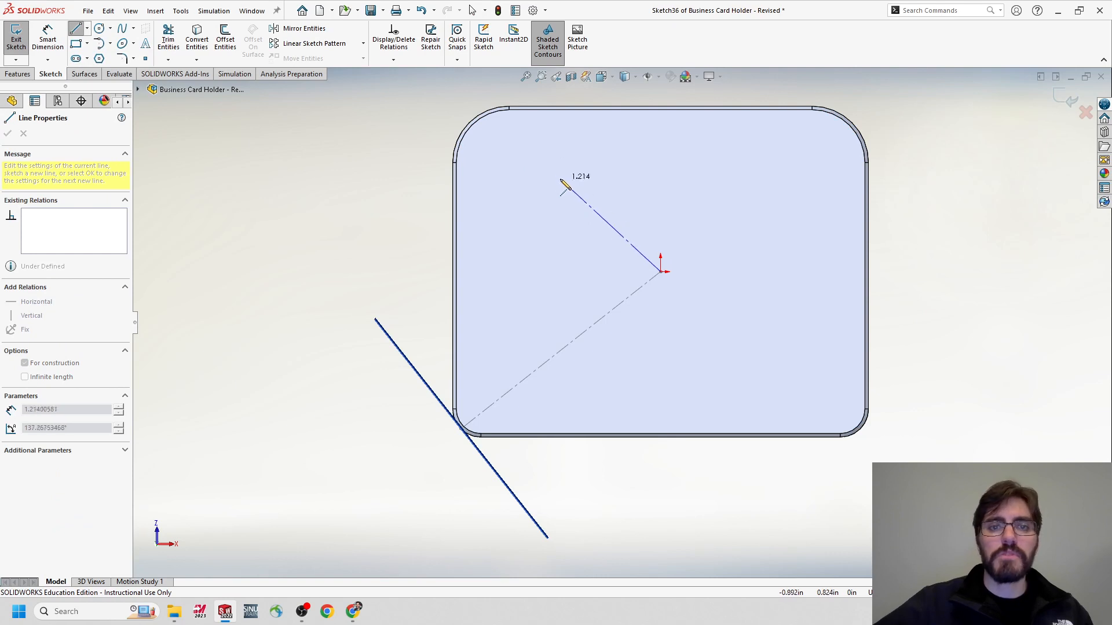
pyautogui.scroll(-3, 479, 141)
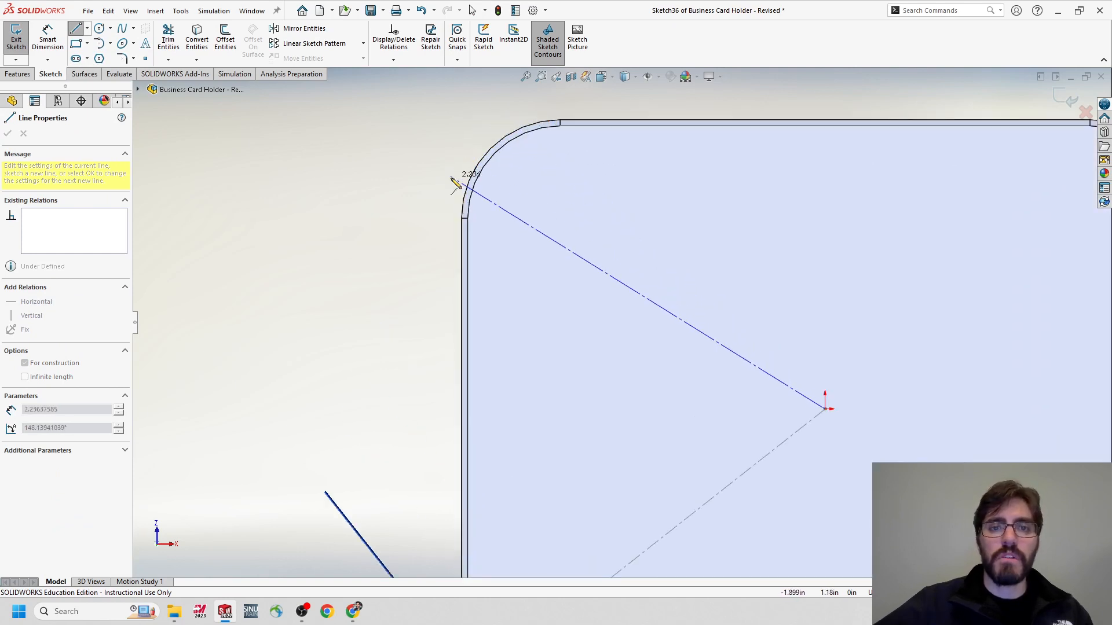
pyautogui.click(490, 150)
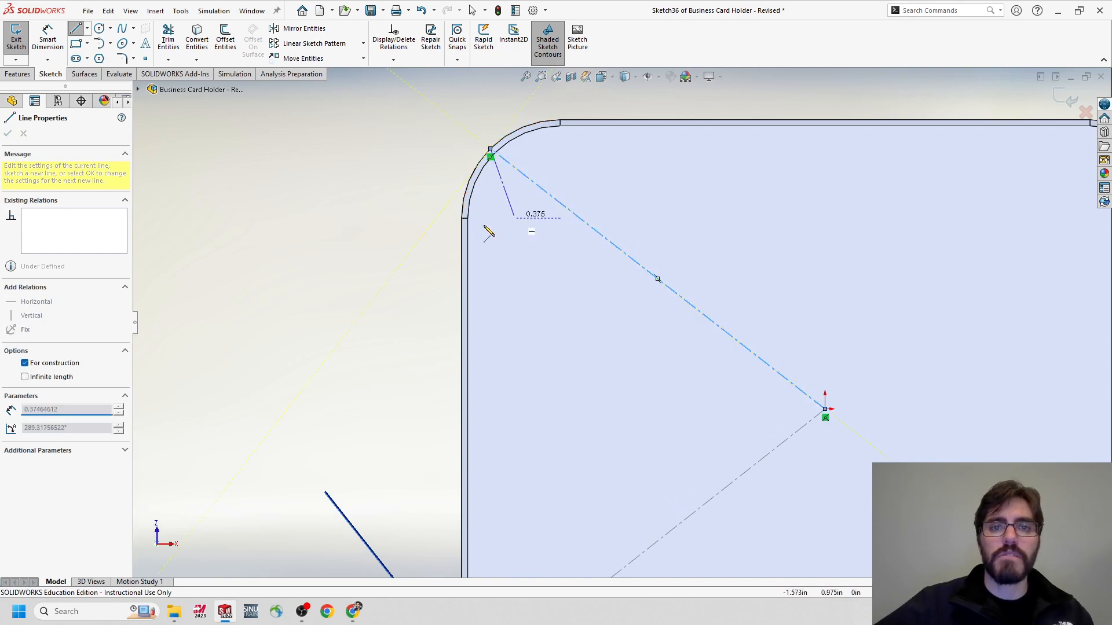
pyautogui.press('Escape')
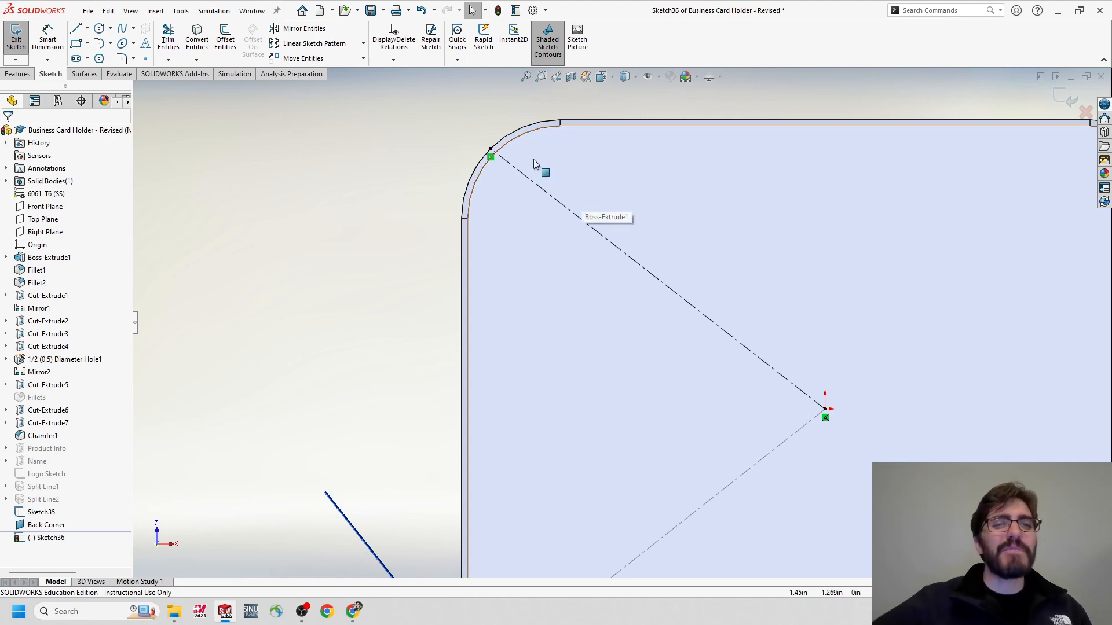
pyautogui.scroll(3, 638, 311)
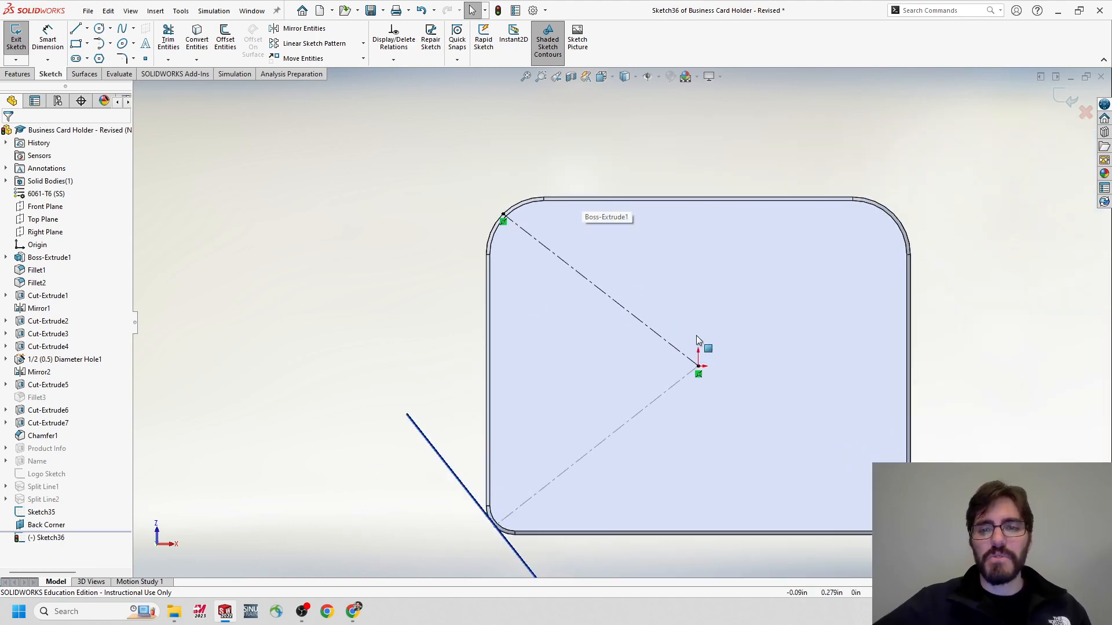
pyautogui.scroll(-1, 697, 339)
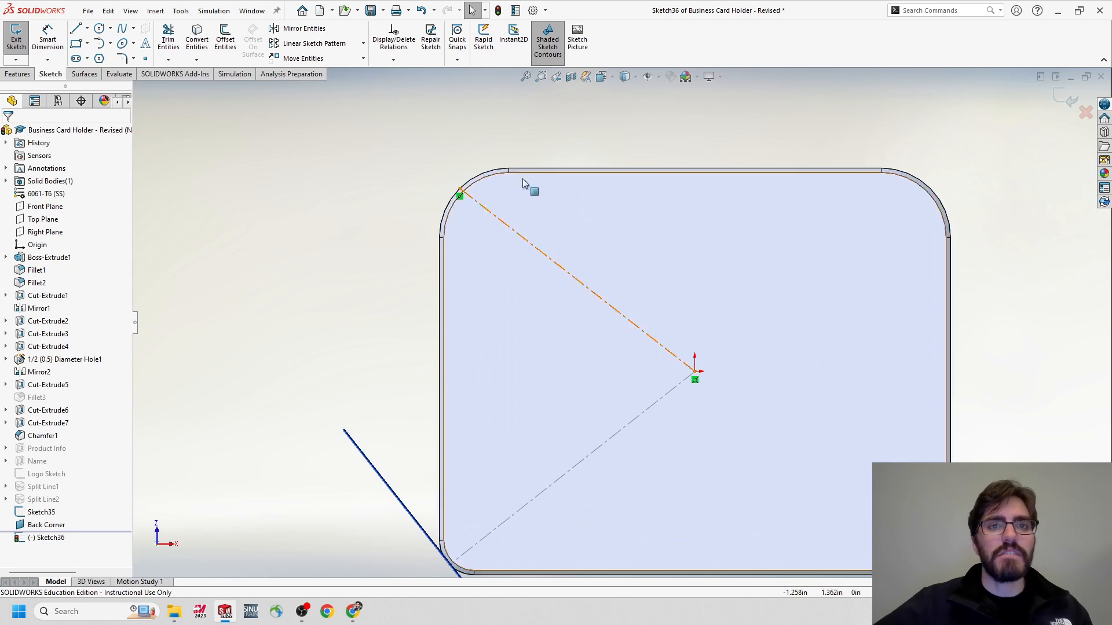
pyautogui.click(17, 41)
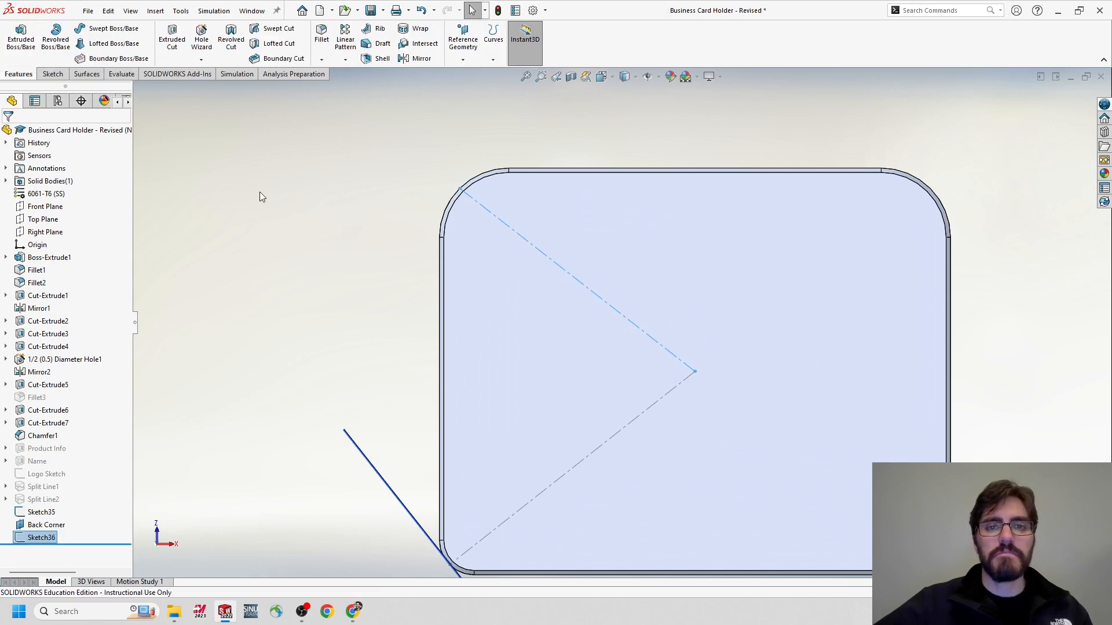
# - Start a reference plane with the new centerline's endpoint on the front rounded corner as its first, coincident reference
pyautogui.click(463, 59)
pyautogui.click(474, 75)
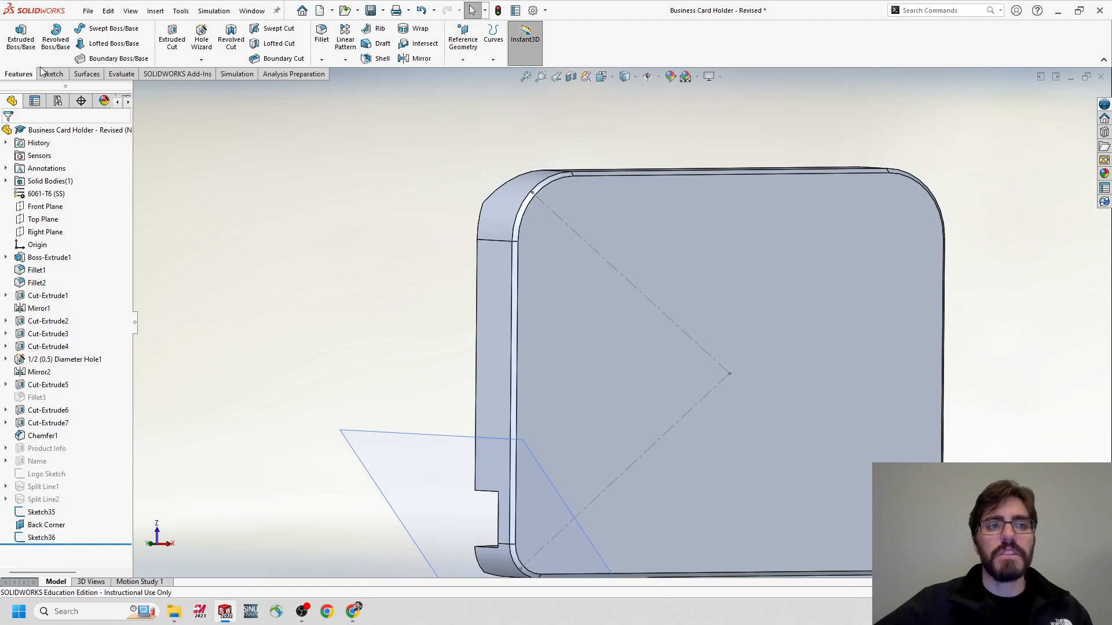
pyautogui.click(463, 59)
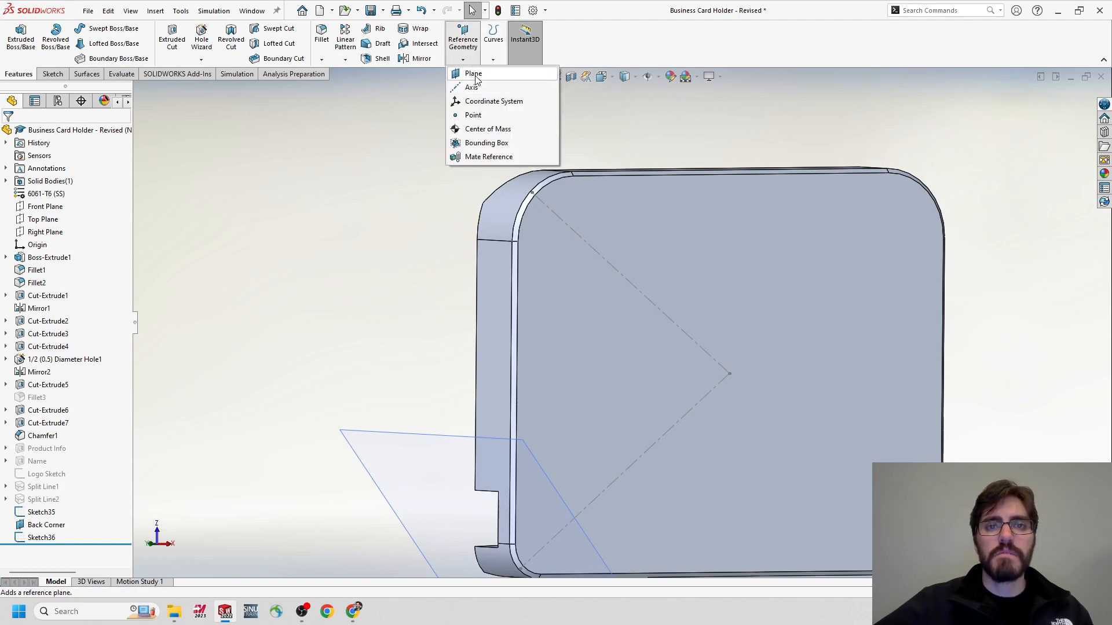
pyautogui.click(469, 76)
pyautogui.click(532, 193)
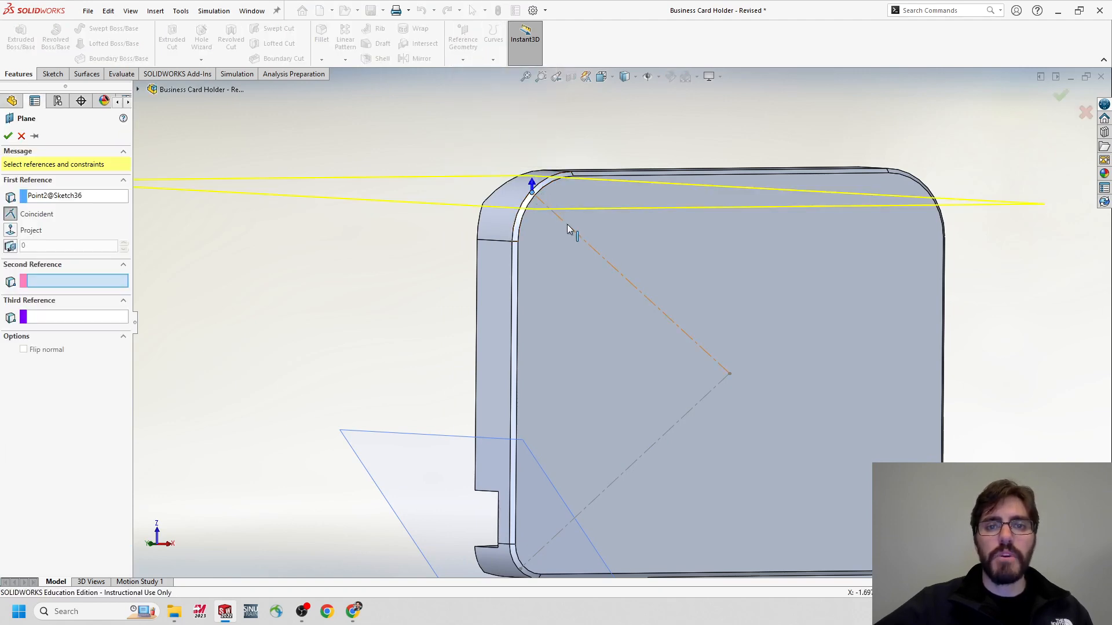
# - Add the front corner's centerline as the plane's second, perpendicular reference and create the plane
pyautogui.click(569, 228)
pyautogui.moveTo(622, 307); pyautogui.dragTo(585, 271, button='middle')
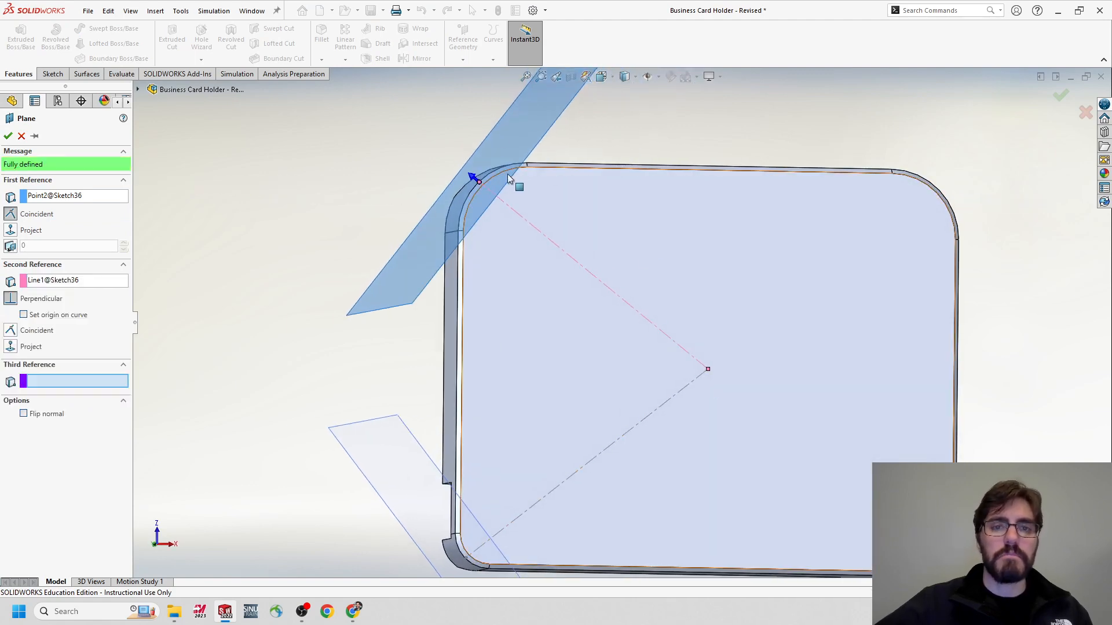
pyautogui.moveTo(510, 191); pyautogui.dragTo(530, 232, button='middle')
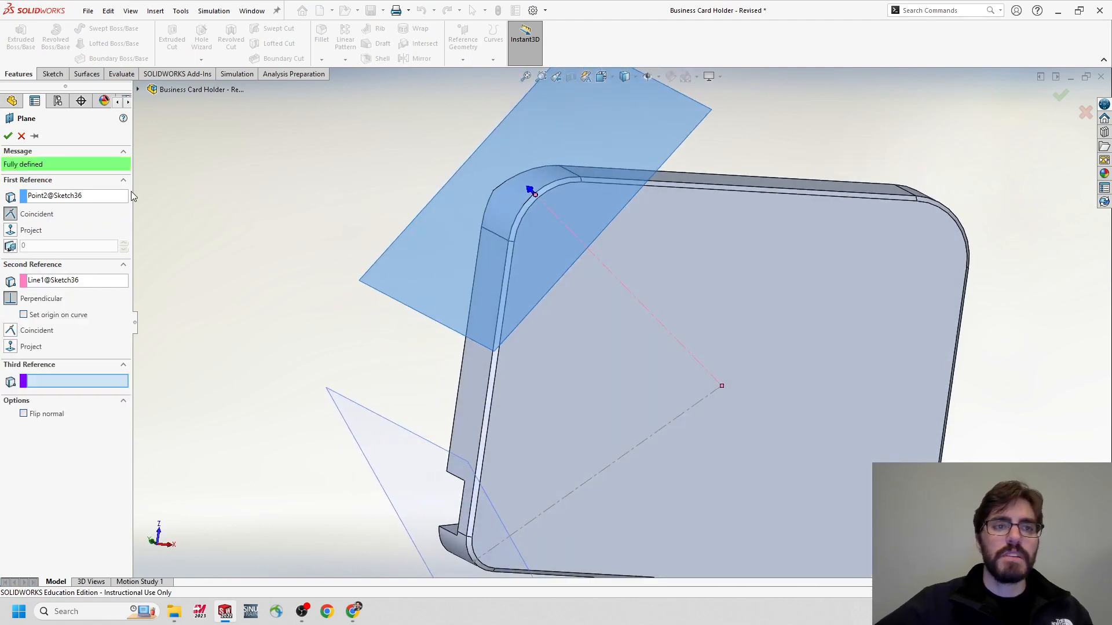
pyautogui.click(8, 137)
pyautogui.moveTo(353, 203); pyautogui.dragTo(365, 172, button='middle')
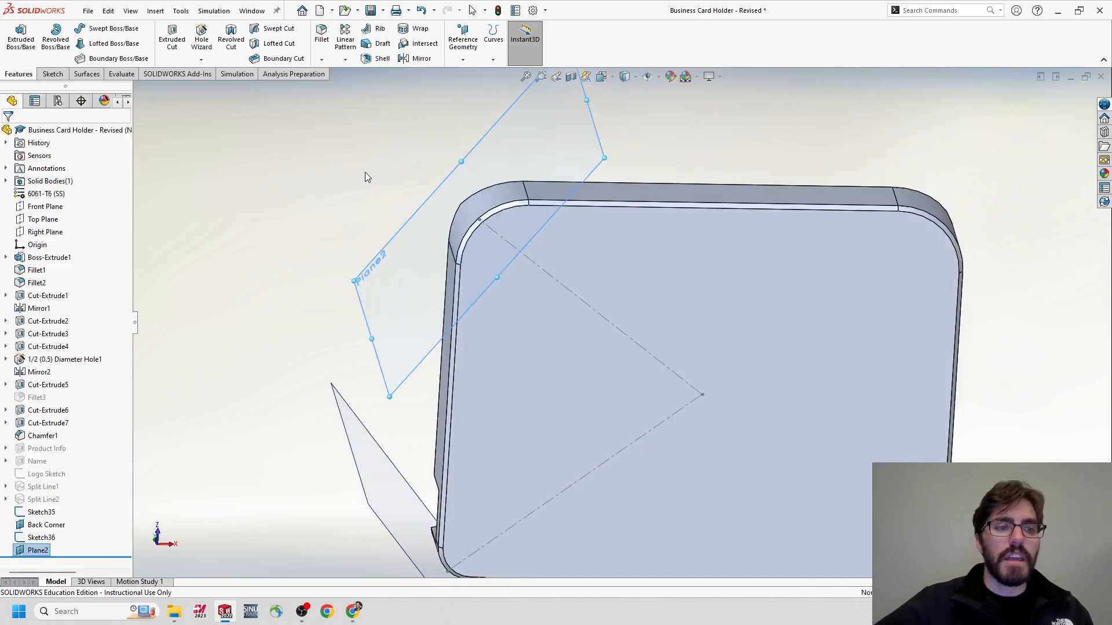
pyautogui.moveTo(214, 317); pyautogui.dragTo(286, 389, button='middle')
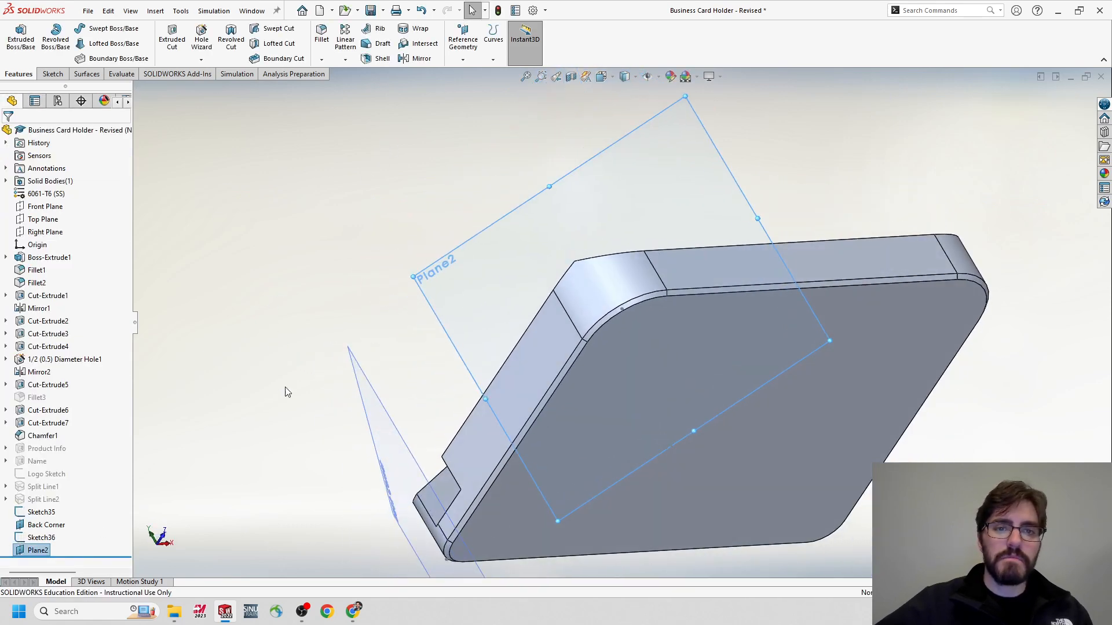
# - Rename the new reference plane at the front rounded corner as Front Corner
pyautogui.click(33, 556)
pyautogui.click(33, 555)
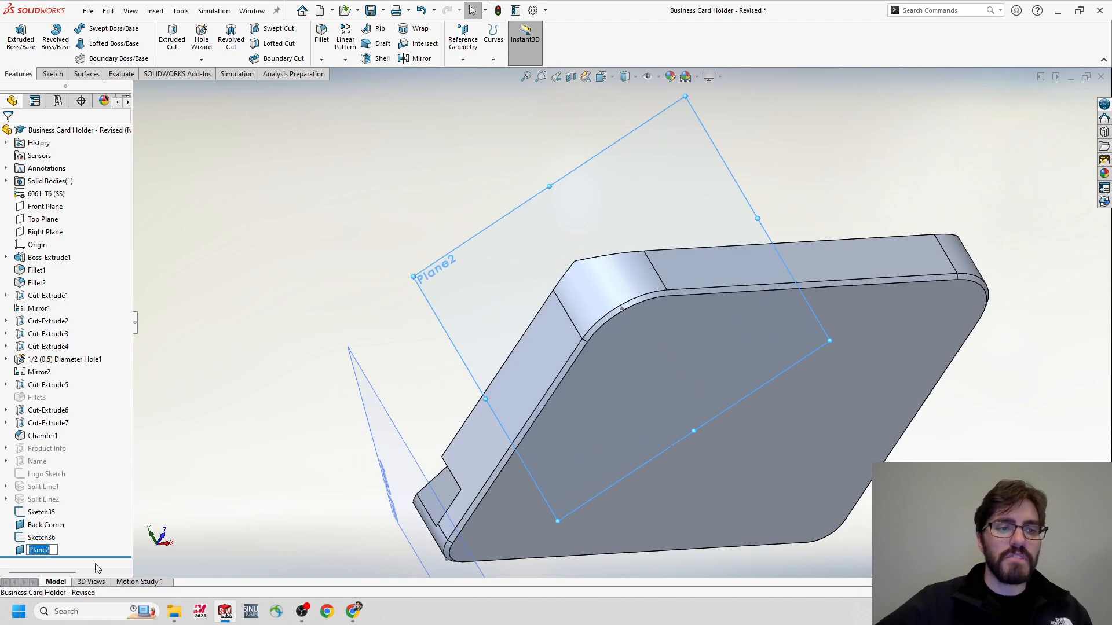
pyautogui.write('Fr')
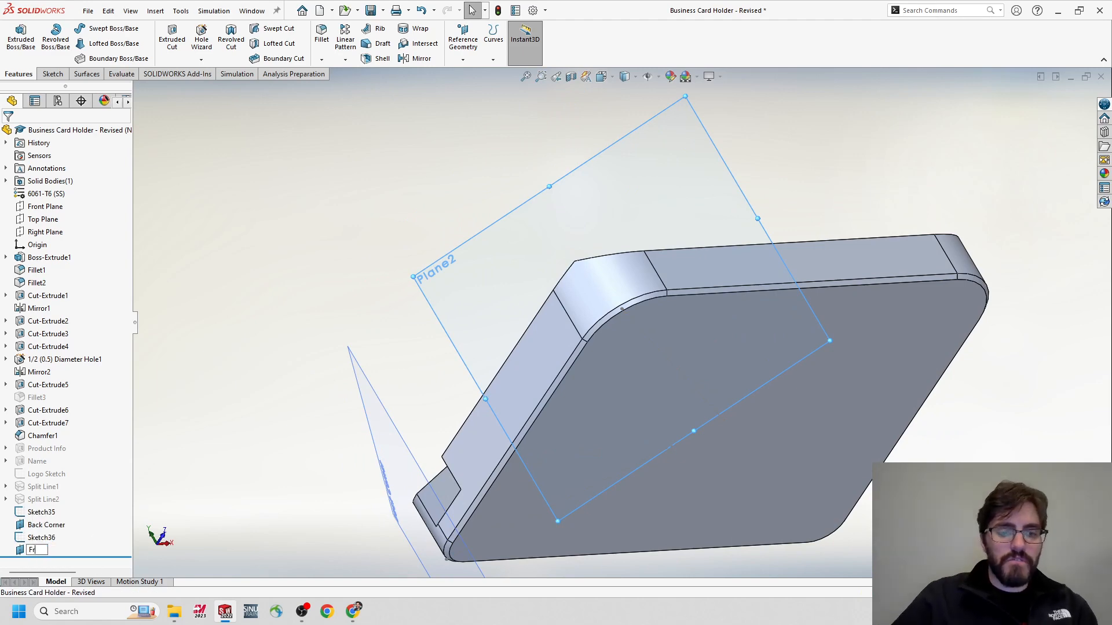
pyautogui.write('ont Corner')
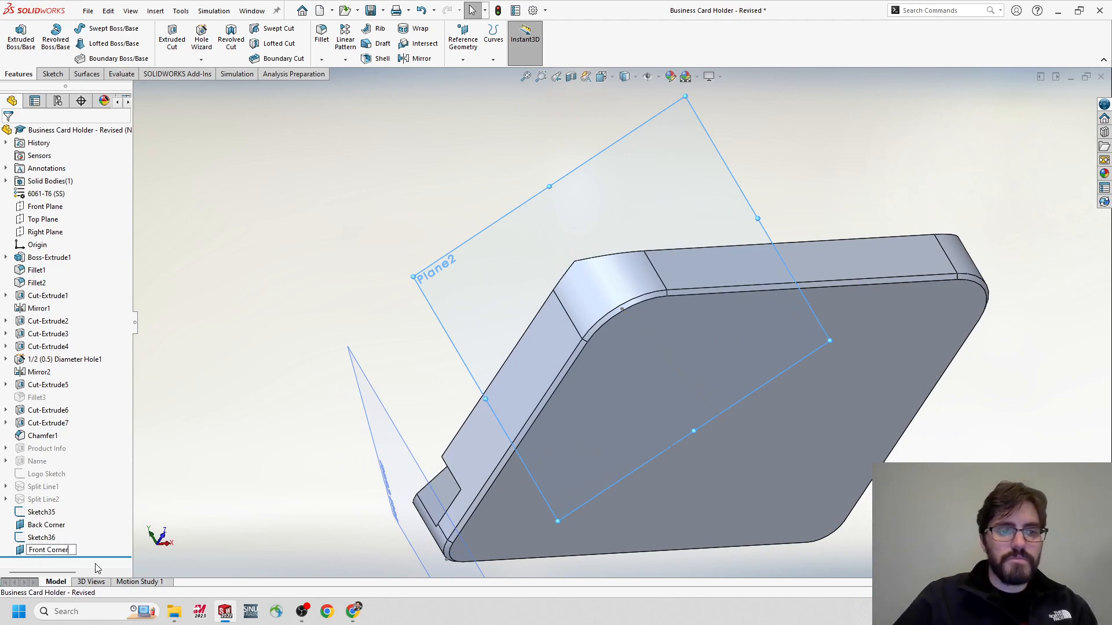
pyautogui.press('Return')
pyautogui.click(346, 227)
# - Inspect the Back Corner and Front Corner planes against the holder's rounded corners from several angles
pyautogui.moveTo(346, 227); pyautogui.dragTo(439, 206, button='middle')
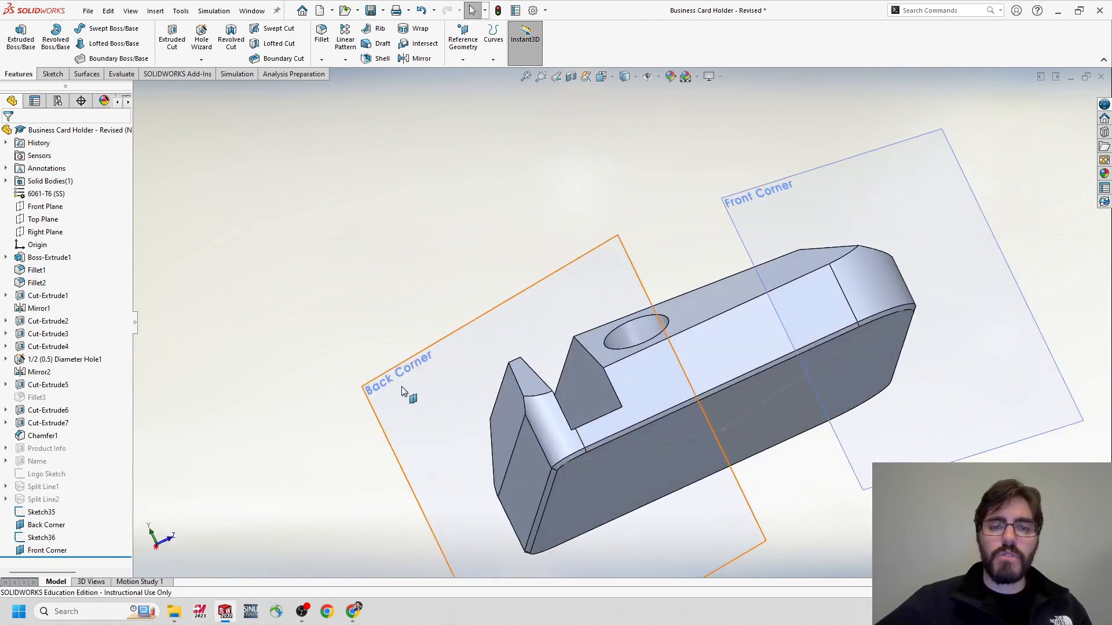
pyautogui.moveTo(429, 380); pyautogui.dragTo(398, 409, button='middle')
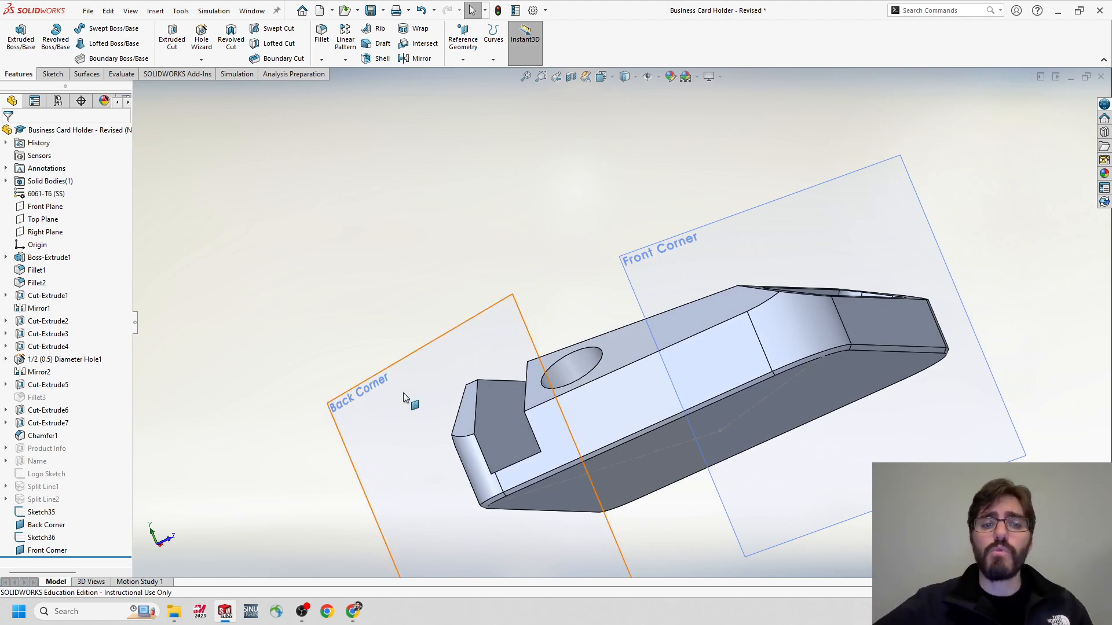
pyautogui.moveTo(526, 312); pyautogui.dragTo(604, 318, button='middle')
pyautogui.moveTo(492, 235); pyautogui.dragTo(416, 126, button='middle')
pyautogui.scroll(-2, 369, 151)
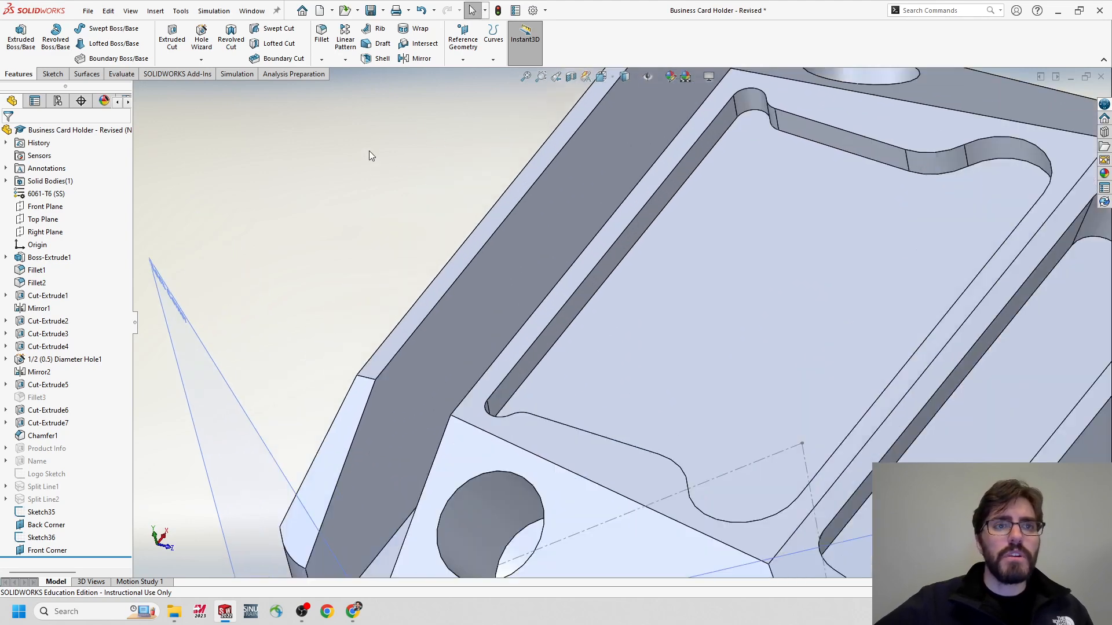
pyautogui.scroll(4, 369, 151)
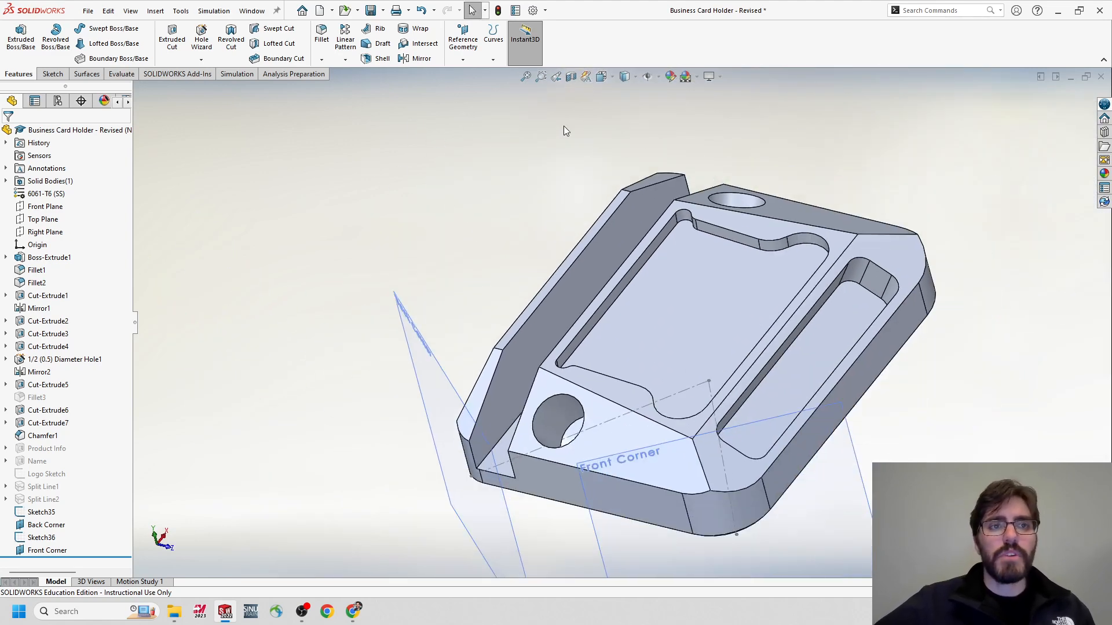
# - Create a new Drop Test simulation study named Front Corner
pyautogui.click(176, 74)
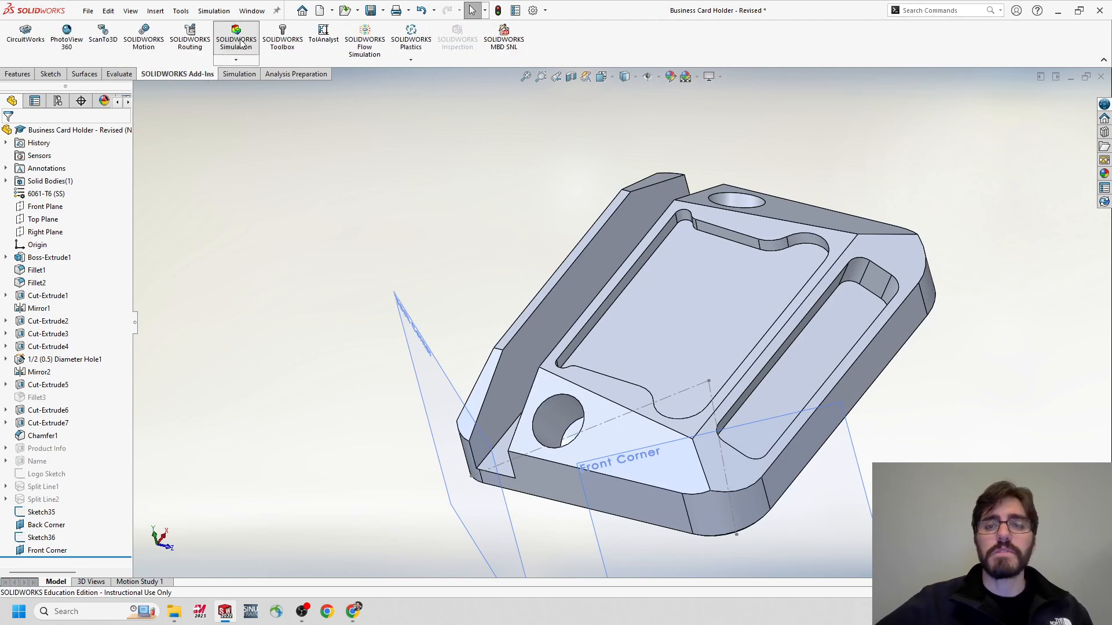
pyautogui.click(241, 75)
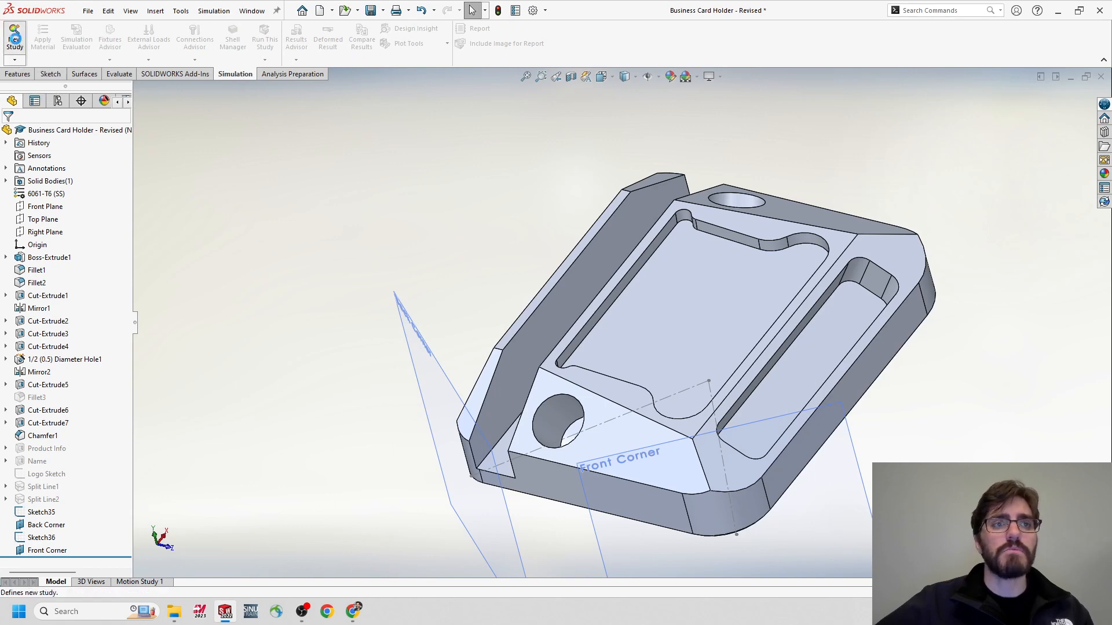
pyautogui.click(15, 39)
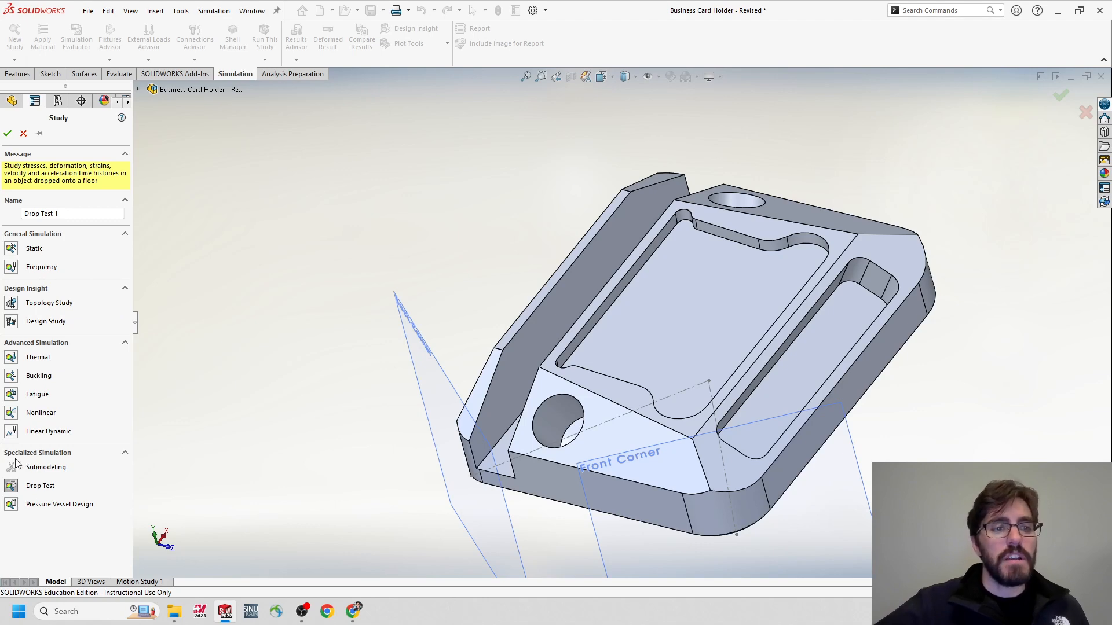
pyautogui.click(16, 492)
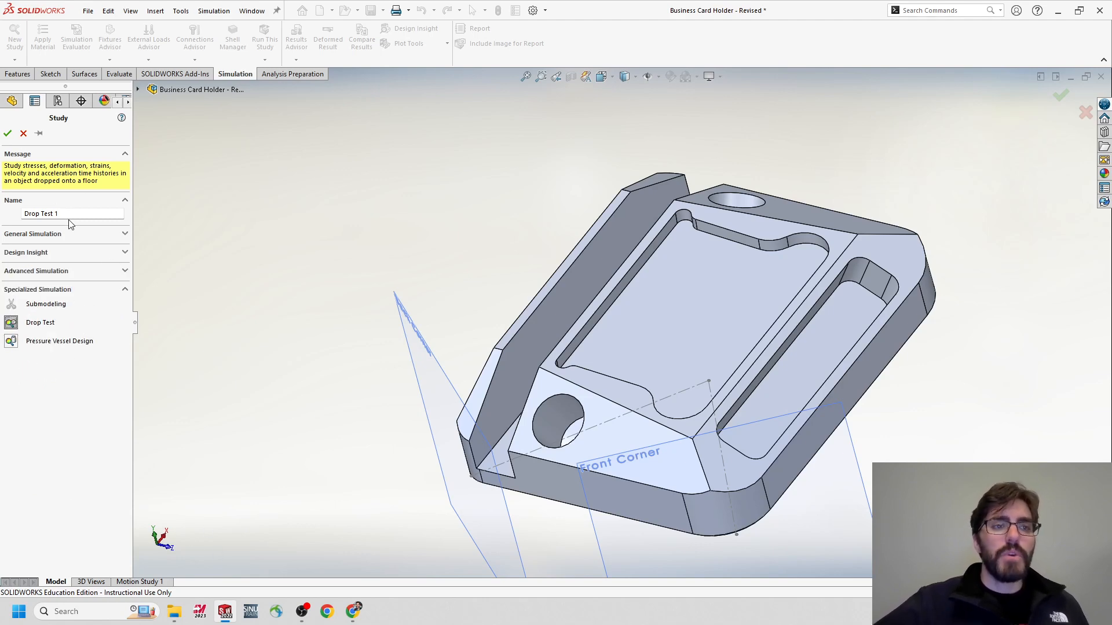
pyautogui.moveTo(79, 216); pyautogui.dragTo(1, 215)
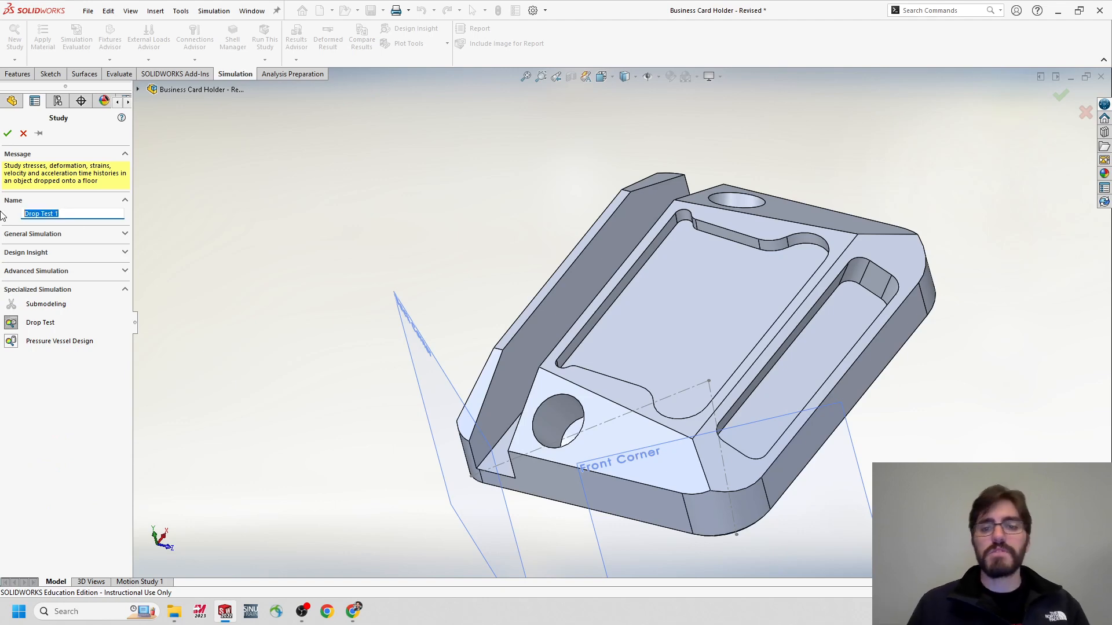
pyautogui.write('Front Corner')
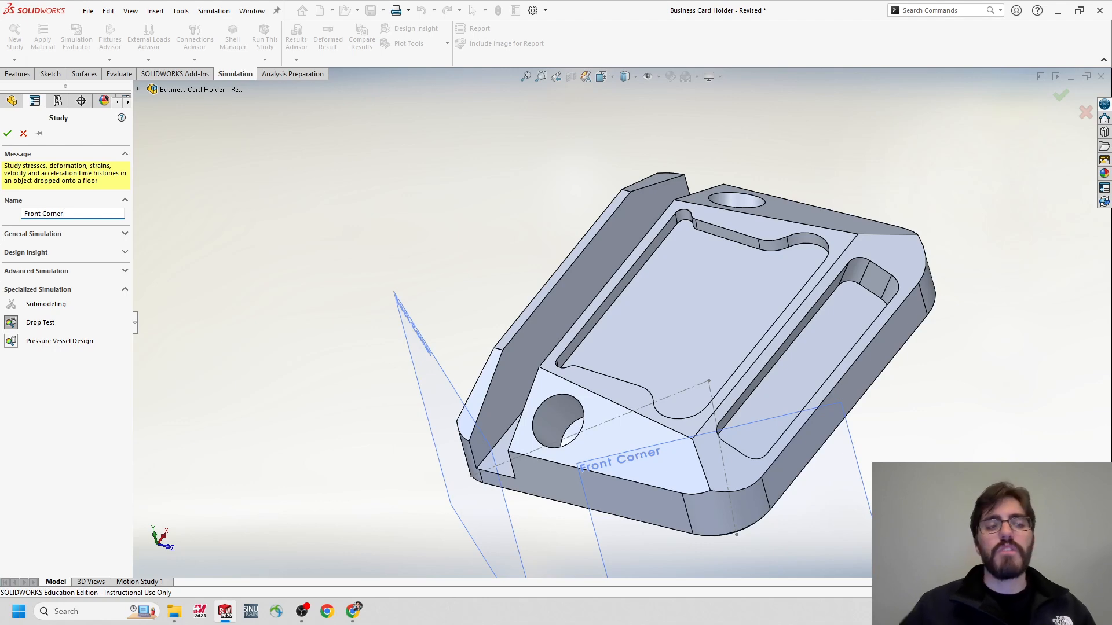
pyautogui.click(7, 135)
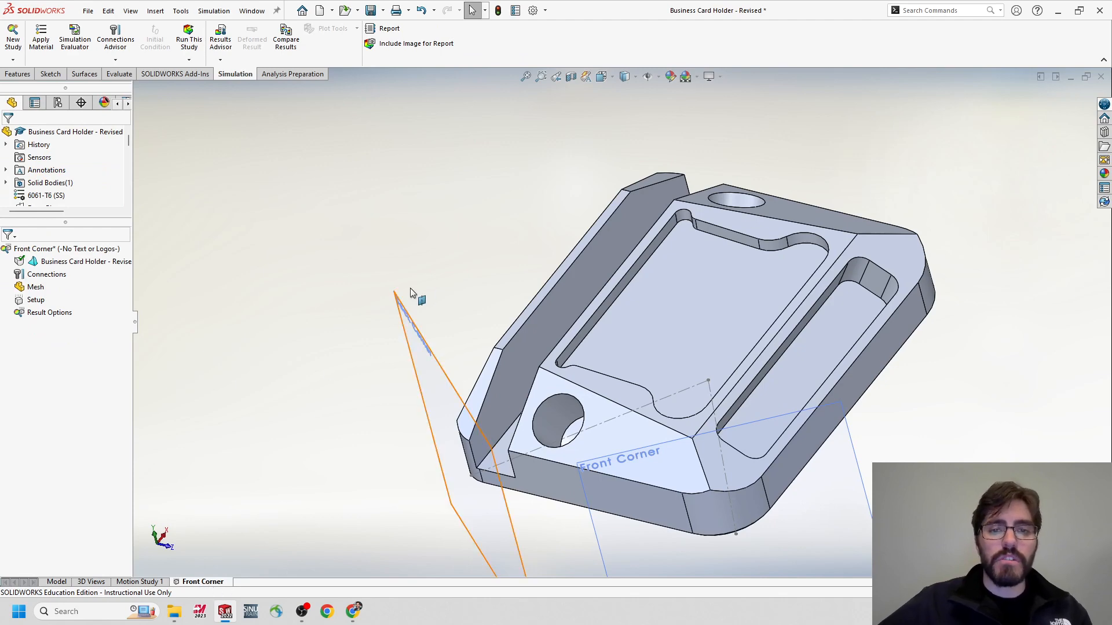
# - Apply the 6061-T6 (SS) material to the holder in the study, with property units in SI - N/mm^2 (MPa)
pyautogui.moveTo(416, 293); pyautogui.dragTo(429, 154, button='middle')
pyautogui.scroll(-2, 429, 154)
pyautogui.scroll(5, 579, 348)
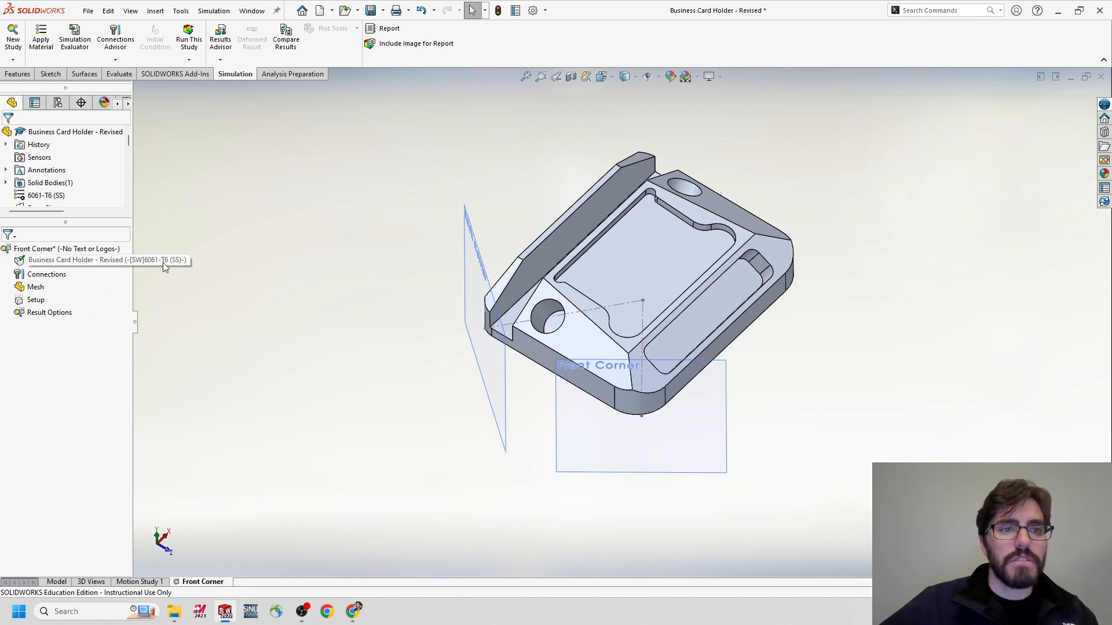
pyautogui.rightClick(74, 266)
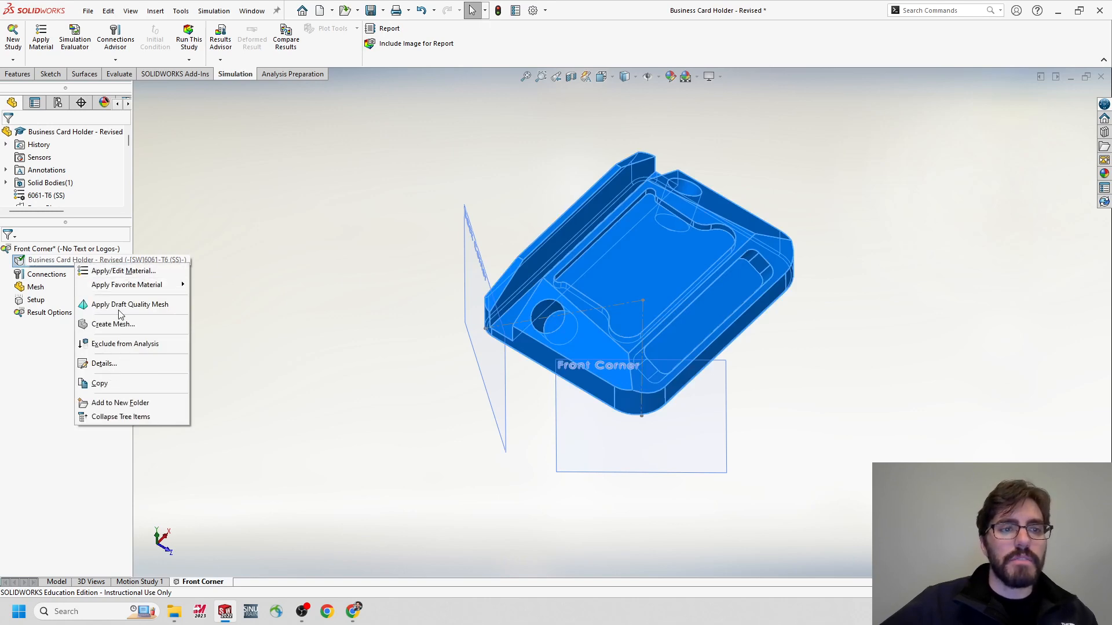
pyautogui.click(111, 272)
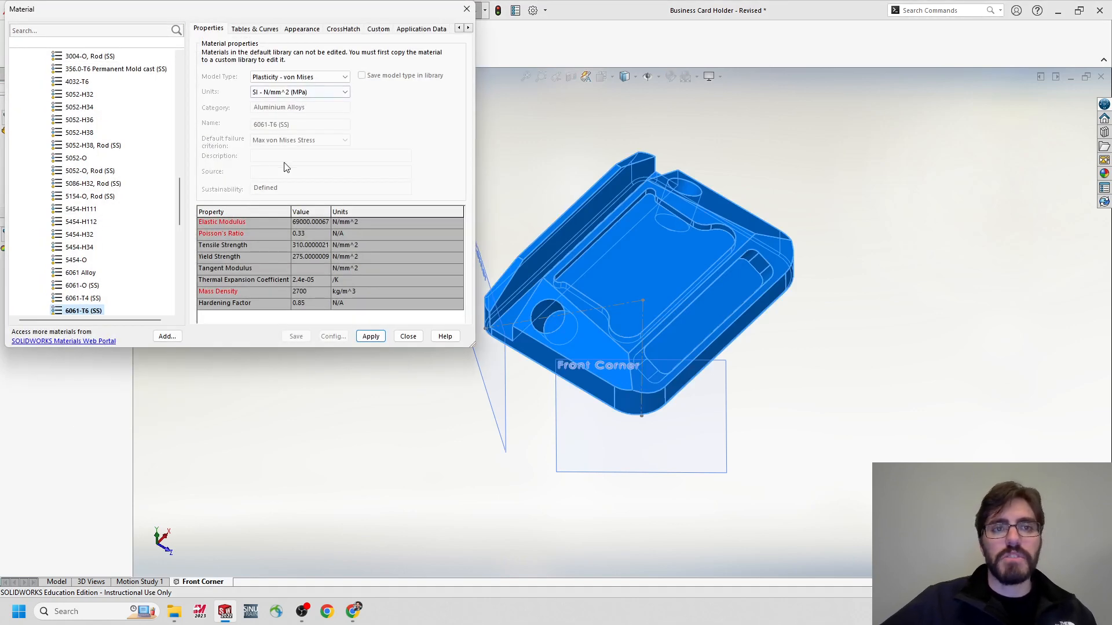
pyautogui.click(313, 94)
pyautogui.click(305, 126)
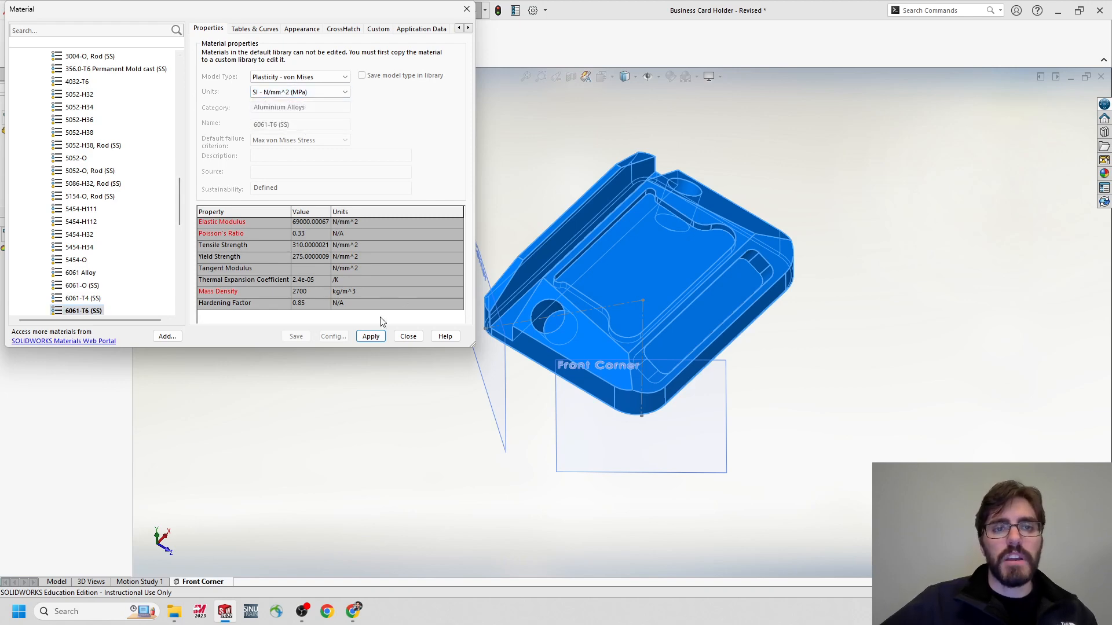
pyautogui.click(379, 337)
pyautogui.click(405, 337)
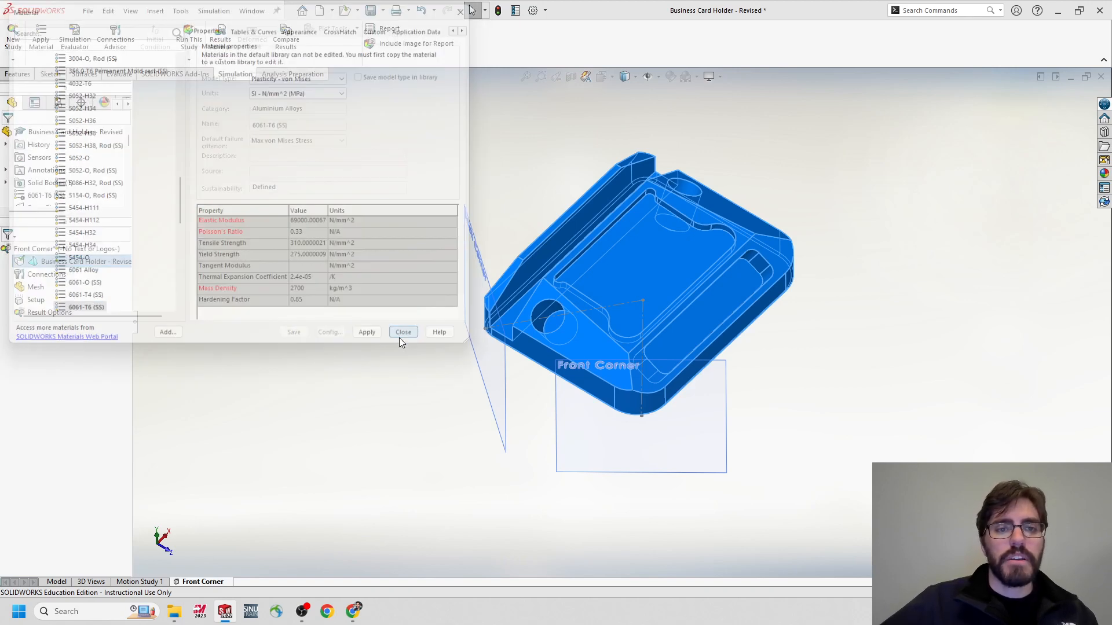
# - Define the drop test setup with a drop height of 48 in from the centroid
pyautogui.moveTo(252, 244); pyautogui.dragTo(320, 224, button='middle')
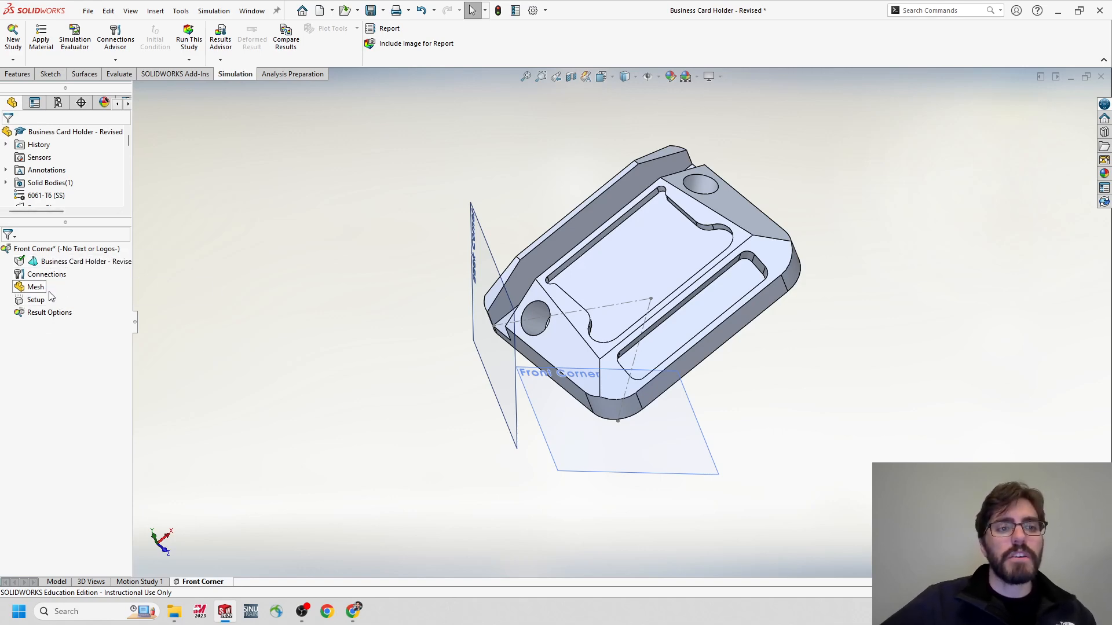
pyautogui.rightClick(34, 302)
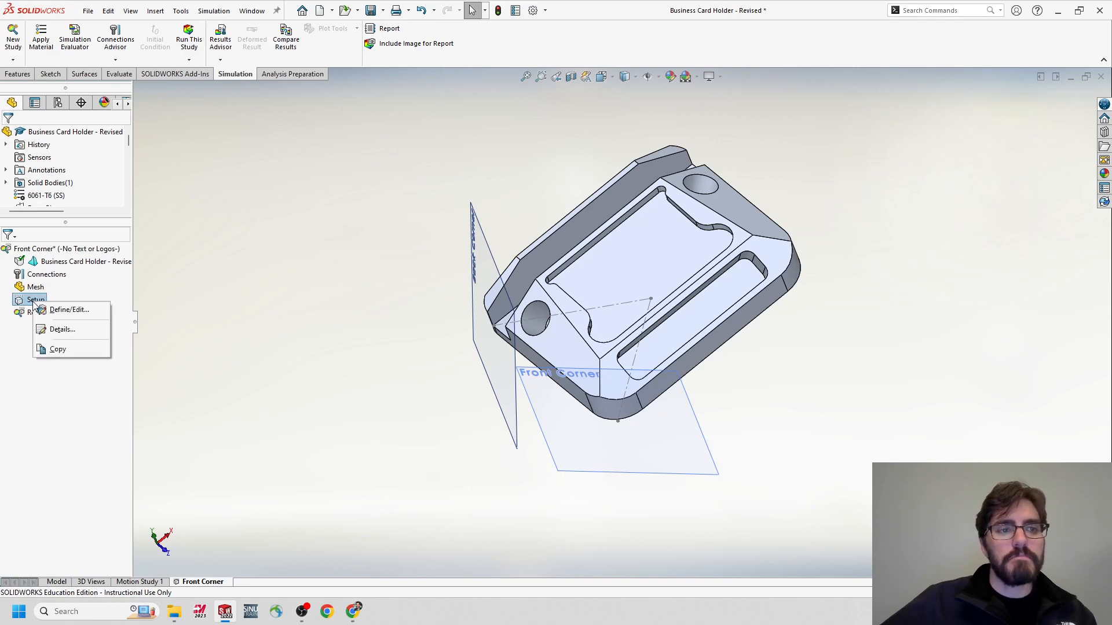
pyautogui.click(64, 310)
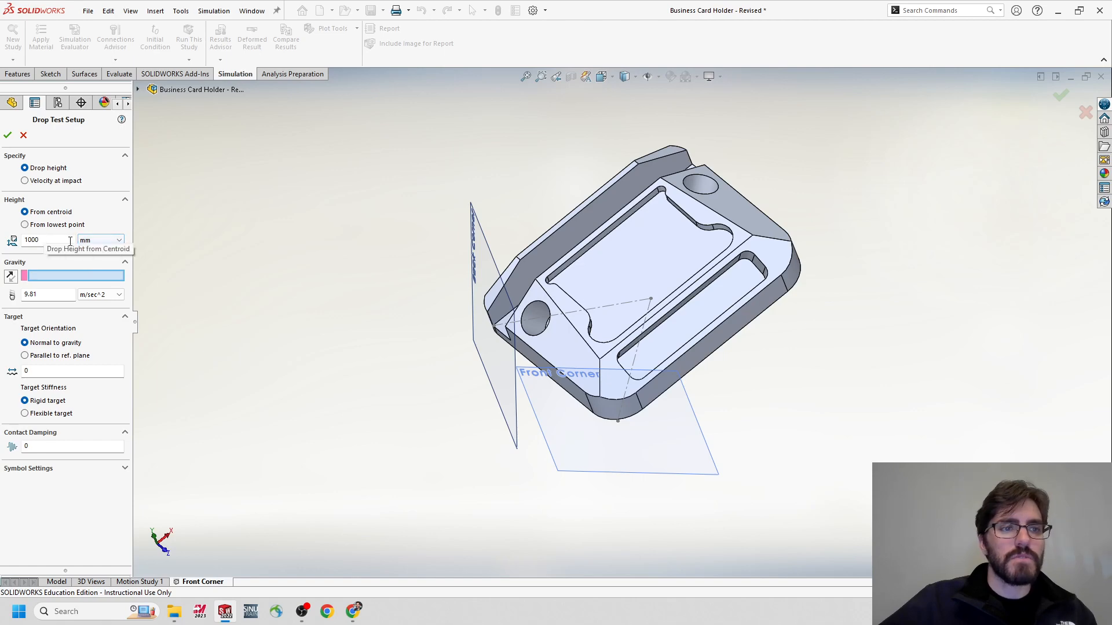
pyautogui.click(105, 240)
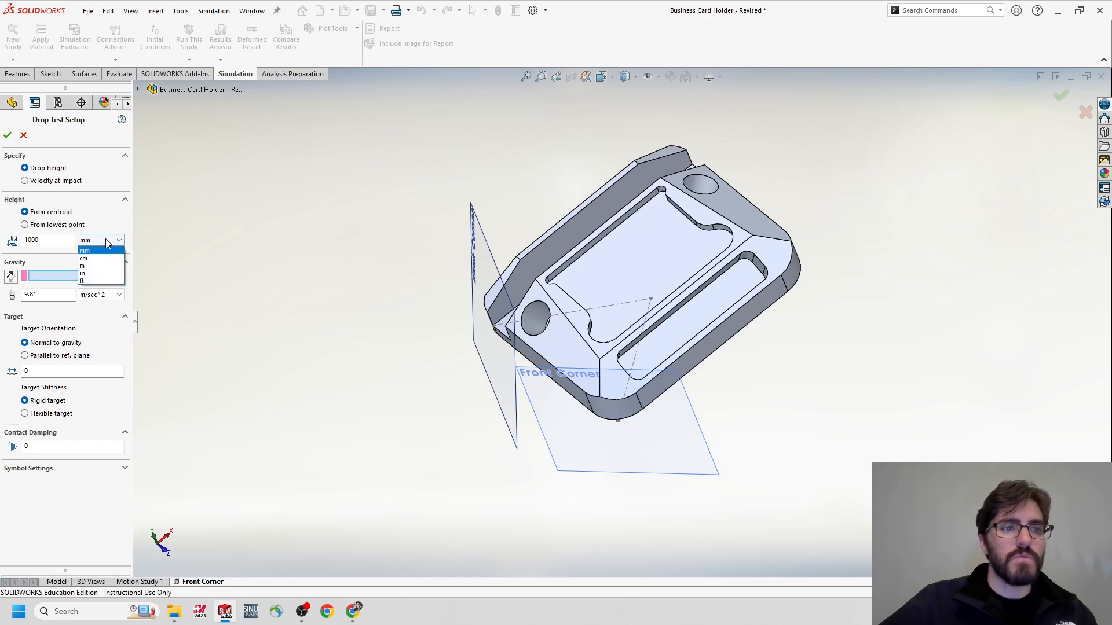
pyautogui.click(92, 274)
pyautogui.moveTo(61, 240); pyautogui.dragTo(2, 237)
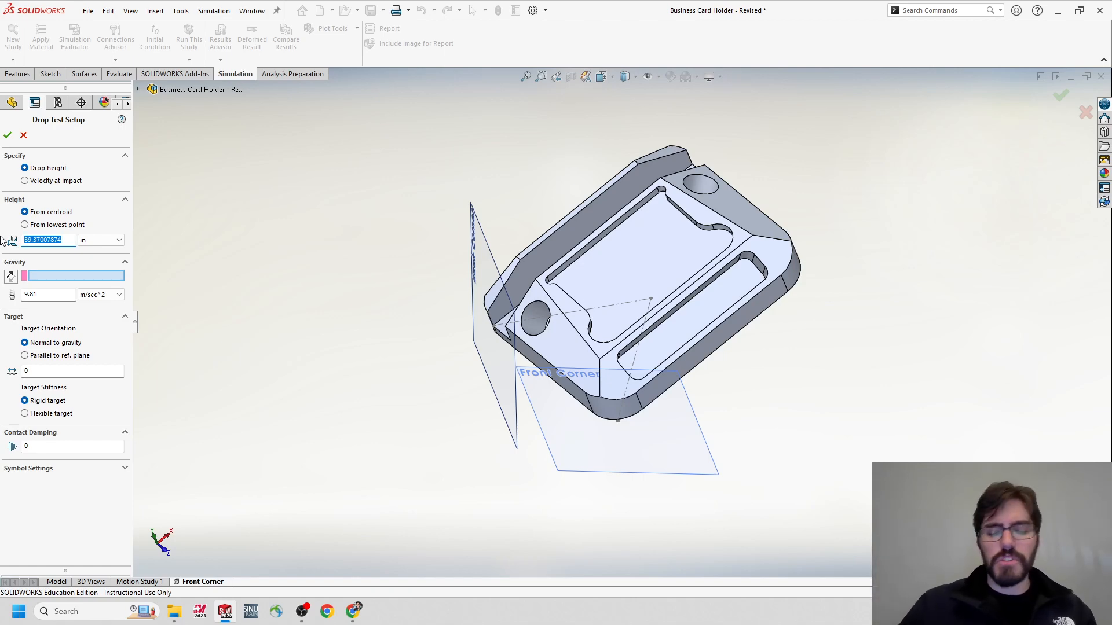
pyautogui.write('48')
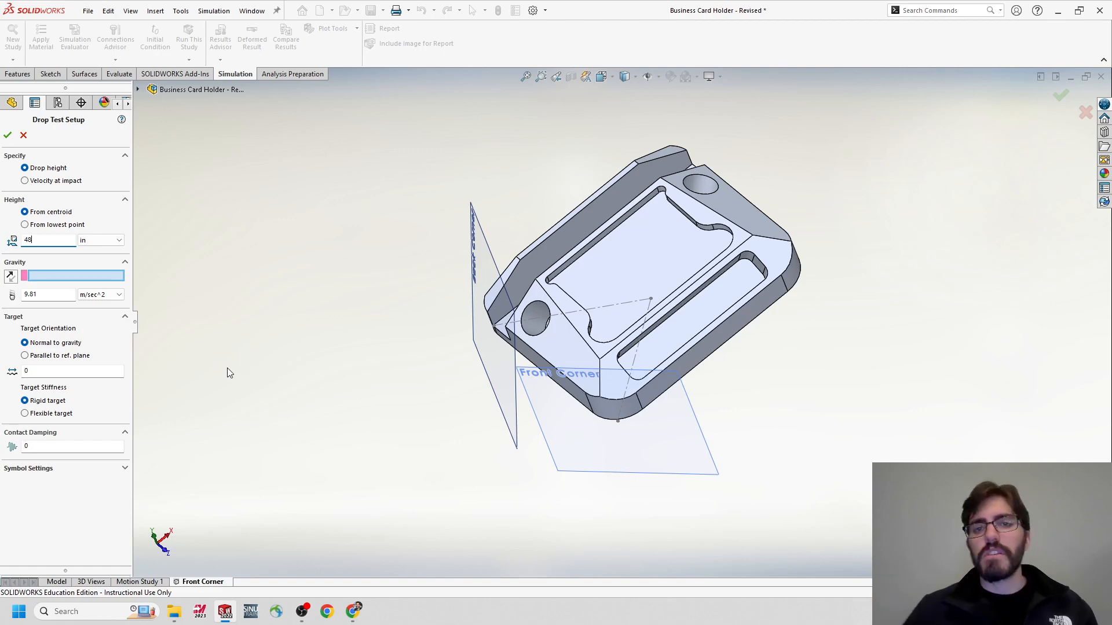
# - Use the Front Corner plane as the gravity direction reference and accept the drop test setup
pyautogui.click(72, 277)
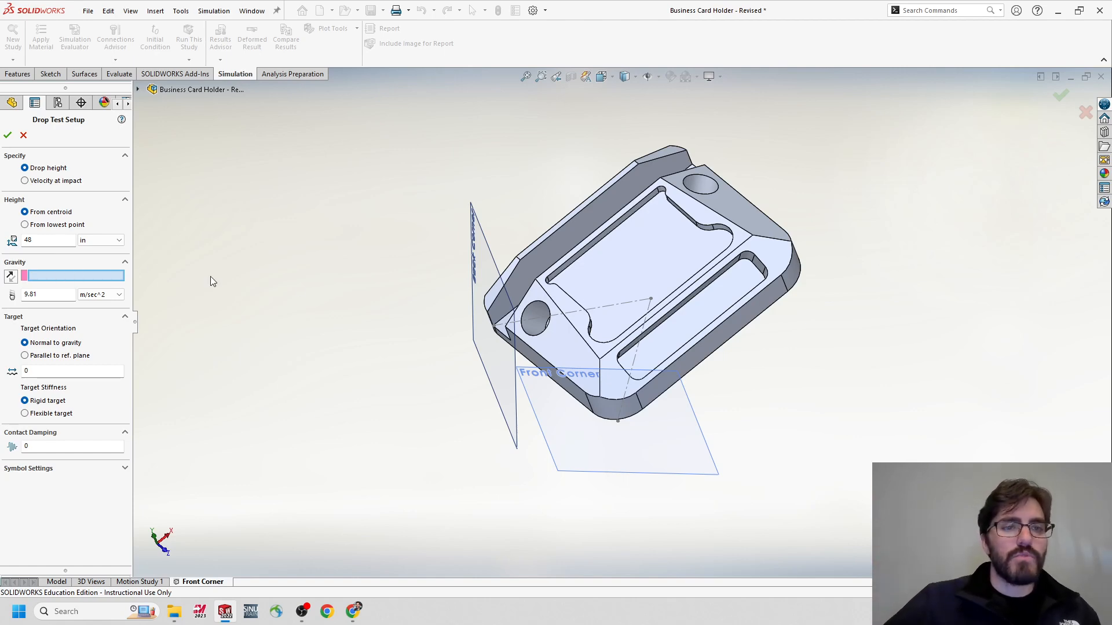
pyautogui.click(535, 380)
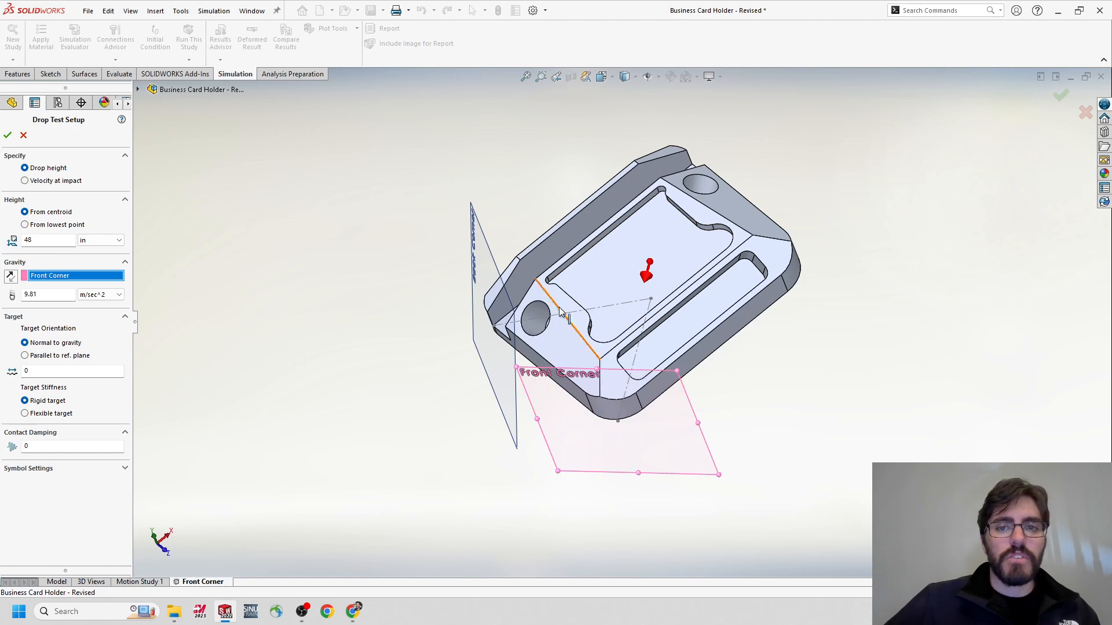
pyautogui.moveTo(567, 347); pyautogui.dragTo(650, 272, button='middle')
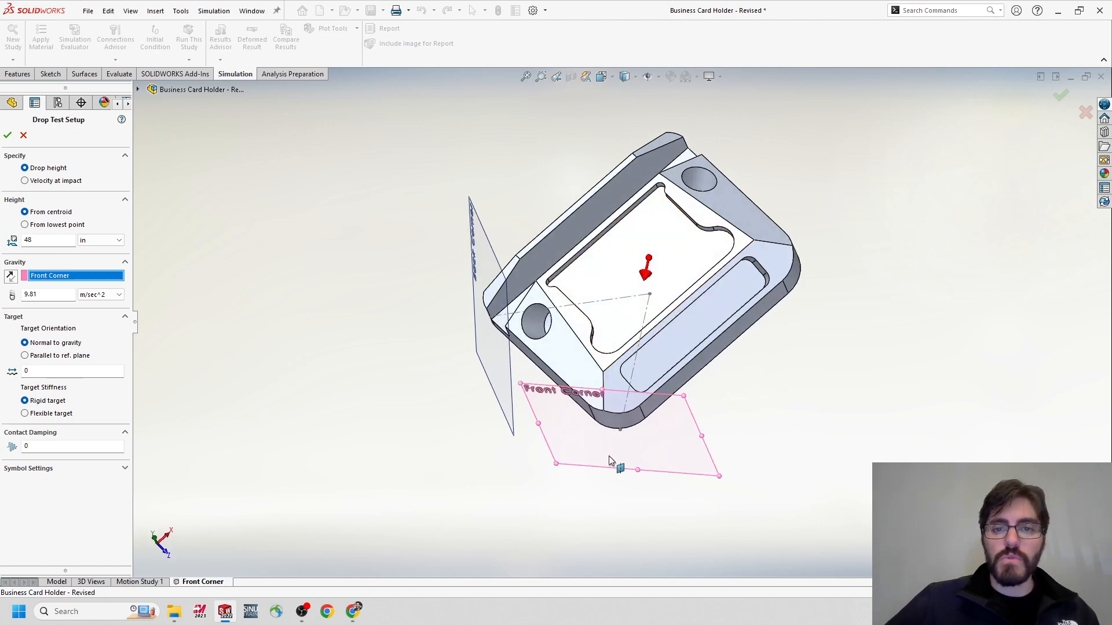
pyautogui.moveTo(560, 417); pyautogui.dragTo(565, 415, button='middle')
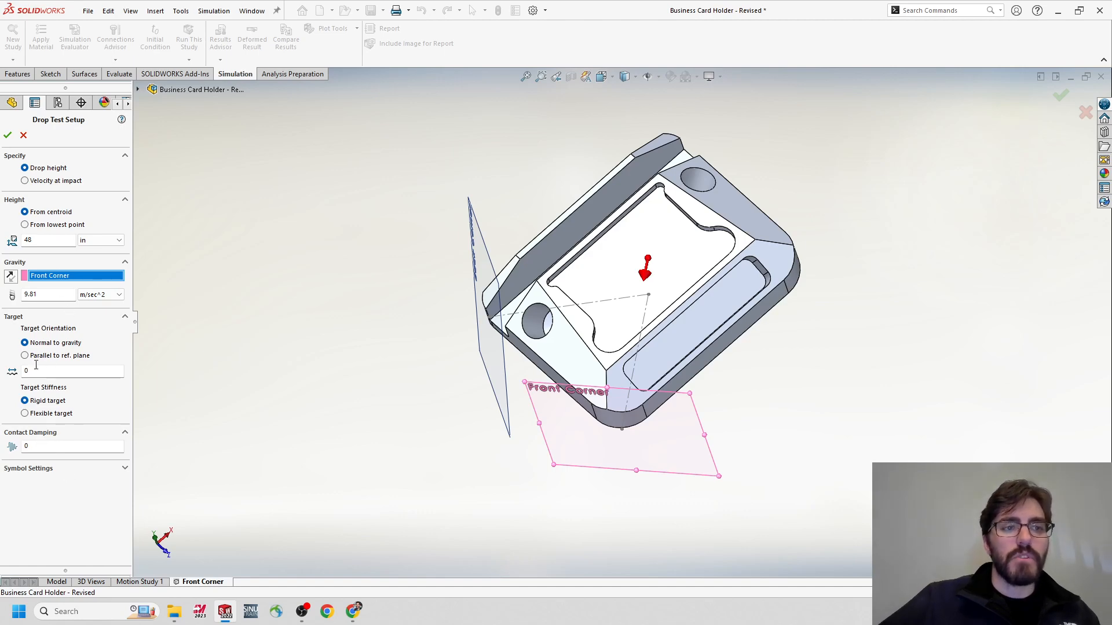
pyautogui.click(8, 136)
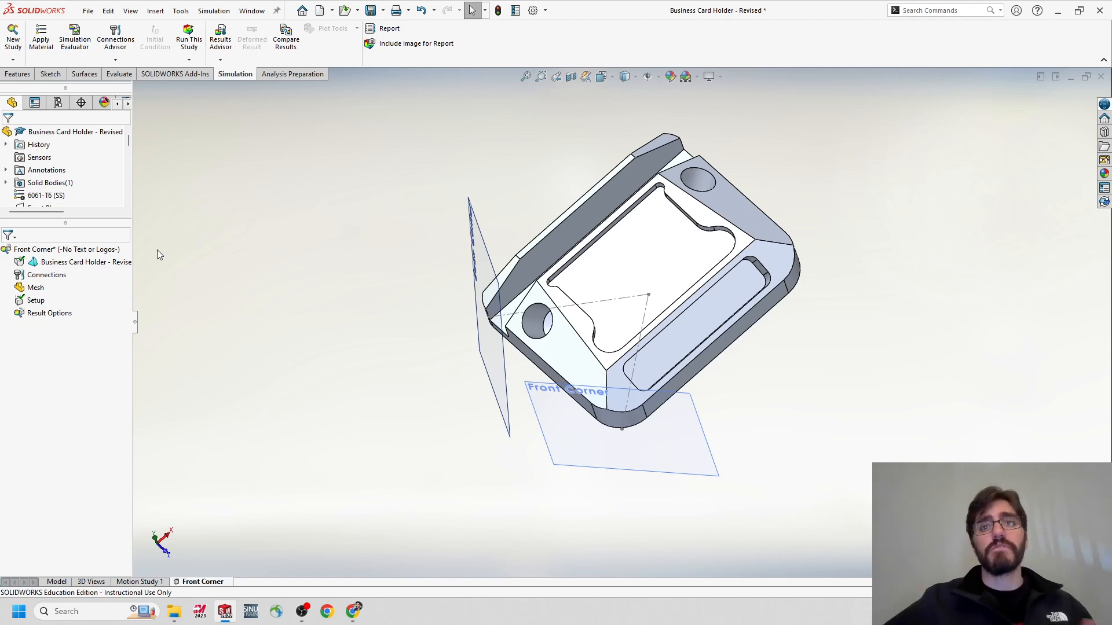
# - In the Front Corner study's properties, turn off saving results to the SOLIDWORKS document folder
pyautogui.rightClick(62, 251)
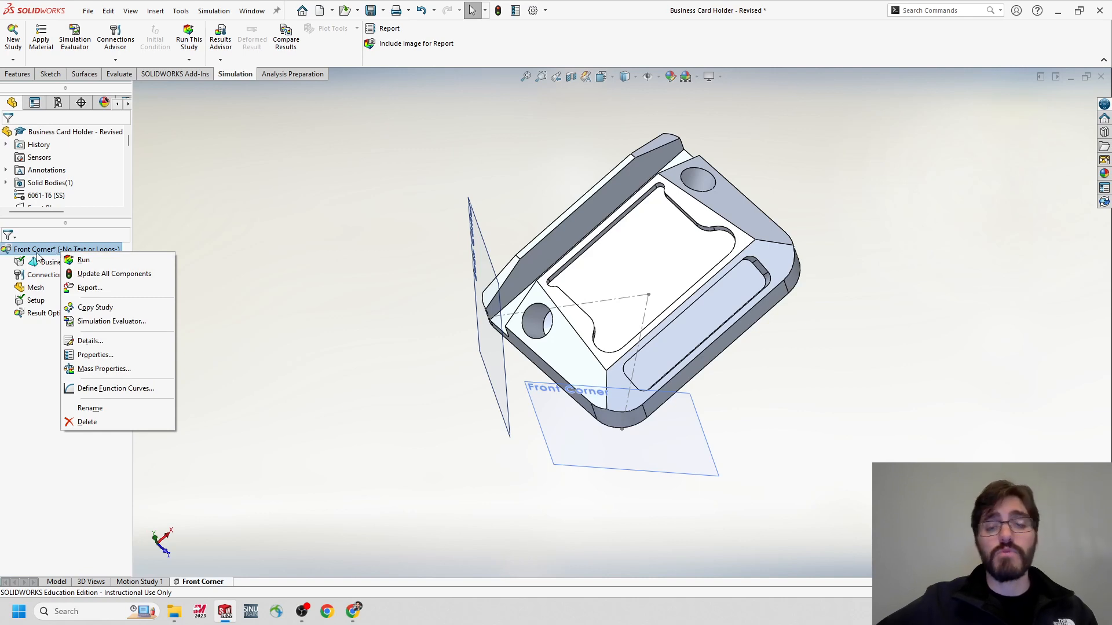
pyautogui.click(96, 356)
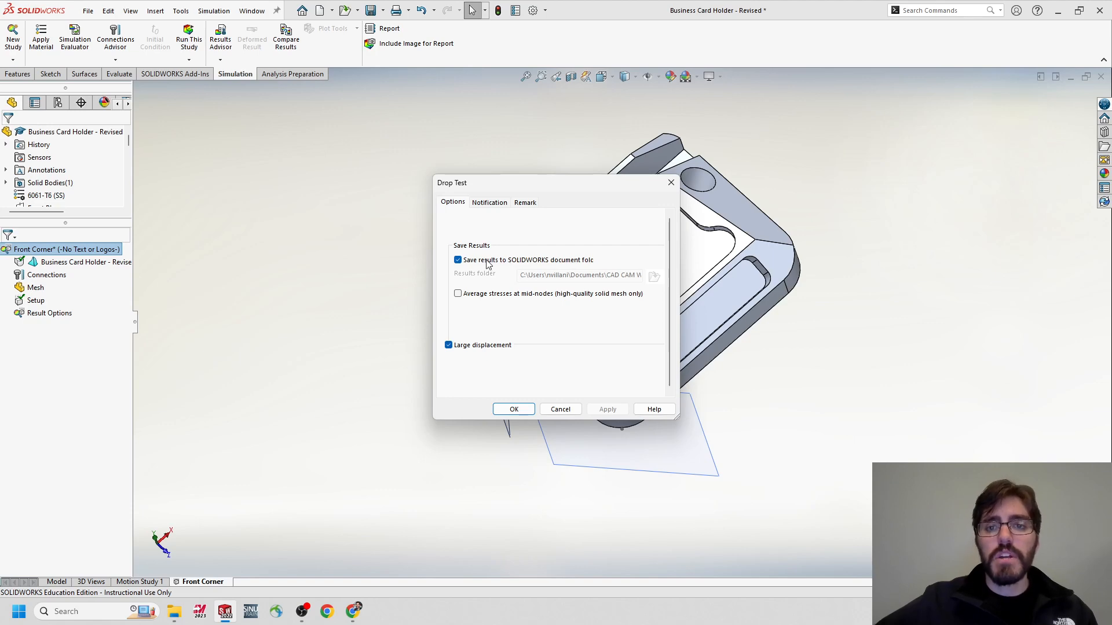
pyautogui.click(458, 261)
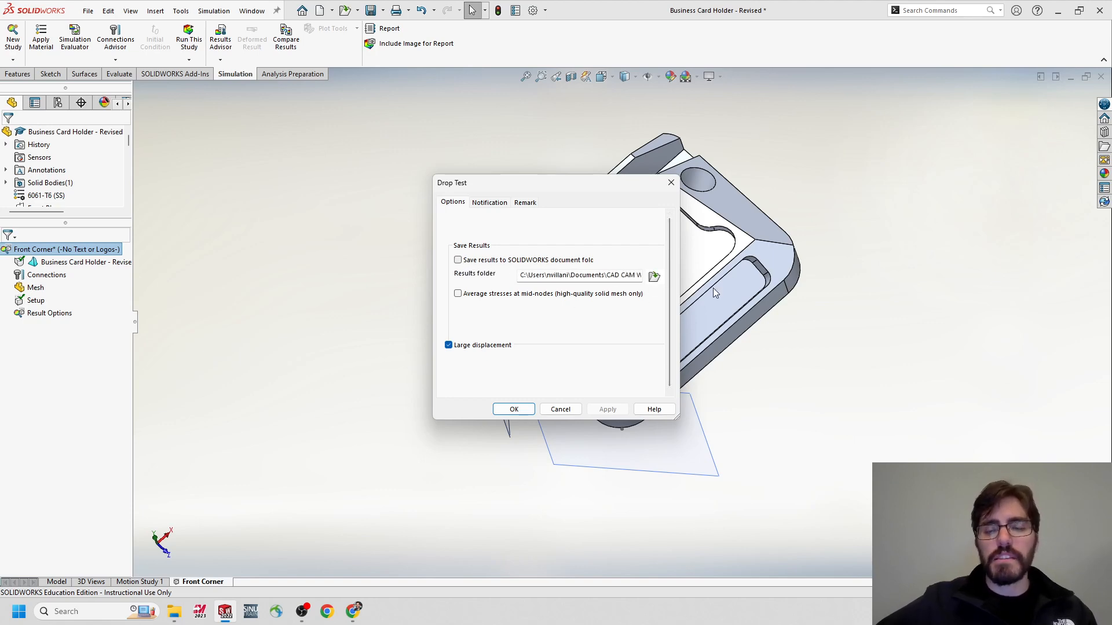
# - Create a folder named Front Corner Drop Test inside Business Card Holder and set it as the study's results folder
pyautogui.click(653, 279)
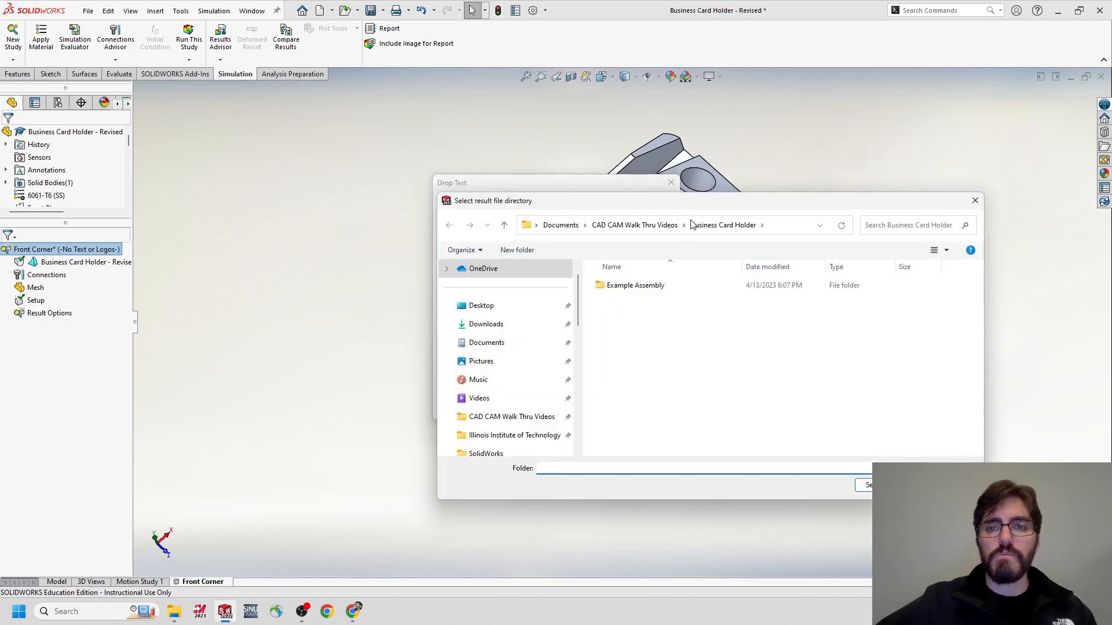
pyautogui.moveTo(695, 206); pyautogui.dragTo(565, 163)
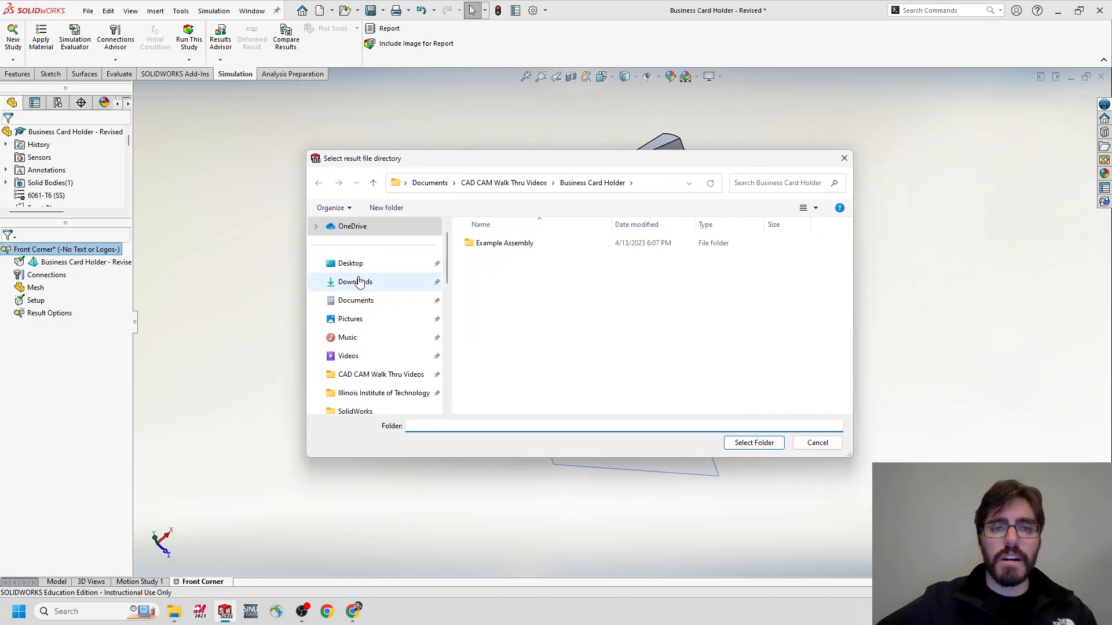
pyautogui.rightClick(508, 301)
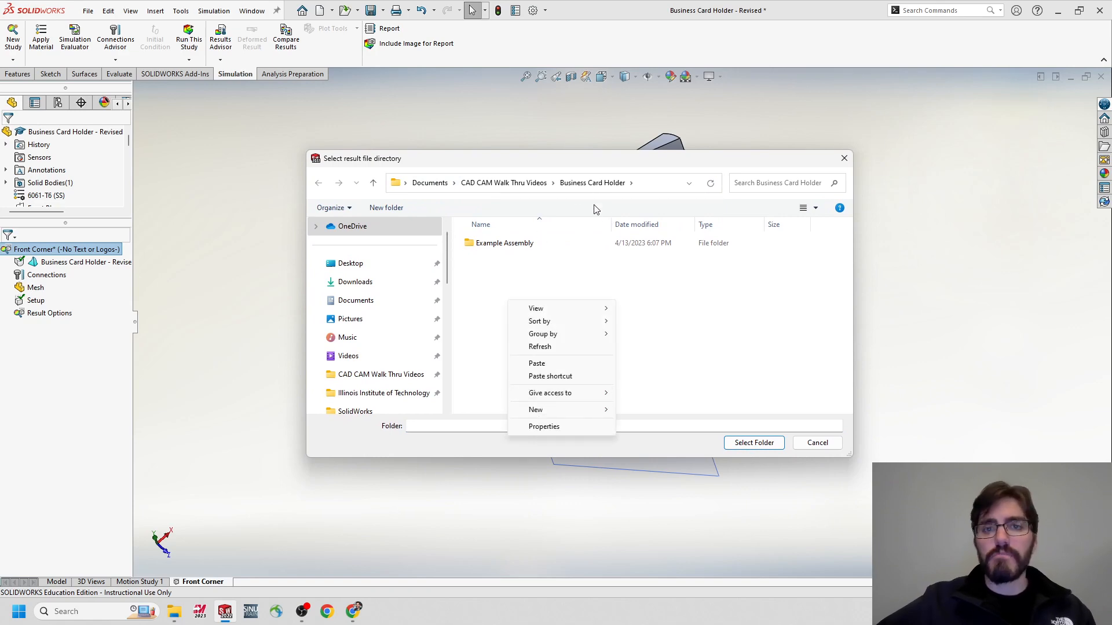
pyautogui.click(632, 412)
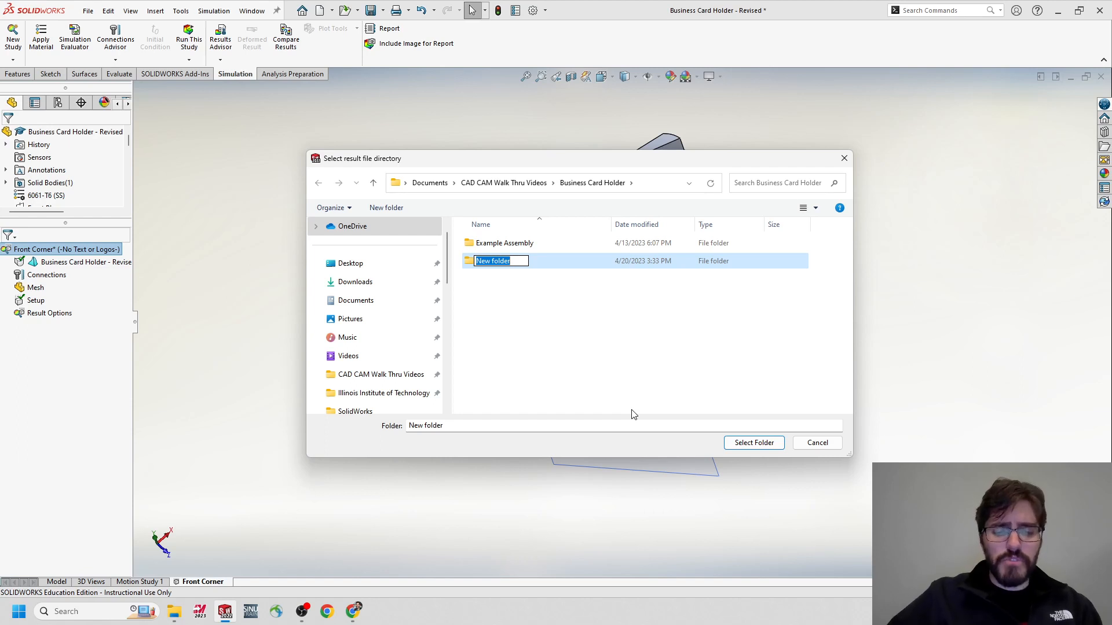
pyautogui.write('Front Corner')
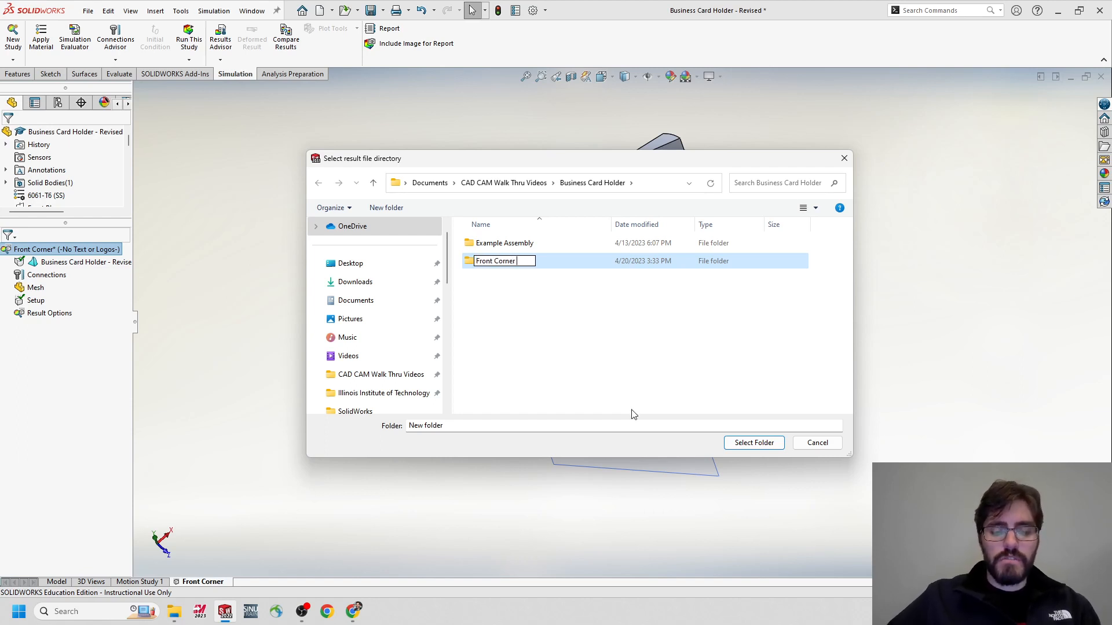
pyautogui.write(' Drop Test')
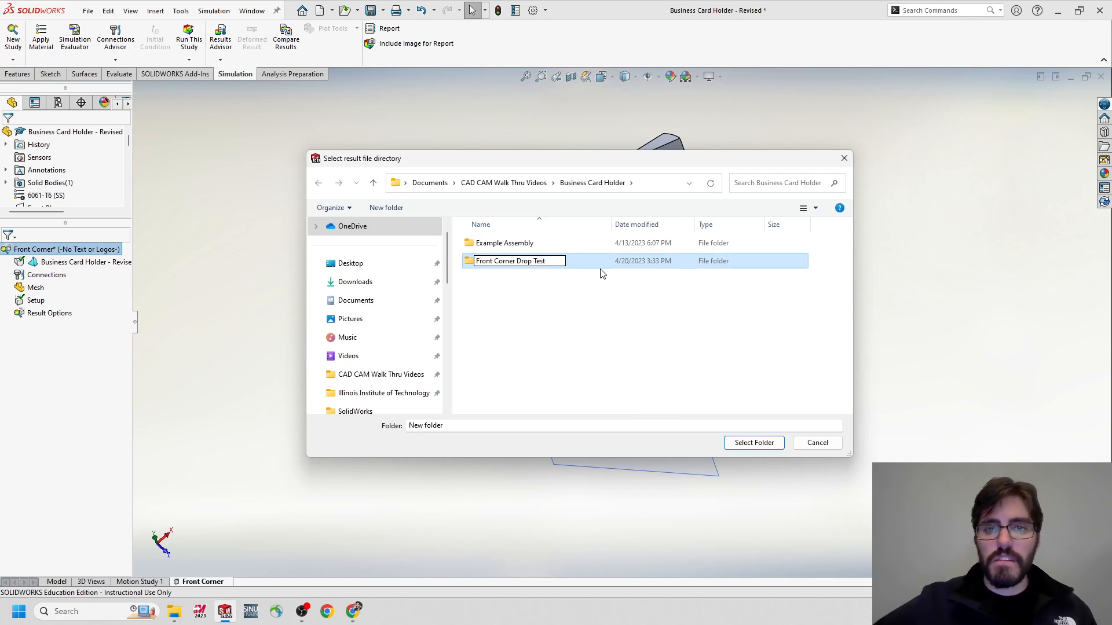
pyautogui.click(520, 289)
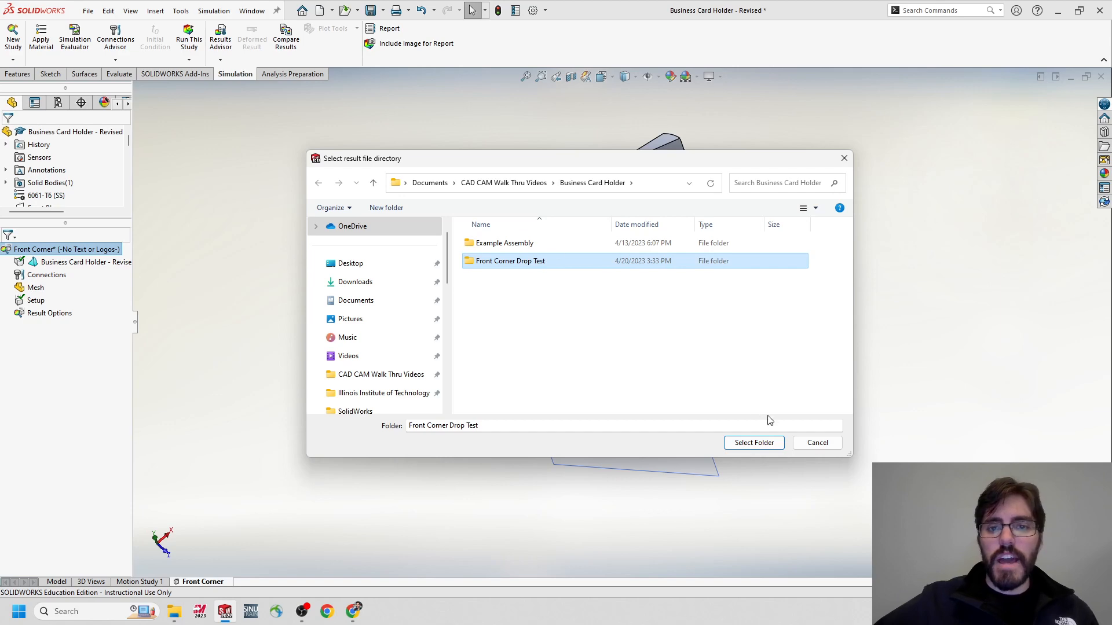
pyautogui.click(769, 445)
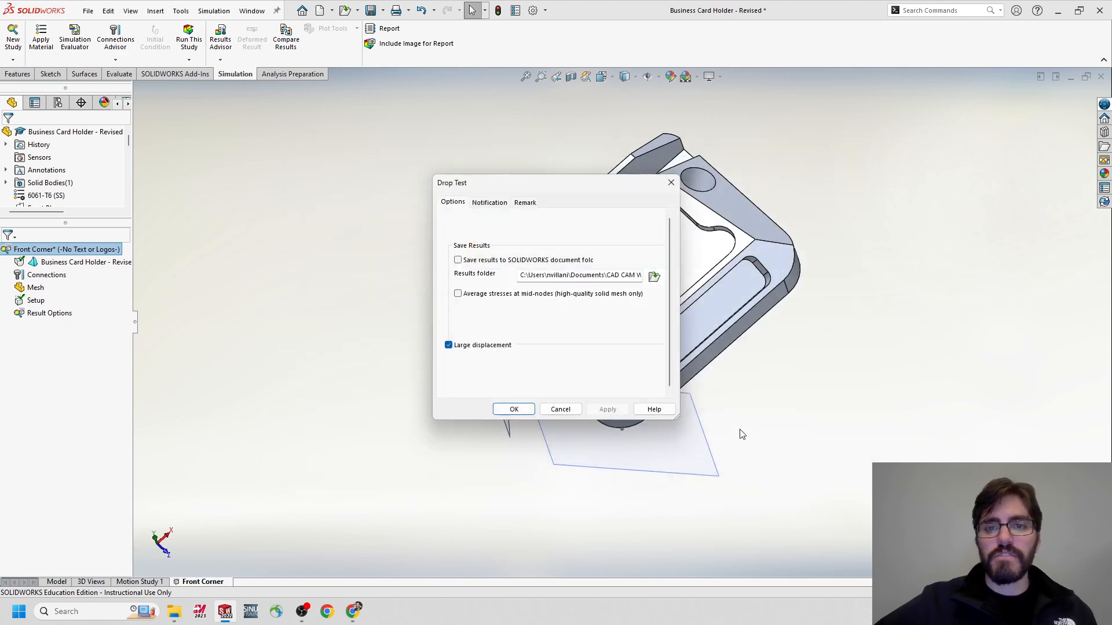
pyautogui.click(519, 410)
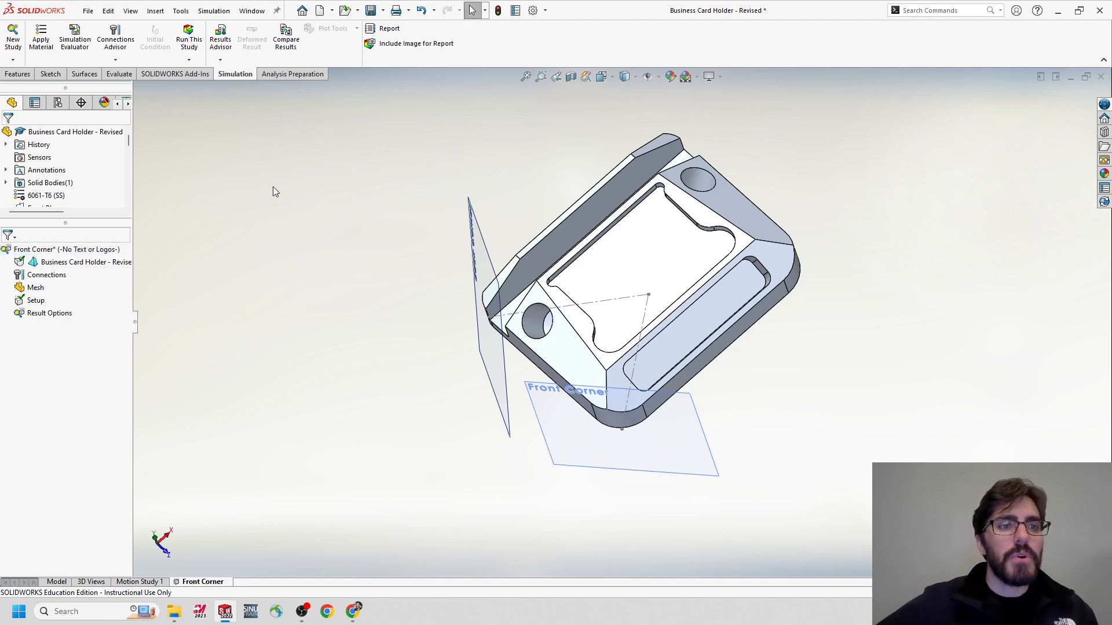
# - Mesh the part at the default density with blended curvature-based mesh parameters and high mesh quality
pyautogui.rightClick(33, 288)
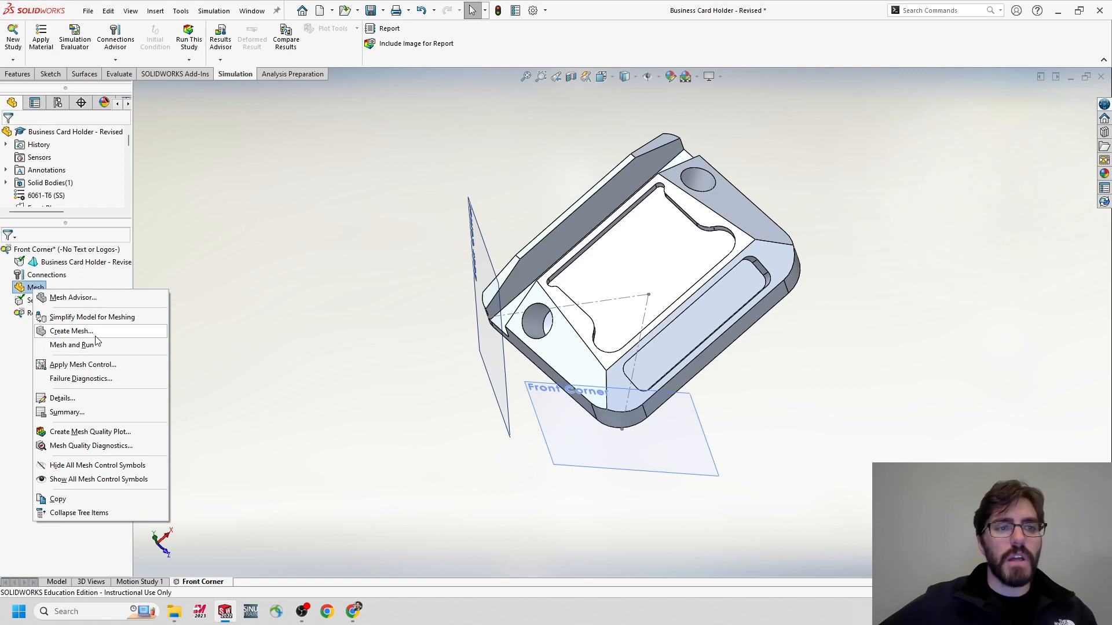
pyautogui.click(81, 338)
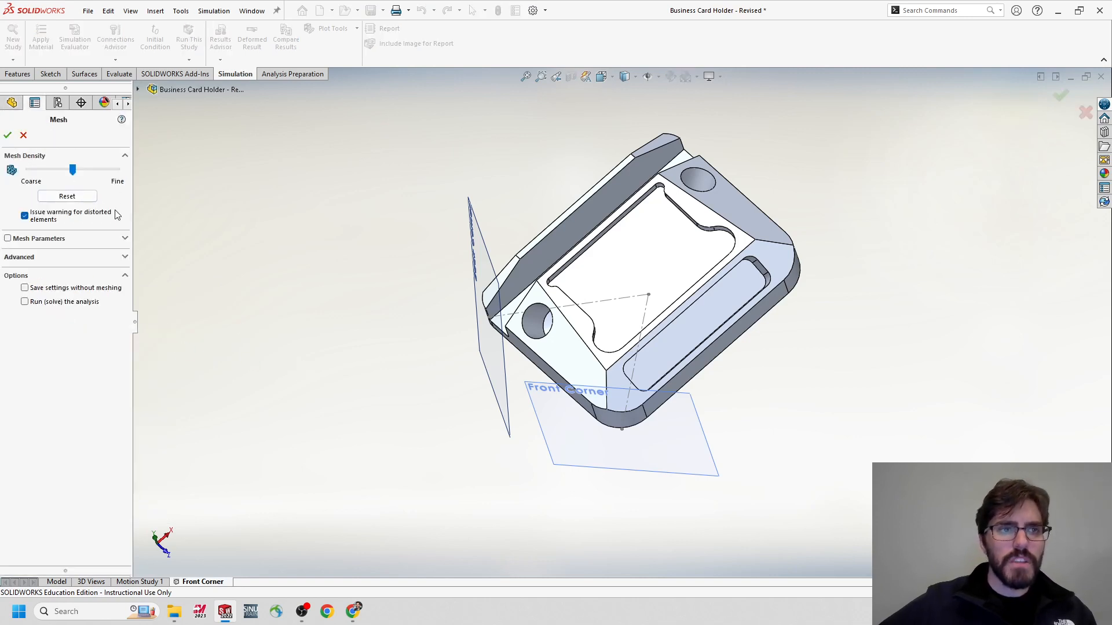
pyautogui.moveTo(72, 170)
pyautogui.mouseDown()
pyautogui.moveTo(32, 174)
pyautogui.moveTo(125, 175)
pyautogui.moveTo(91, 169)
pyautogui.mouseUp()
pyautogui.click(75, 198)
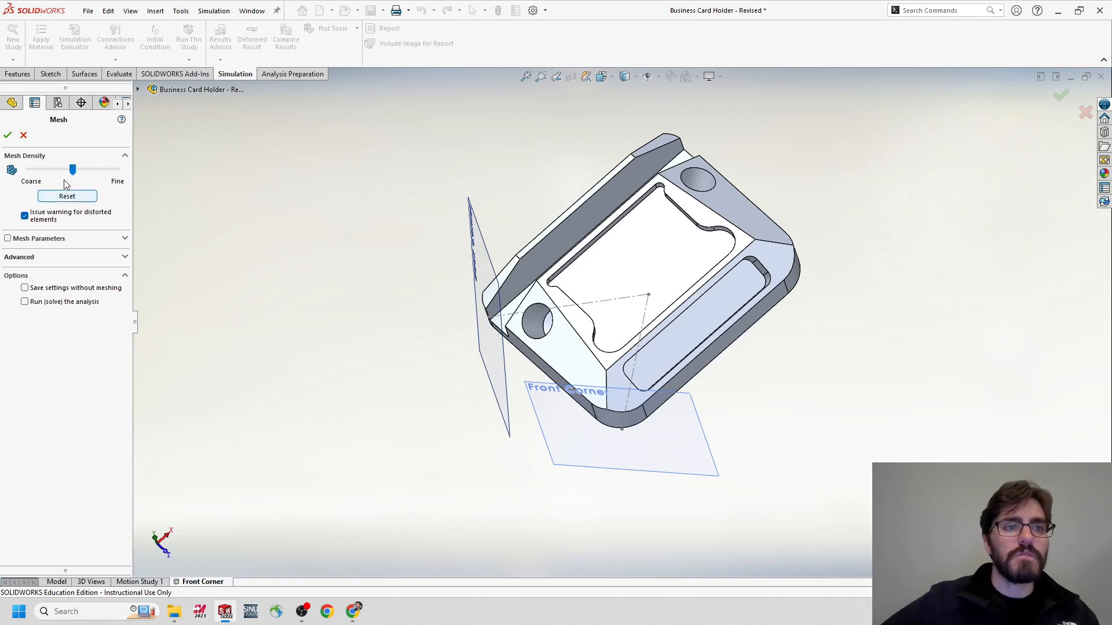
pyautogui.click(48, 241)
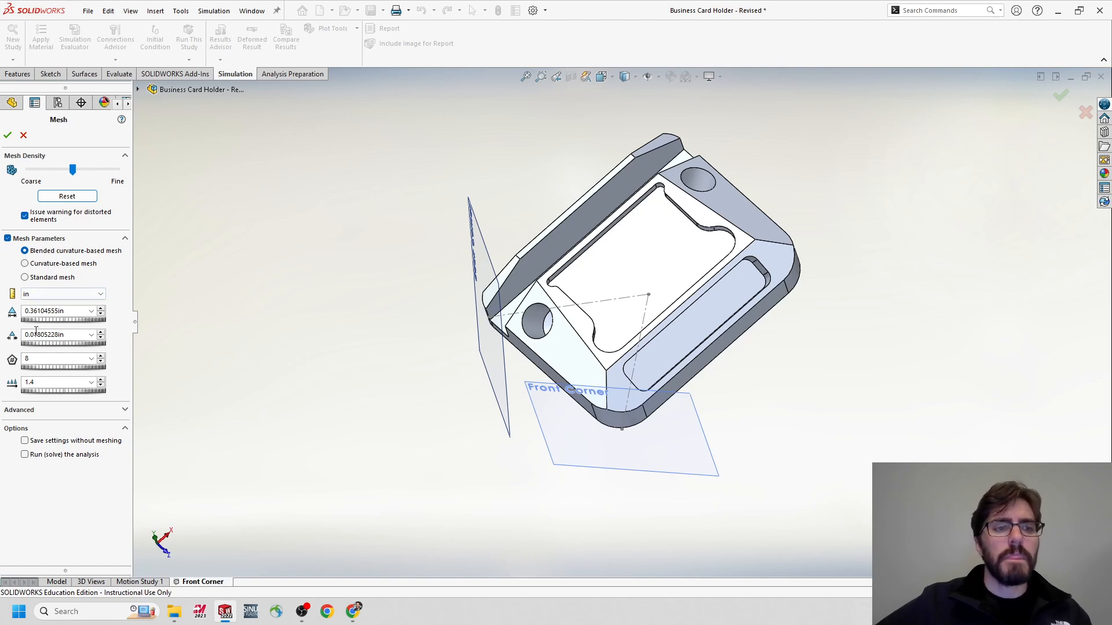
pyautogui.click(51, 410)
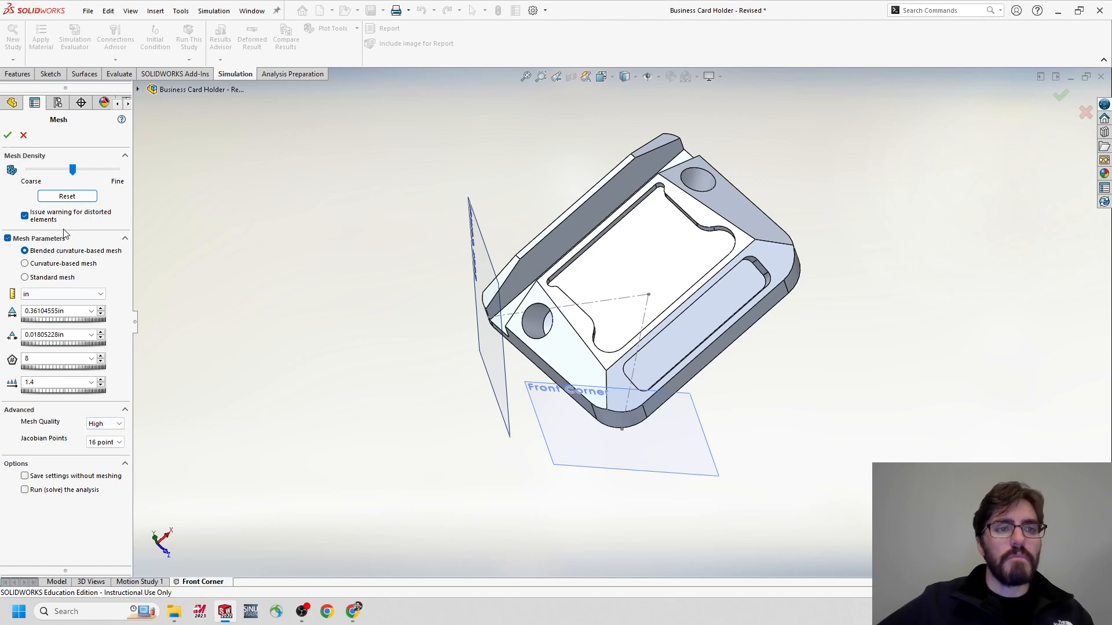
pyautogui.click(8, 137)
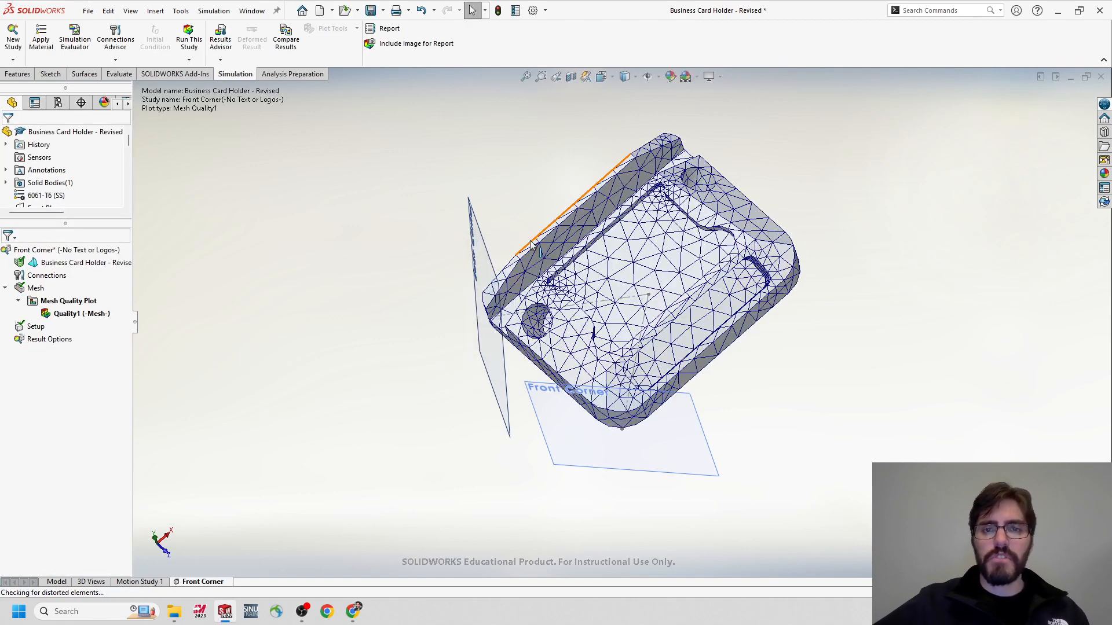
# - Examine the generated mesh from several angles, including the holes, pocket edges and rounded corners
pyautogui.moveTo(666, 272); pyautogui.dragTo(640, 298, button='middle')
pyautogui.scroll(-2, 640, 281)
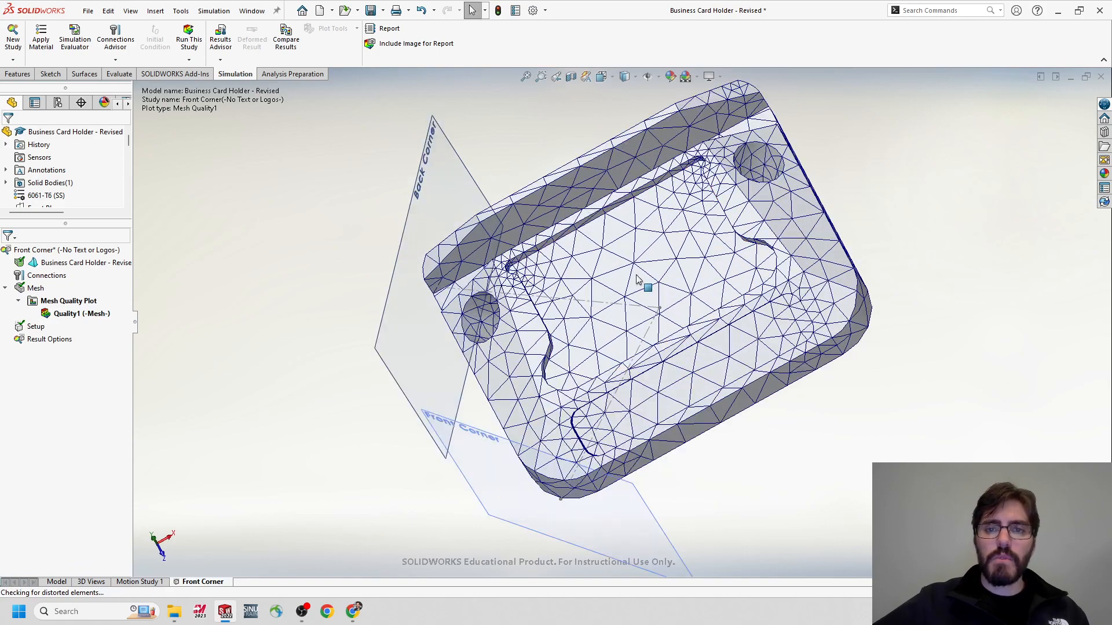
pyautogui.scroll(3, 620, 333)
pyautogui.scroll(-2, 619, 335)
pyautogui.scroll(-3, 619, 334)
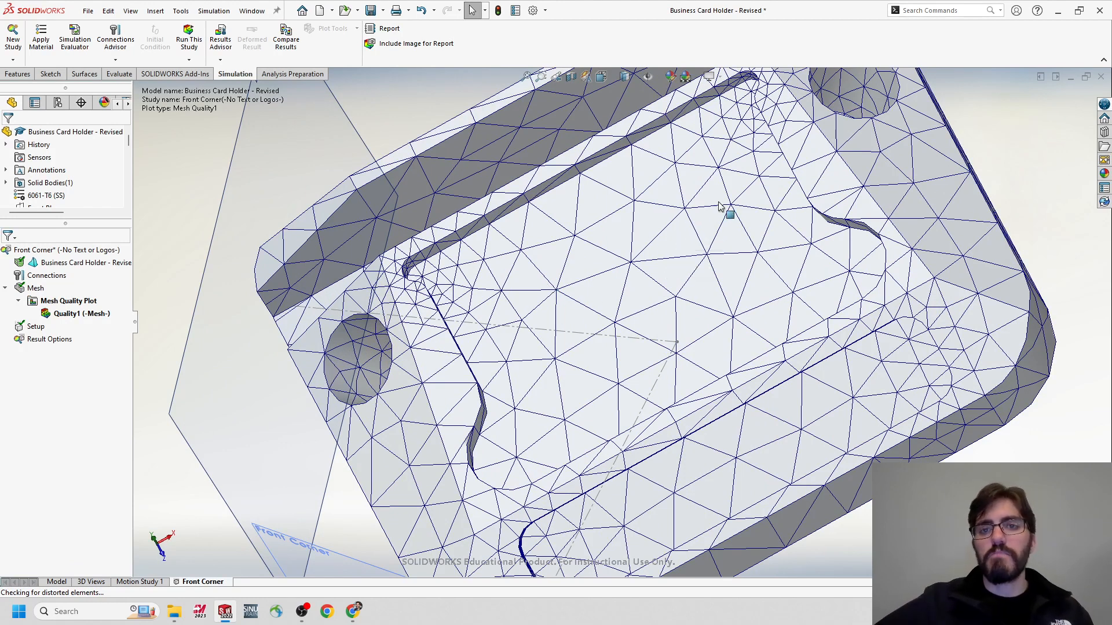
pyautogui.press('f')
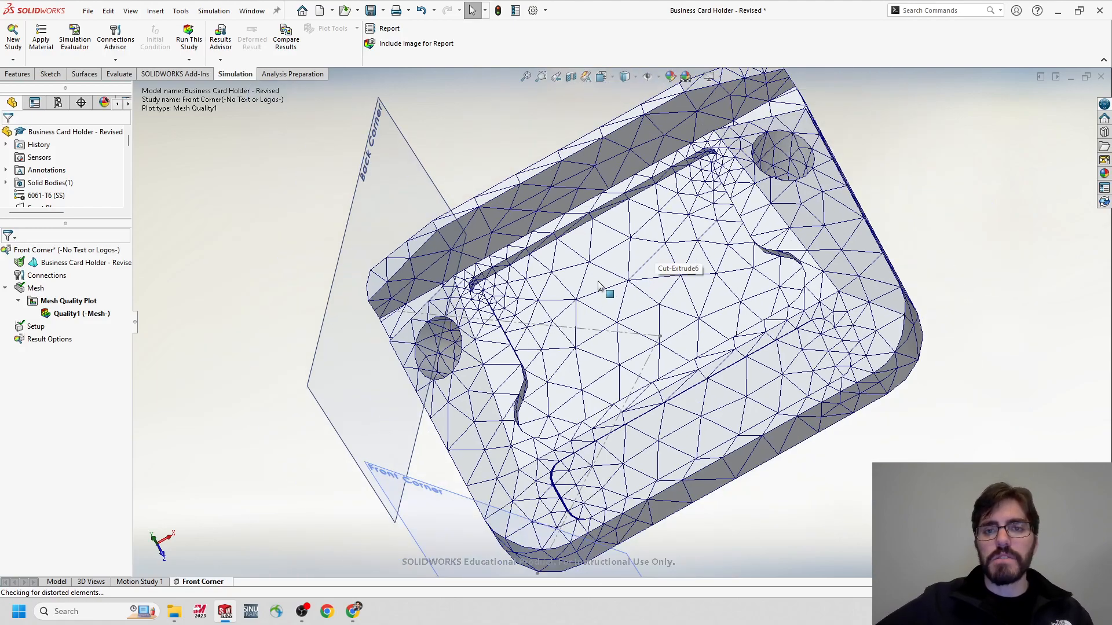
pyautogui.moveTo(608, 291); pyautogui.dragTo(446, 306, button='middle')
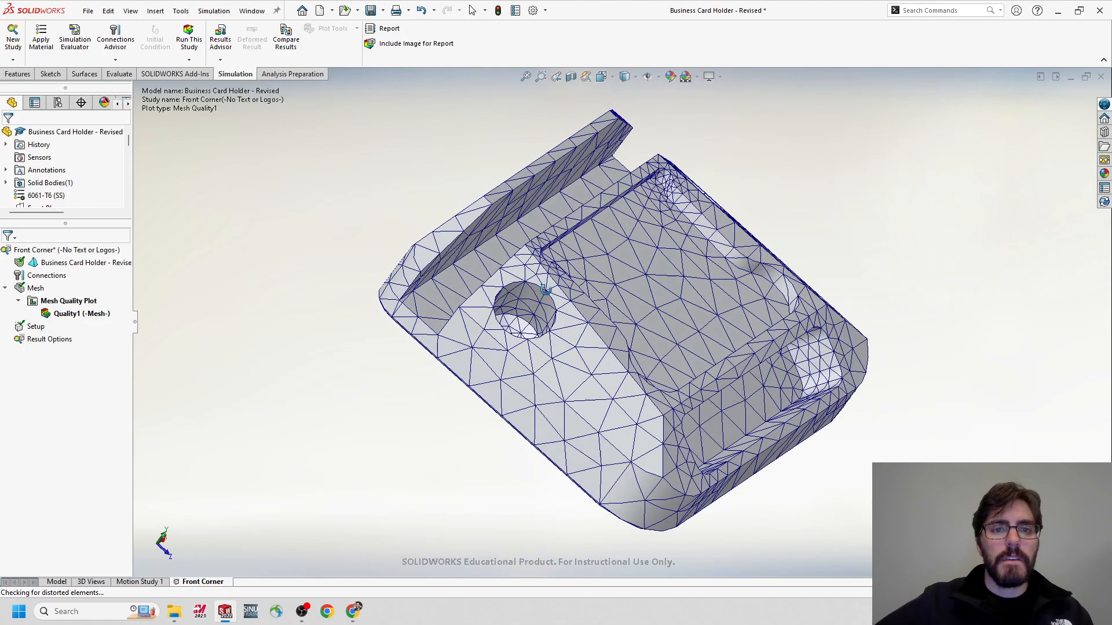
pyautogui.moveTo(398, 203); pyautogui.dragTo(332, 187, button='middle')
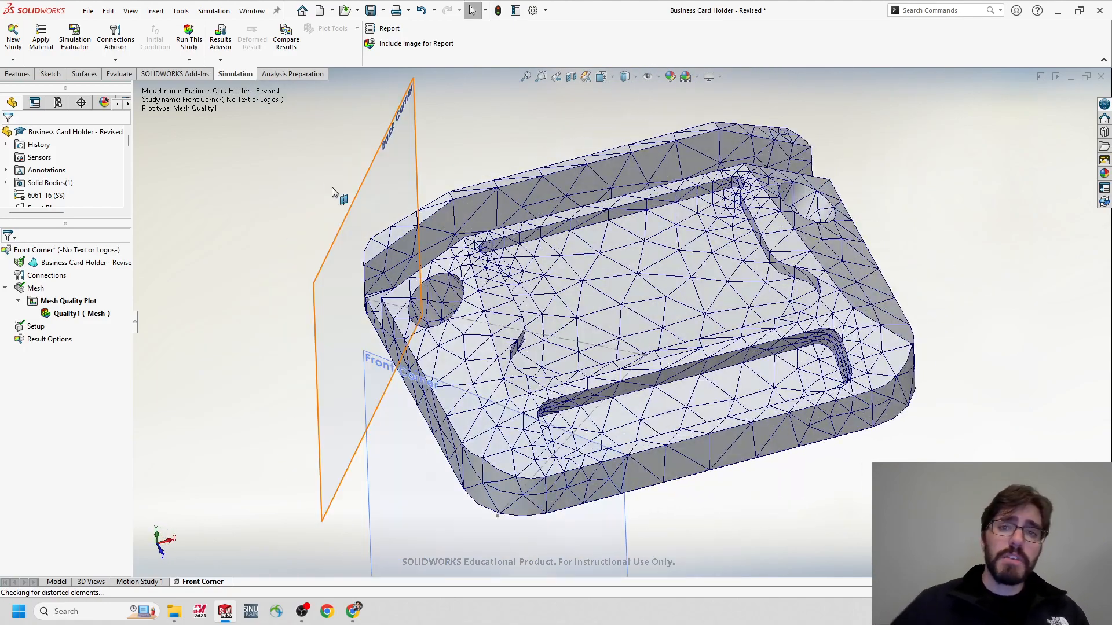
pyautogui.rightClick(38, 293)
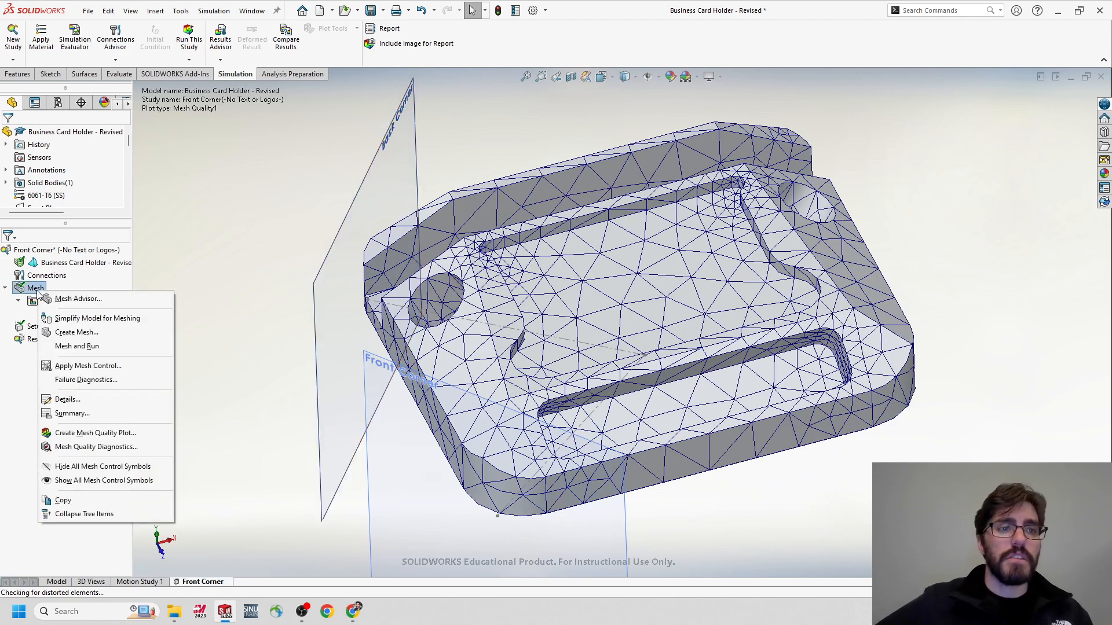
pyautogui.click(259, 152)
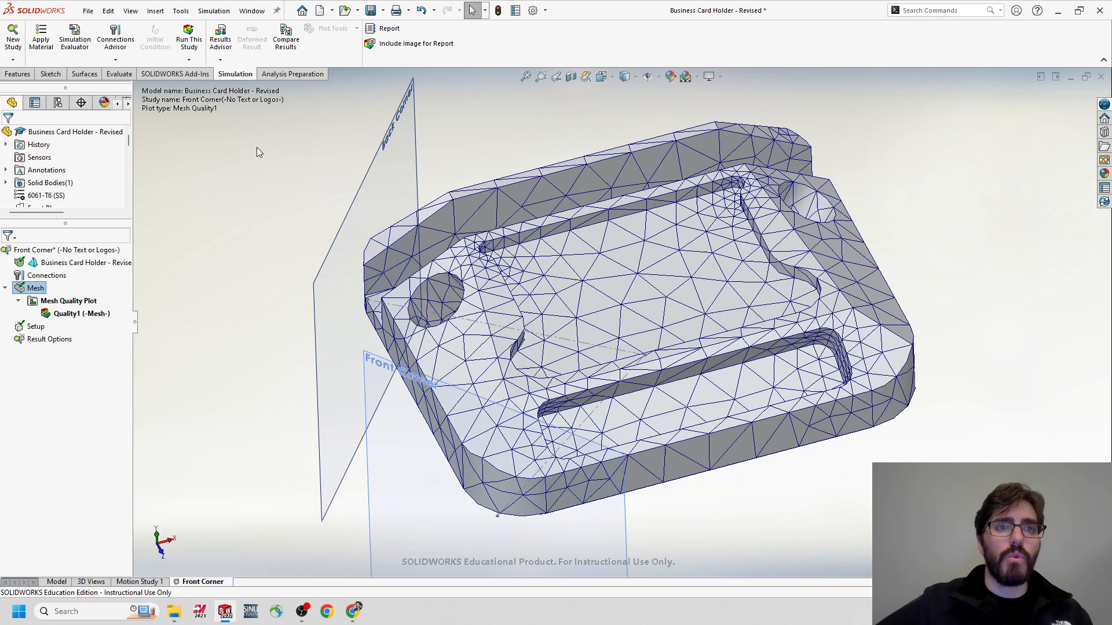
# - Run the Front Corner study and open its Front Corner Drop Test results folder in File Explorer
pyautogui.click(189, 44)
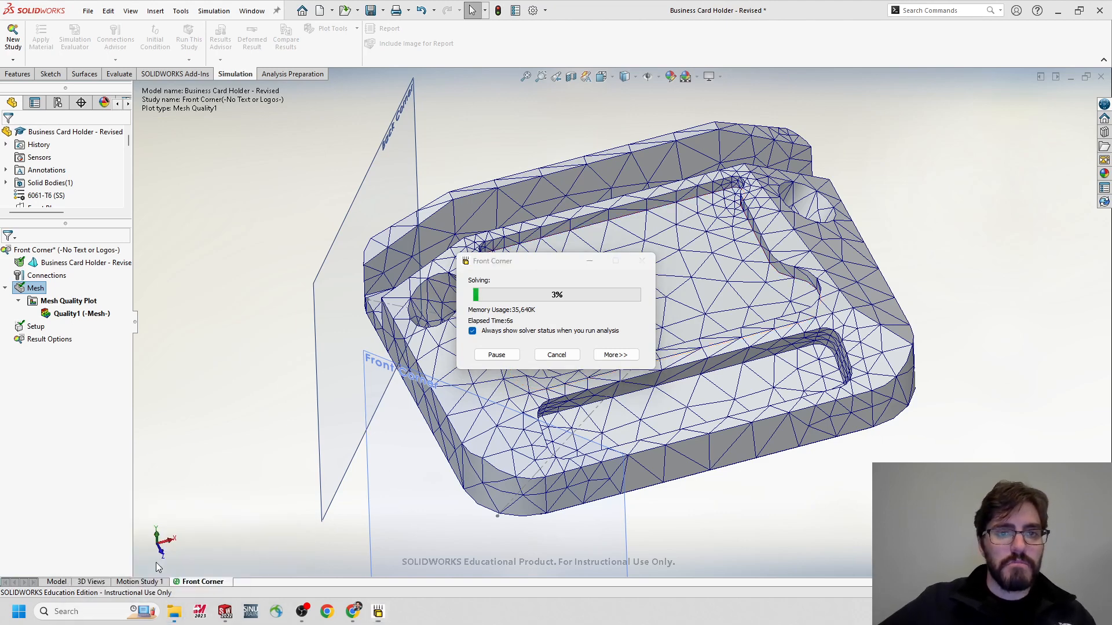
pyautogui.click(174, 612)
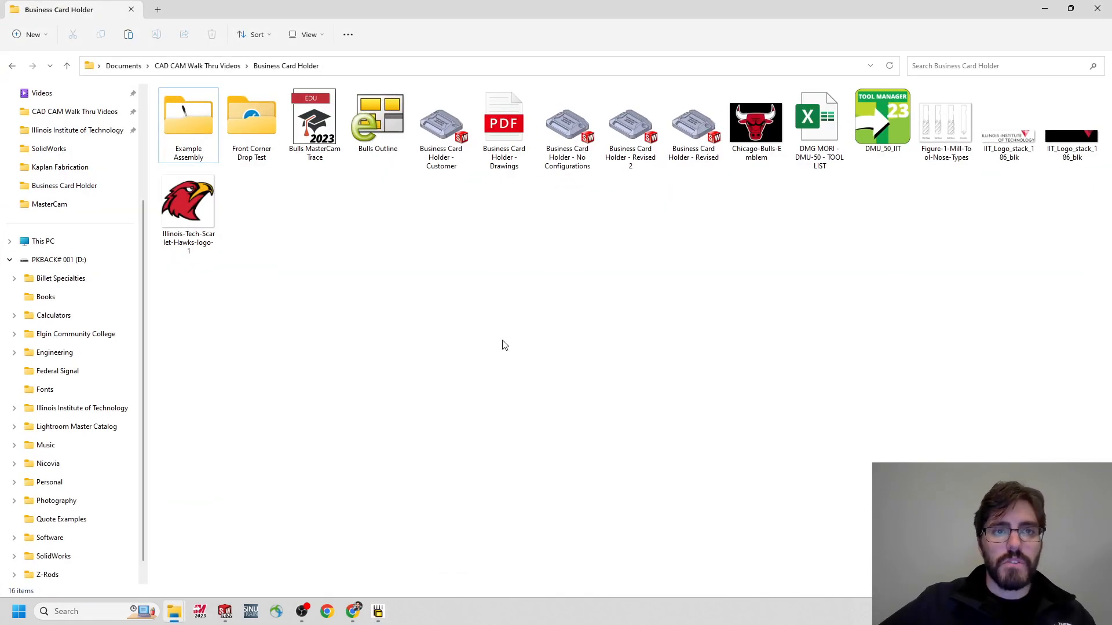
pyautogui.click(267, 134)
pyautogui.doubleClick(266, 134)
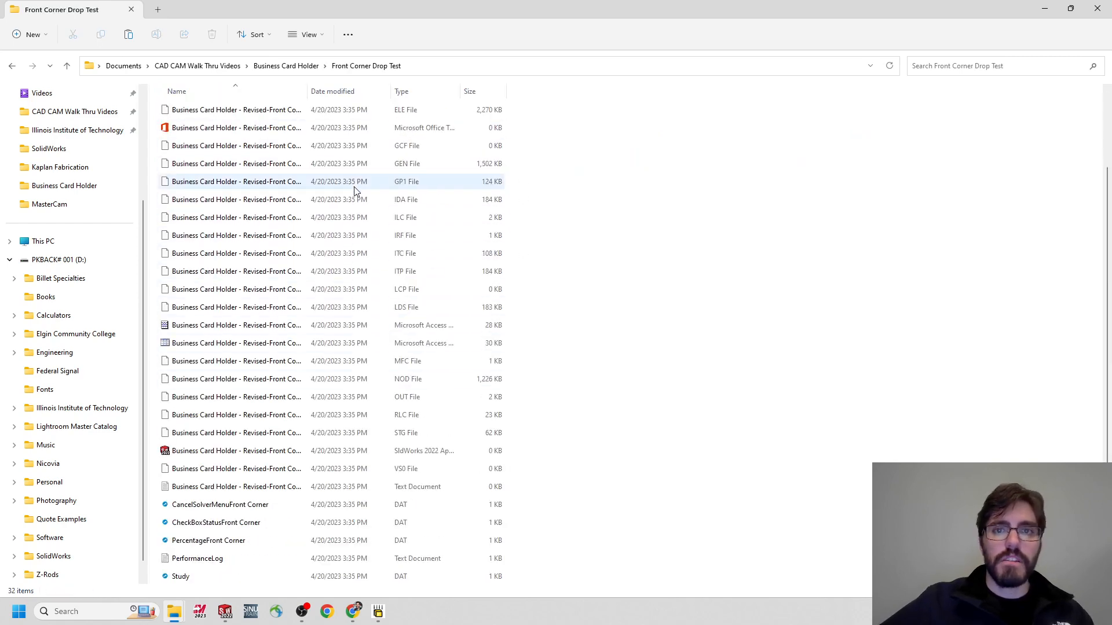
# - Examine the files the solver writes to the Front Corner Drop Test folder and return to SOLIDWORKS
pyautogui.scroll(2, 359, 197)
pyautogui.scroll(-2, 359, 197)
pyautogui.scroll(2, 359, 197)
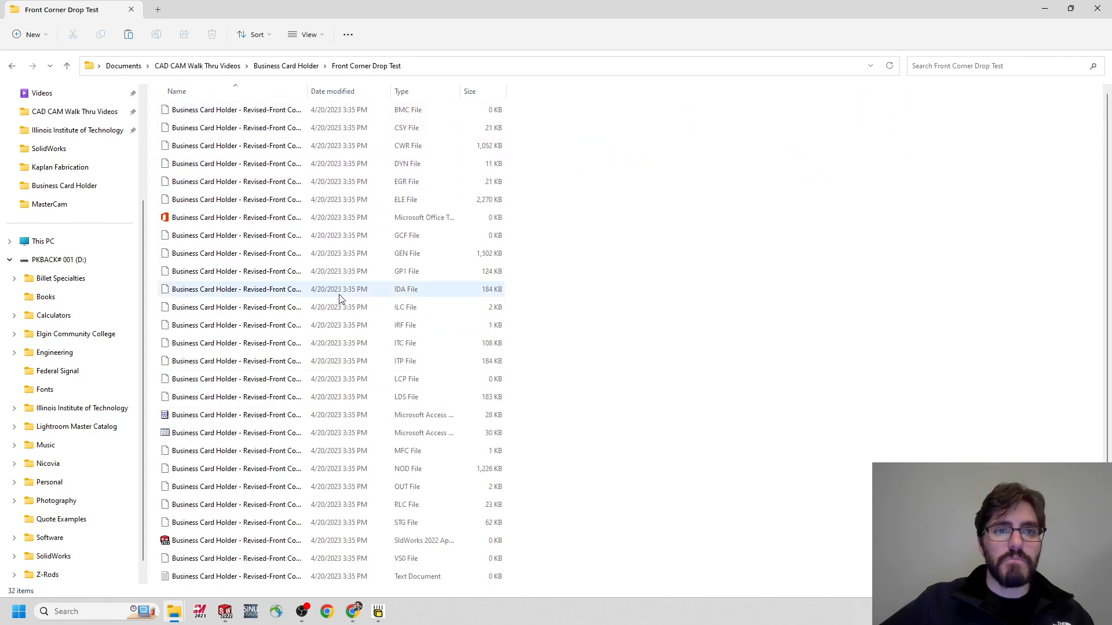
pyautogui.scroll(-2, 340, 298)
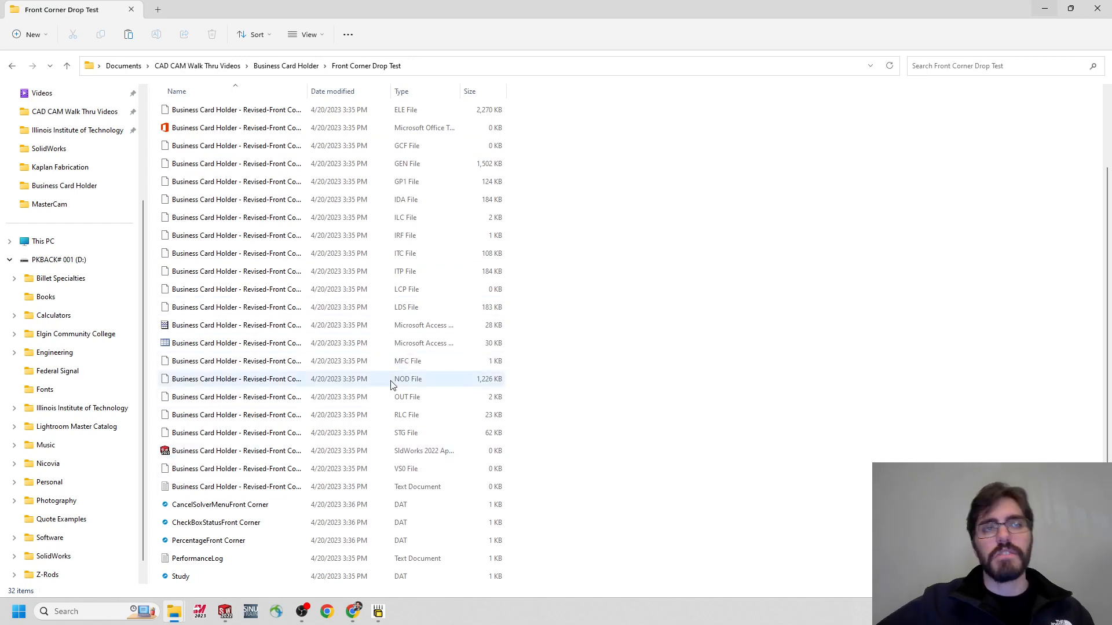
pyautogui.click(1045, 9)
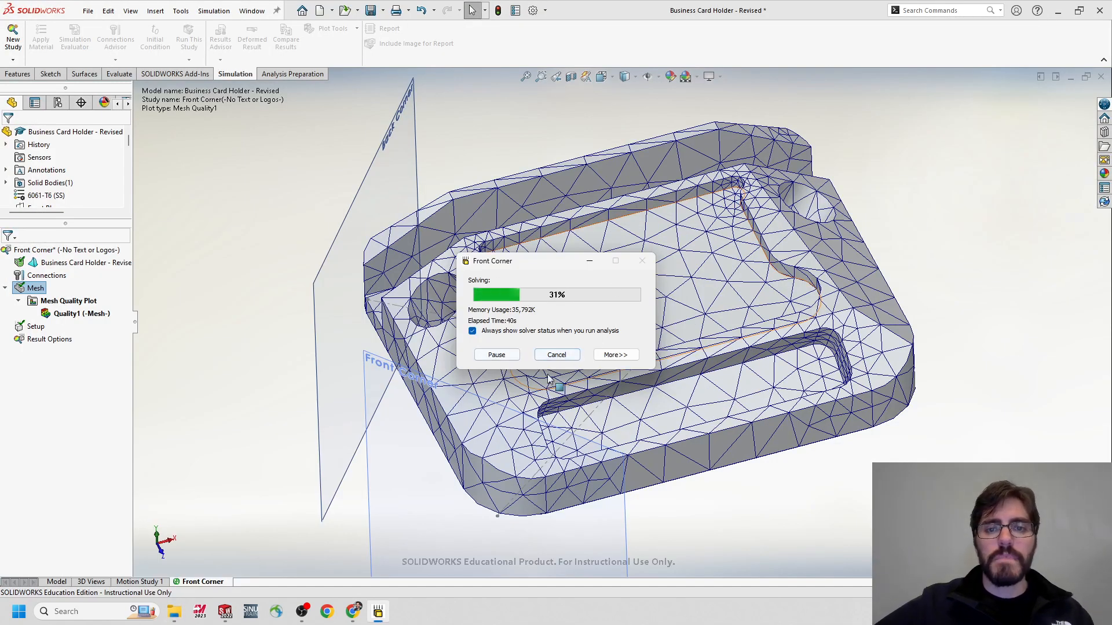
pyautogui.click(173, 613)
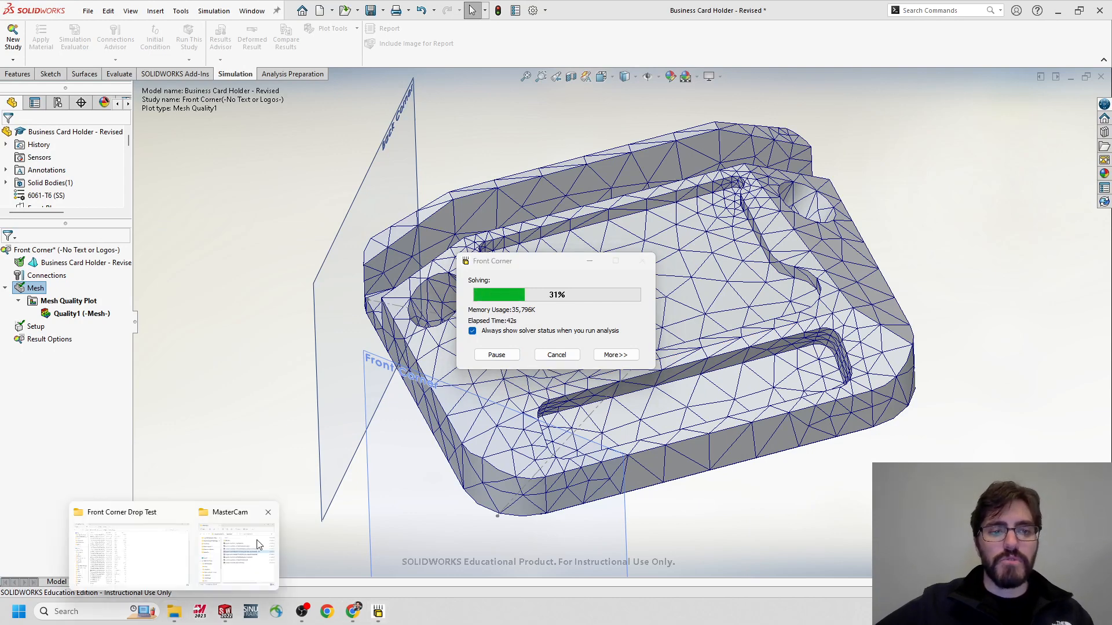
pyautogui.click(149, 563)
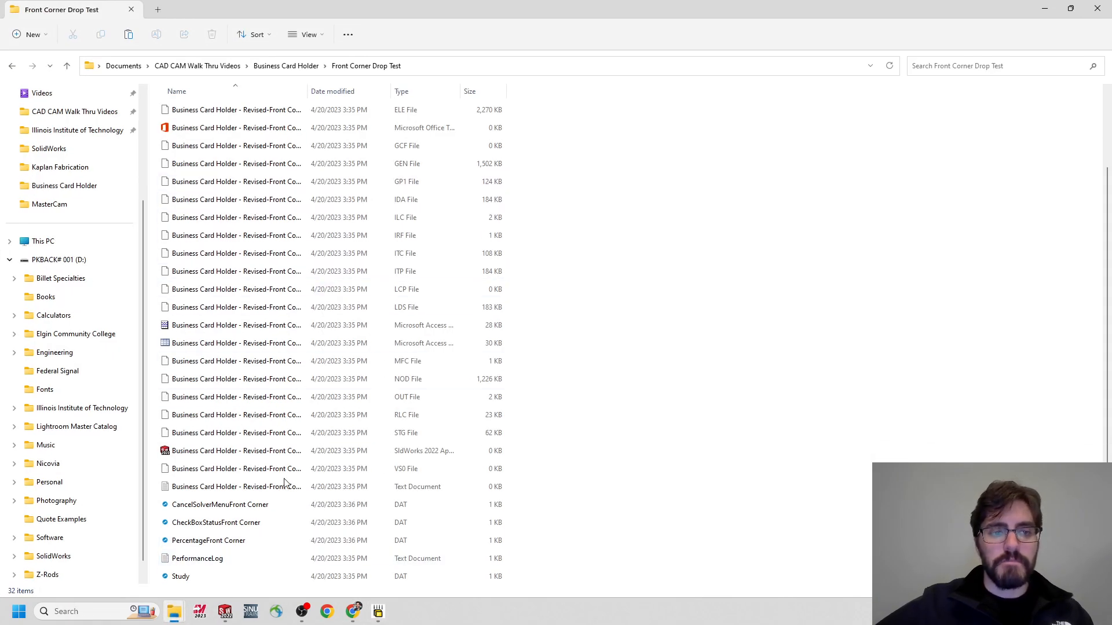
pyautogui.scroll(2, 272, 325)
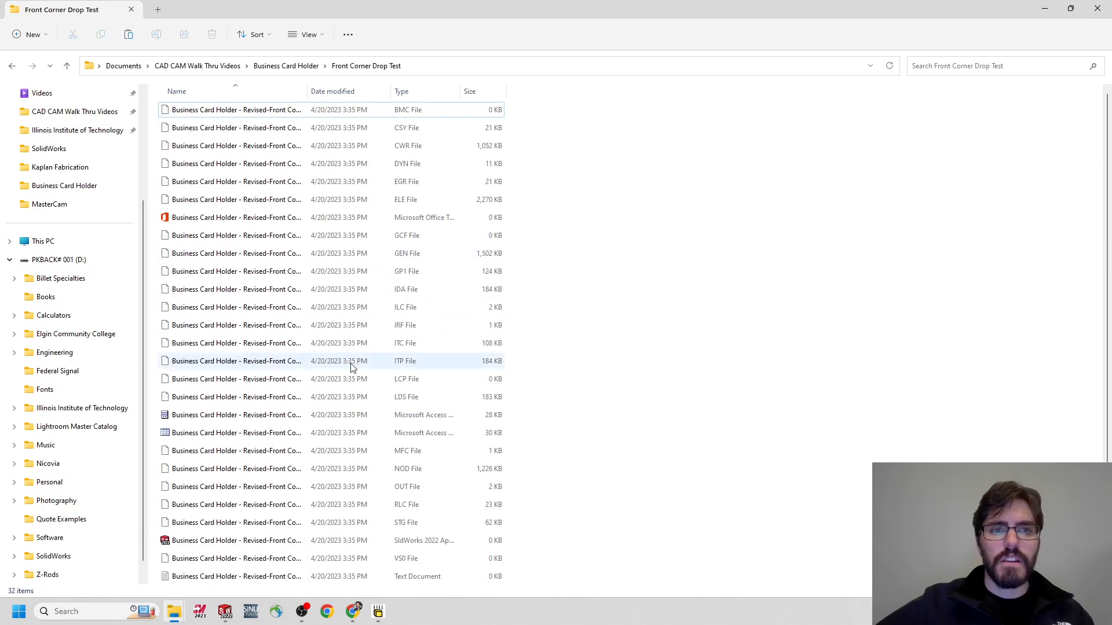
pyautogui.click(1040, 14)
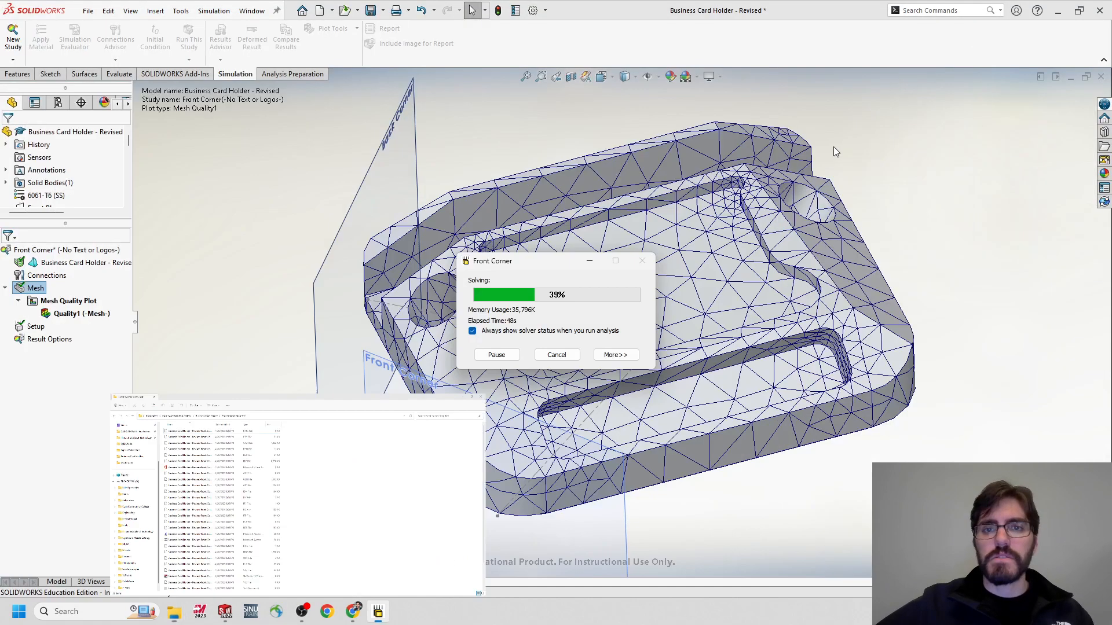
# - Expand the solver status details and reposition the progress window while the Front Corner study solves
pyautogui.click(615, 355)
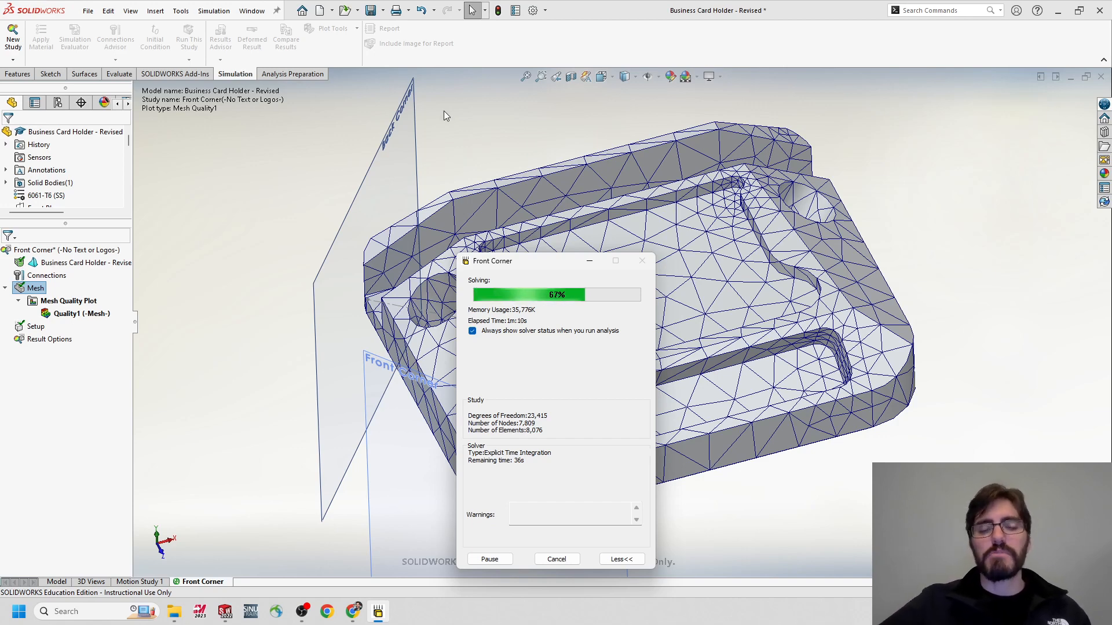
pyautogui.moveTo(525, 264); pyautogui.dragTo(559, 147)
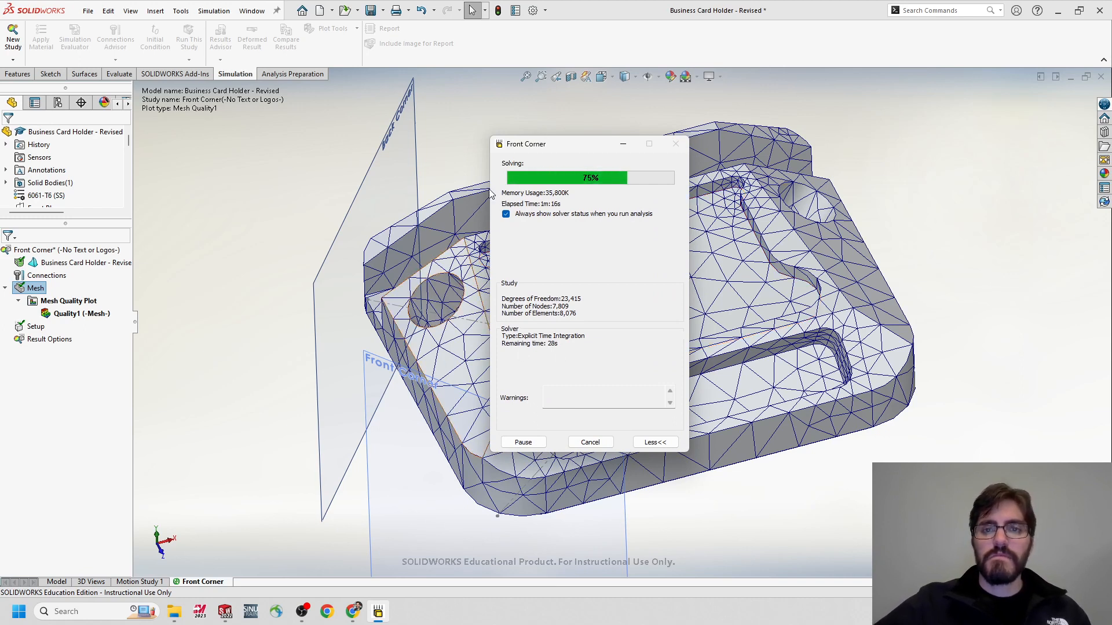
pyautogui.moveTo(553, 154); pyautogui.dragTo(543, 152)
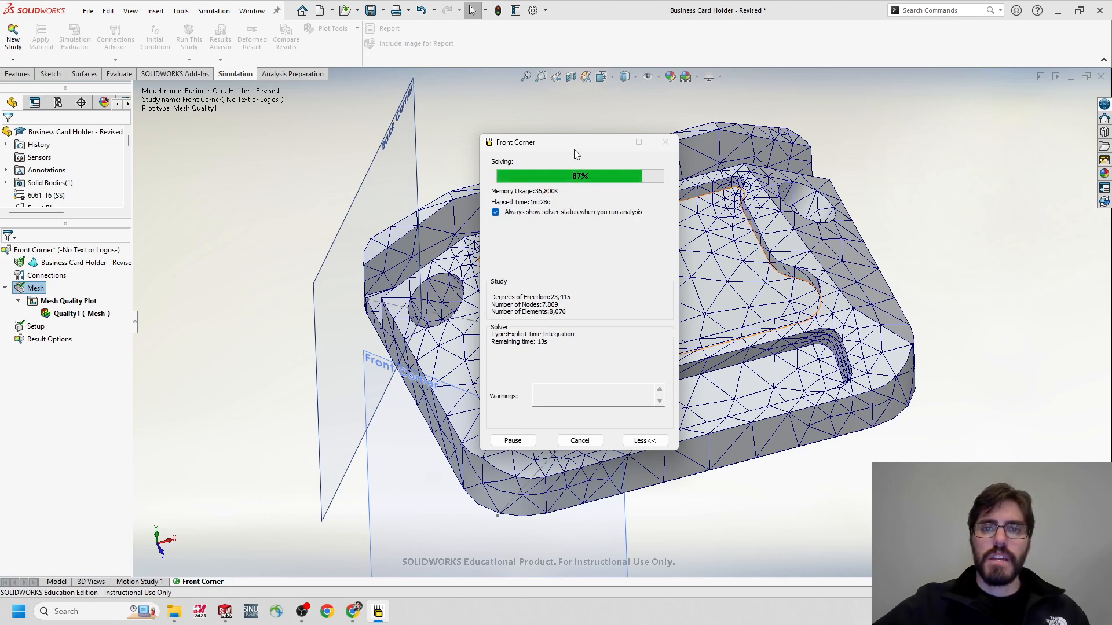
pyautogui.moveTo(568, 146); pyautogui.dragTo(575, 142)
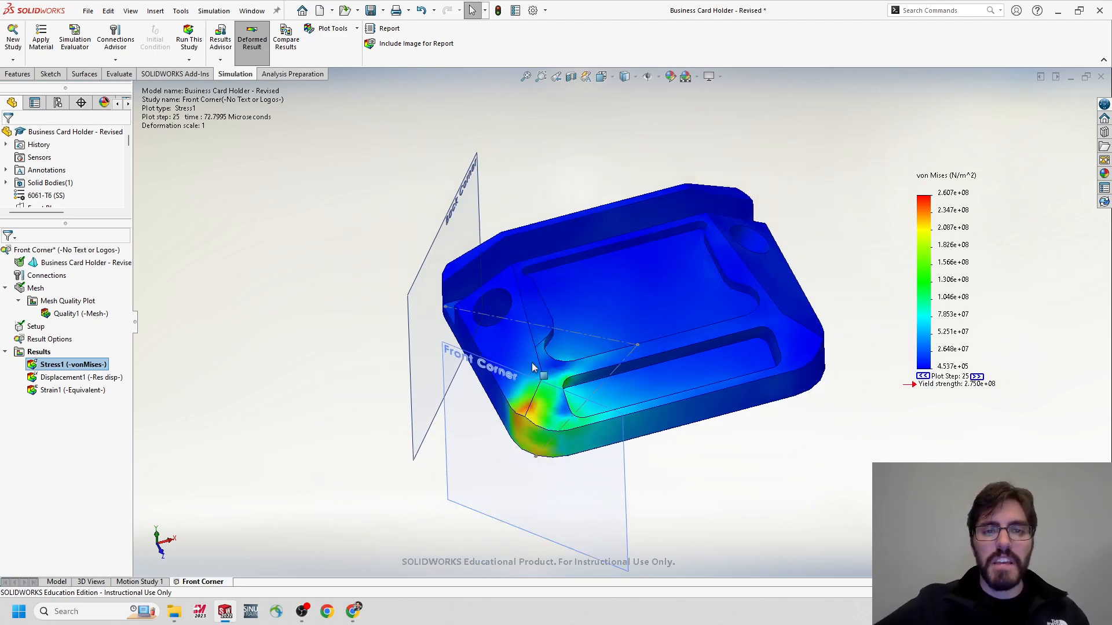
# - Edit the definition of the von Mises stress plot and set its units to N/mm^2 (MPa)
pyautogui.scroll(3, 534, 157)
pyautogui.moveTo(573, 346); pyautogui.dragTo(520, 341, button='middle')
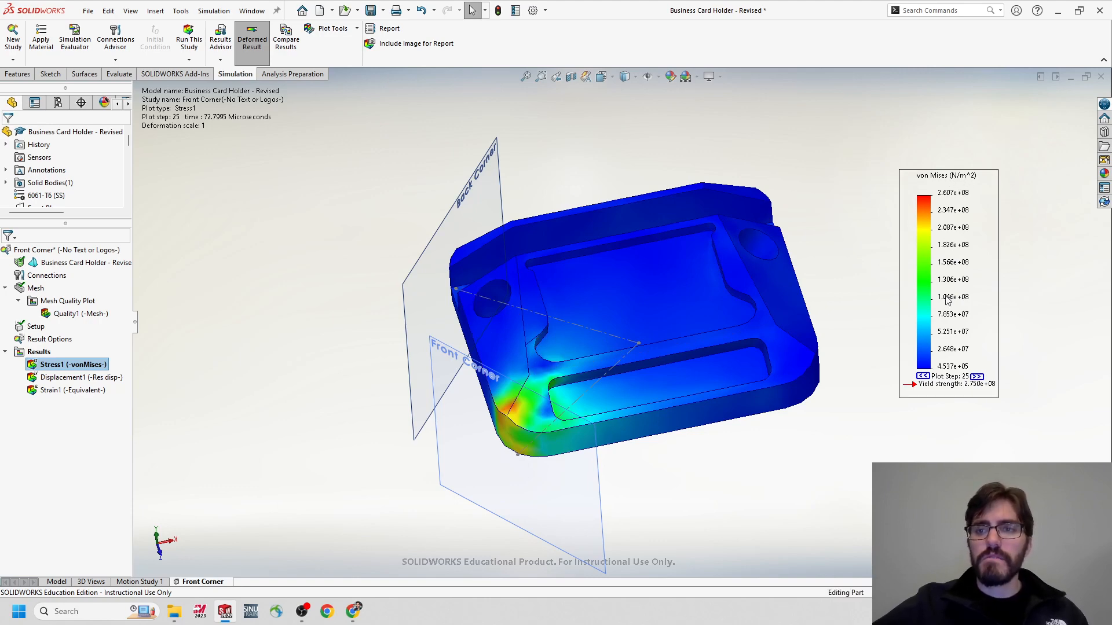
pyautogui.rightClick(952, 187)
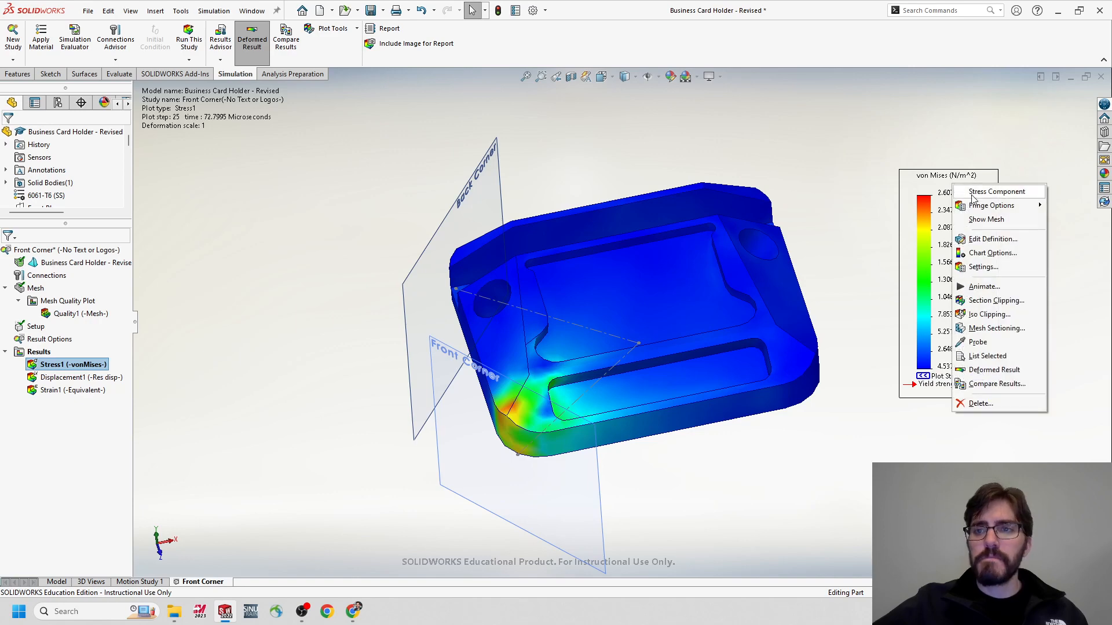
pyautogui.click(1000, 246)
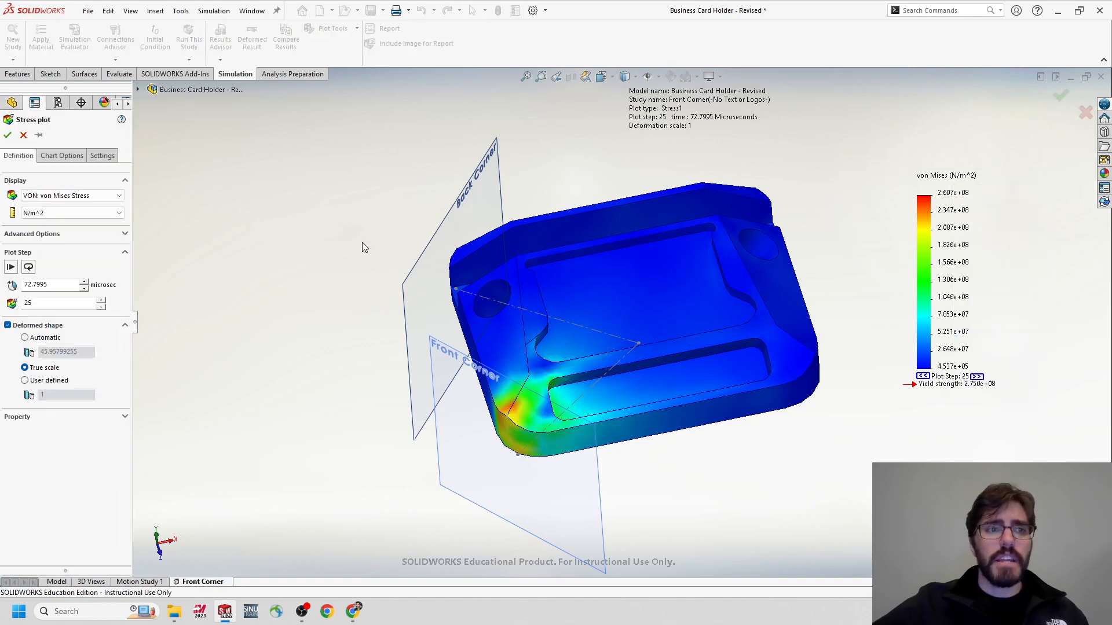
pyautogui.click(52, 214)
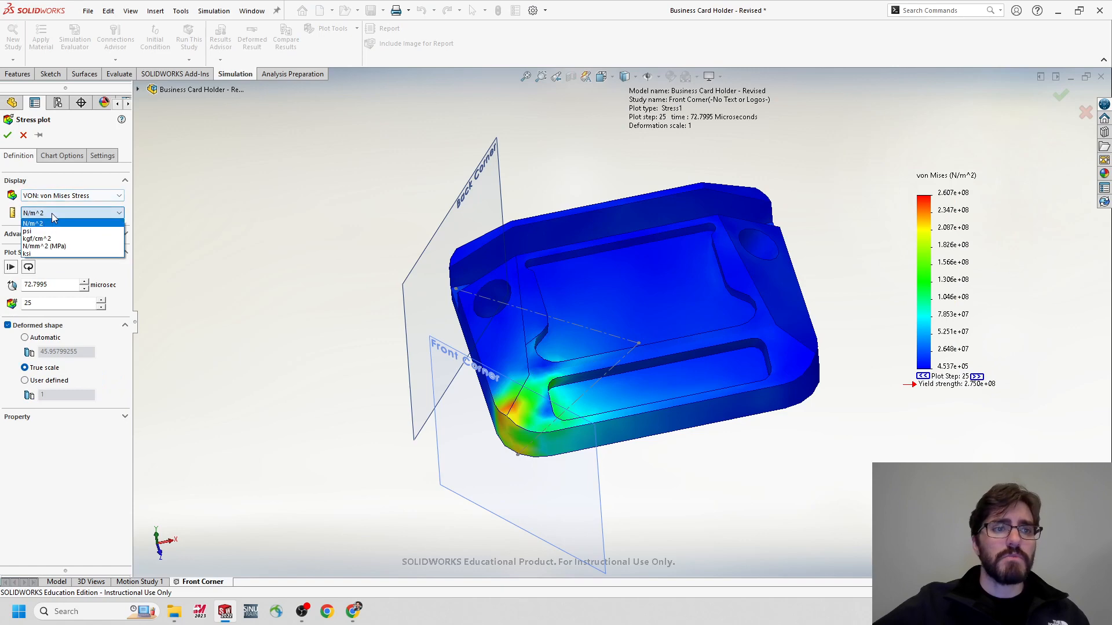
pyautogui.click(68, 252)
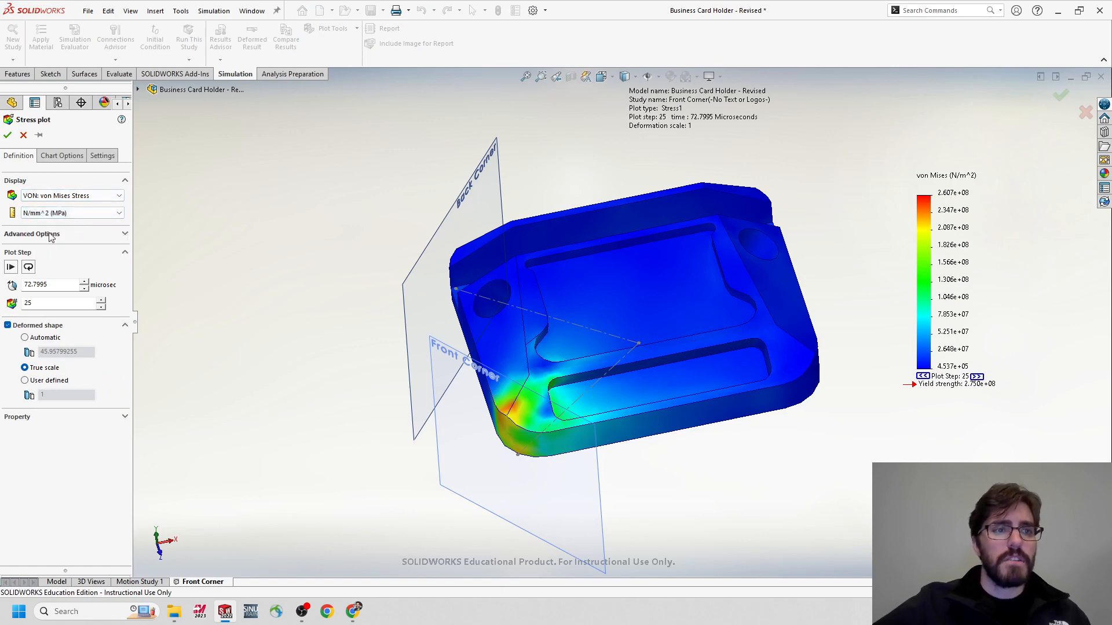
# - Set the number format of the stress plot's legend to general in the chart options
pyautogui.click(62, 157)
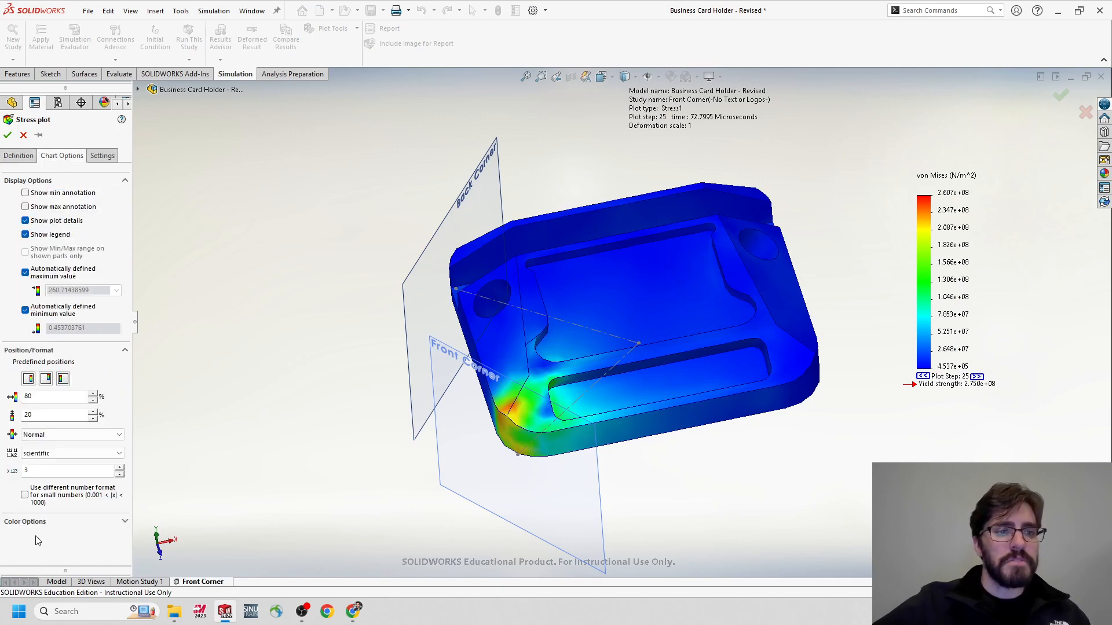
pyautogui.click(60, 453)
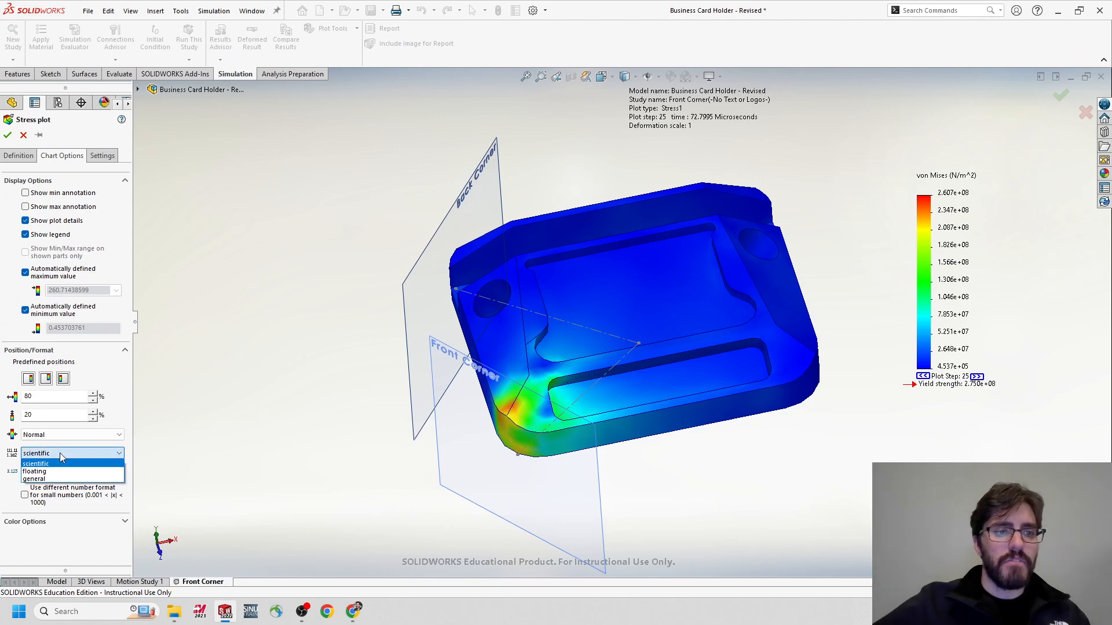
pyautogui.click(38, 480)
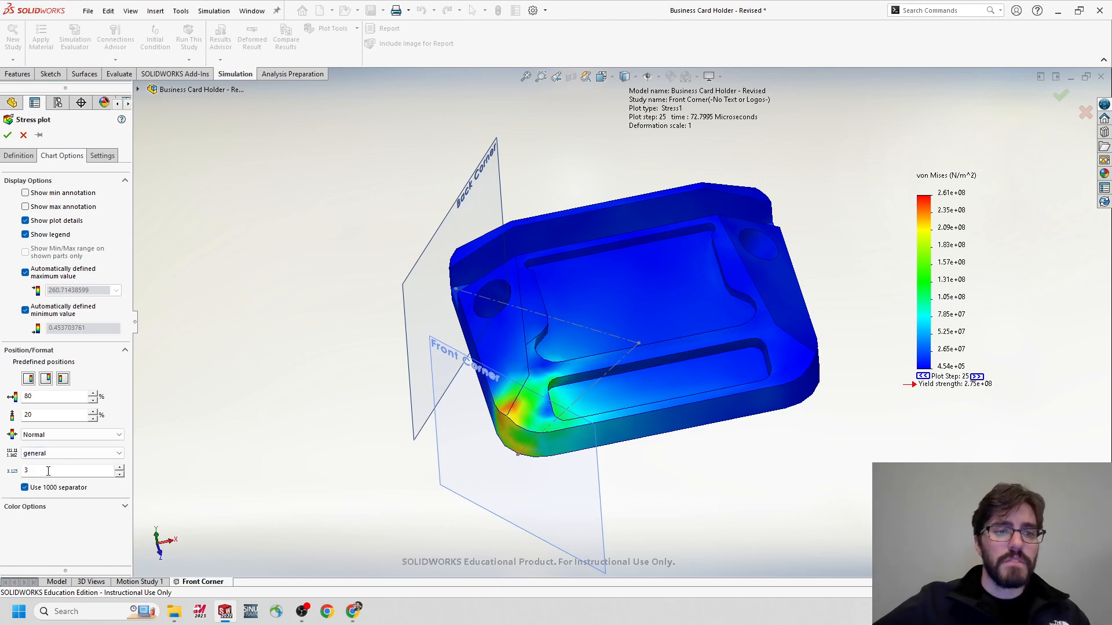
# - Show the maximum annotation on the von Mises stress plot and inspect where it sits near the front corner
pyautogui.click(26, 206)
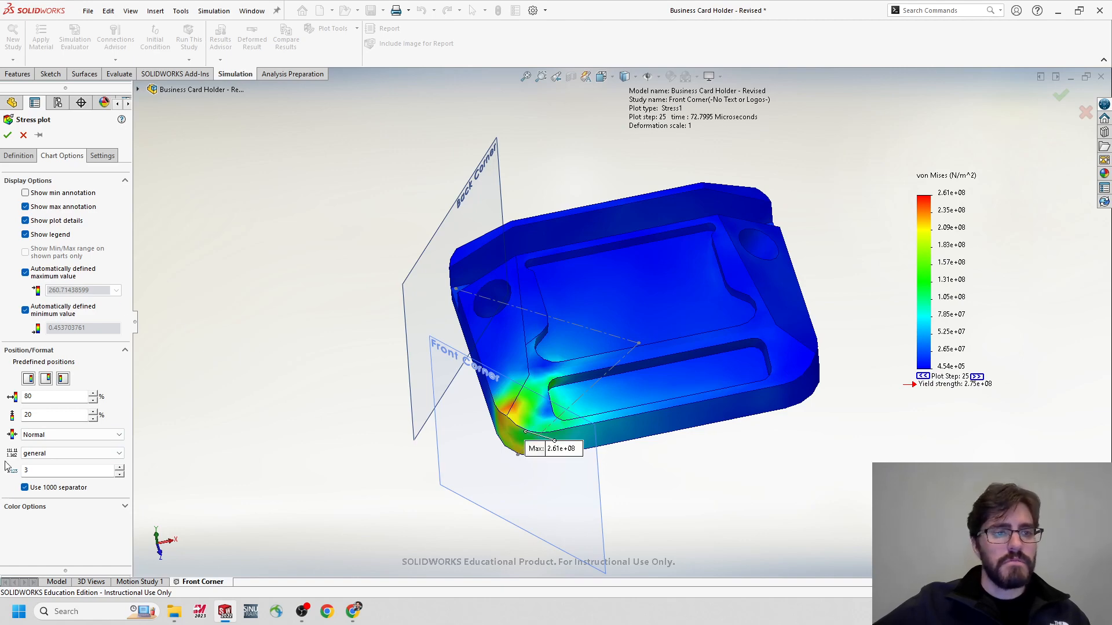
pyautogui.click(9, 137)
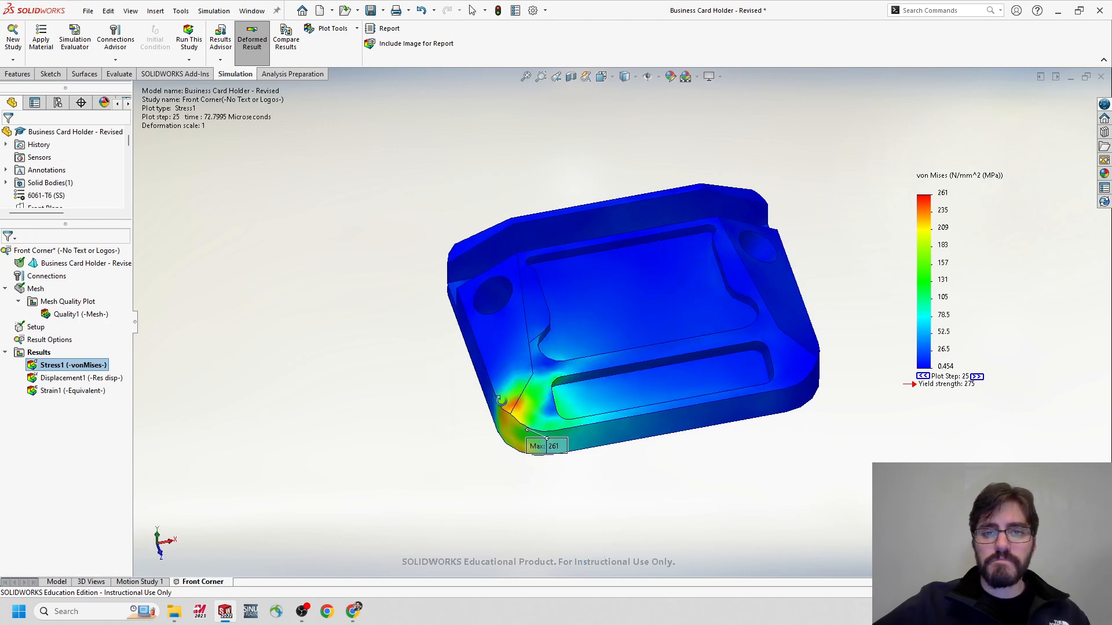
pyautogui.moveTo(501, 401); pyautogui.dragTo(539, 405, button='middle')
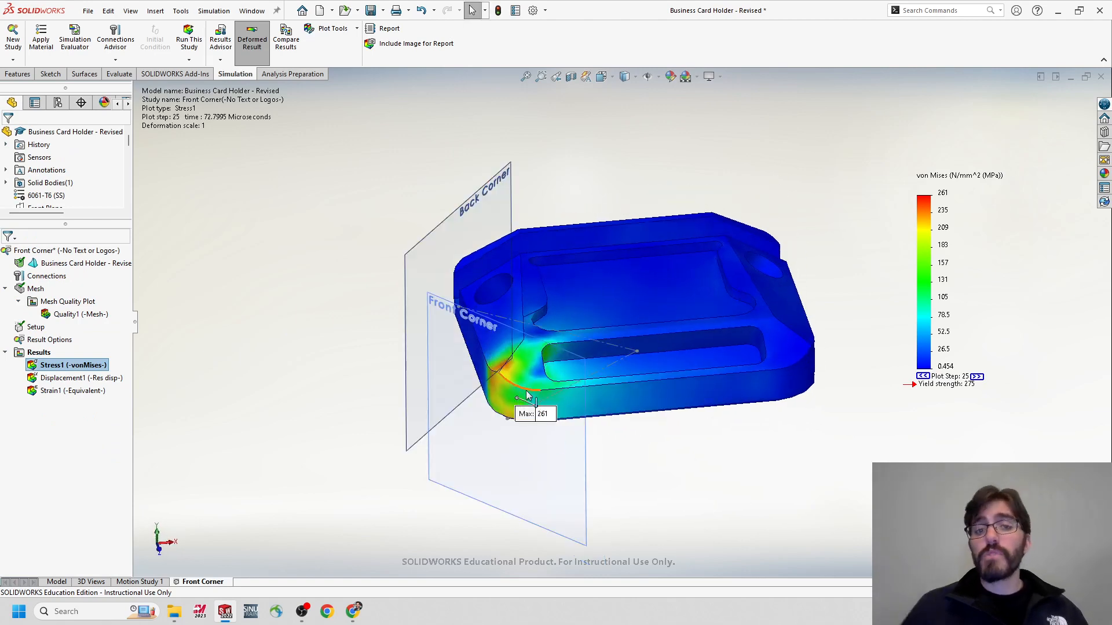
pyautogui.moveTo(527, 395)
pyautogui.mouseDown(button='middle')
pyautogui.moveTo(506, 403)
pyautogui.moveTo(550, 412)
pyautogui.moveTo(535, 414)
pyautogui.mouseUp(button='middle')
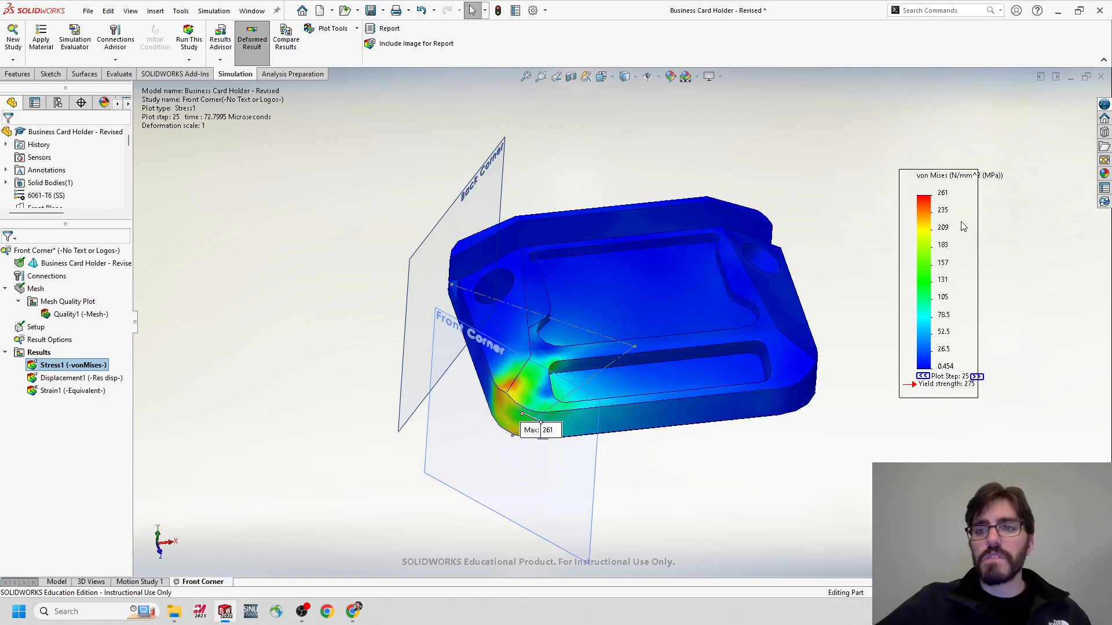
# - Set the maximum value of the stress legend to 275 MPa, matching the material's yield strength
pyautogui.doubleClick(944, 195)
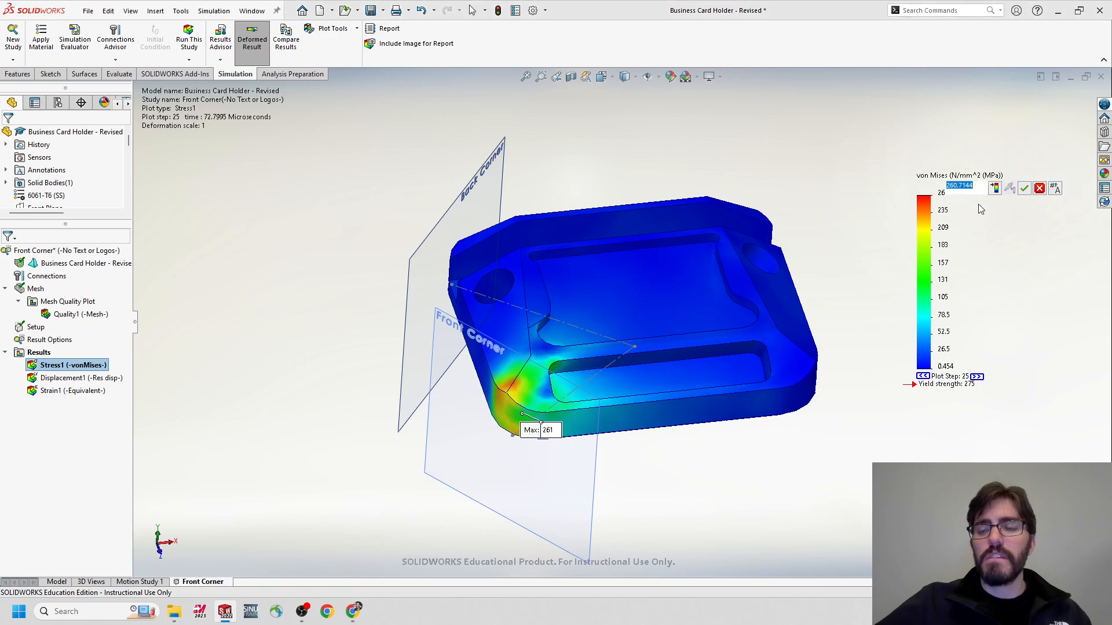
pyautogui.write('275')
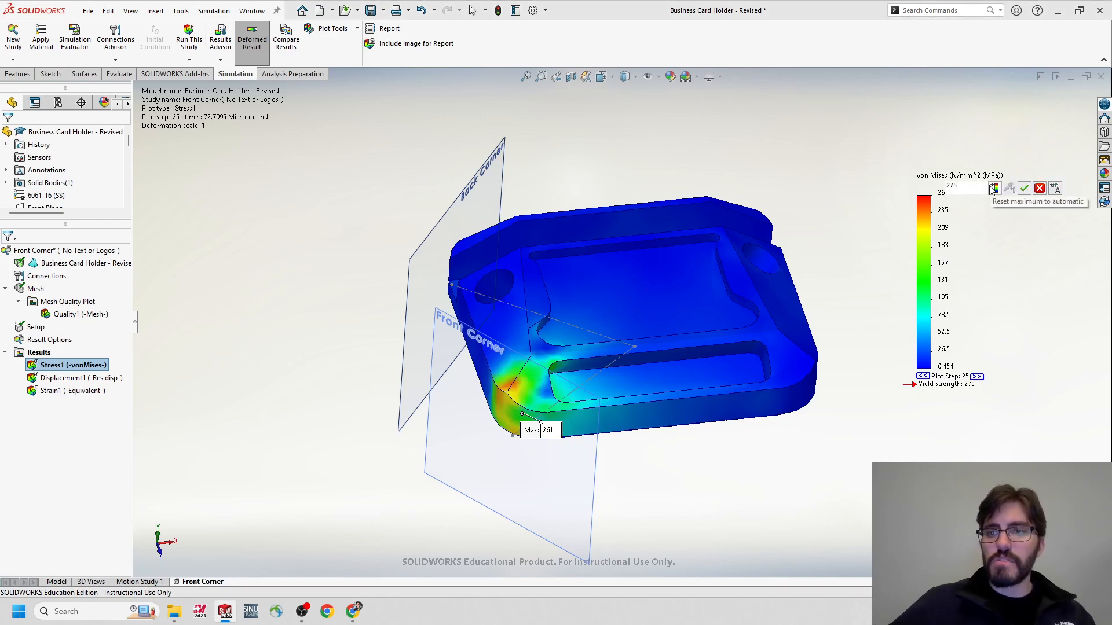
pyautogui.press('Return')
# - Examine the von Mises stress distribution around the impacted front corner and the thin notch near the back corner
pyautogui.scroll(2, 553, 400)
pyautogui.scroll(-2, 567, 391)
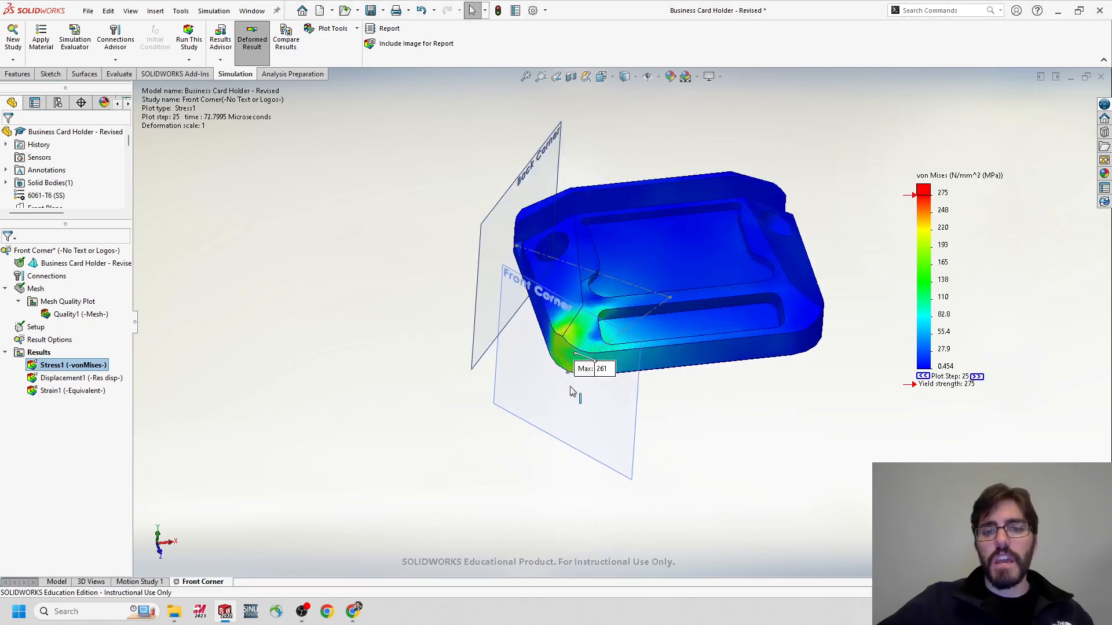
pyautogui.moveTo(622, 299); pyautogui.dragTo(591, 307, button='middle')
pyautogui.moveTo(549, 392); pyautogui.dragTo(660, 385, button='middle')
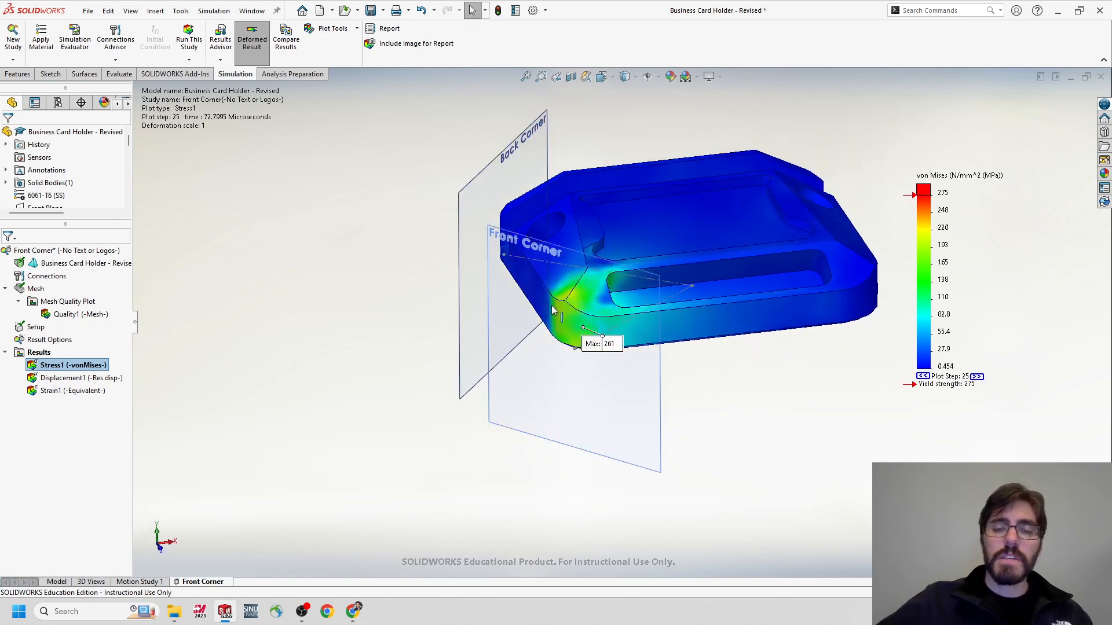
pyautogui.moveTo(606, 282); pyautogui.dragTo(576, 365, button='middle')
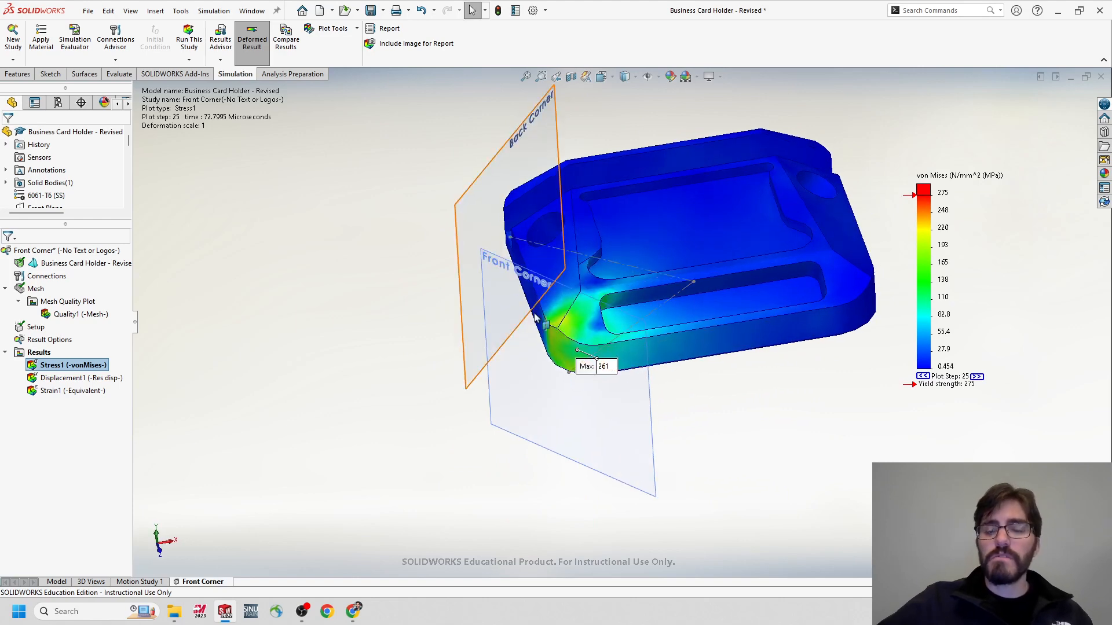
pyautogui.moveTo(558, 307); pyautogui.dragTo(589, 360, button='middle')
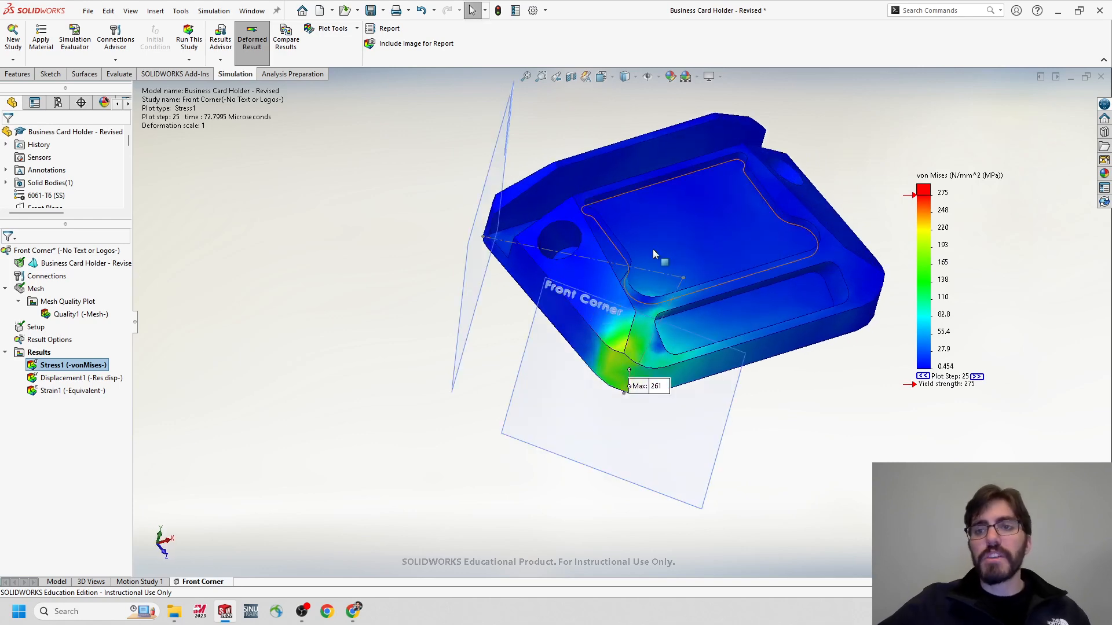
pyautogui.moveTo(557, 221); pyautogui.dragTo(529, 220, button='middle')
pyautogui.moveTo(489, 152); pyautogui.dragTo(450, 169, button='middle')
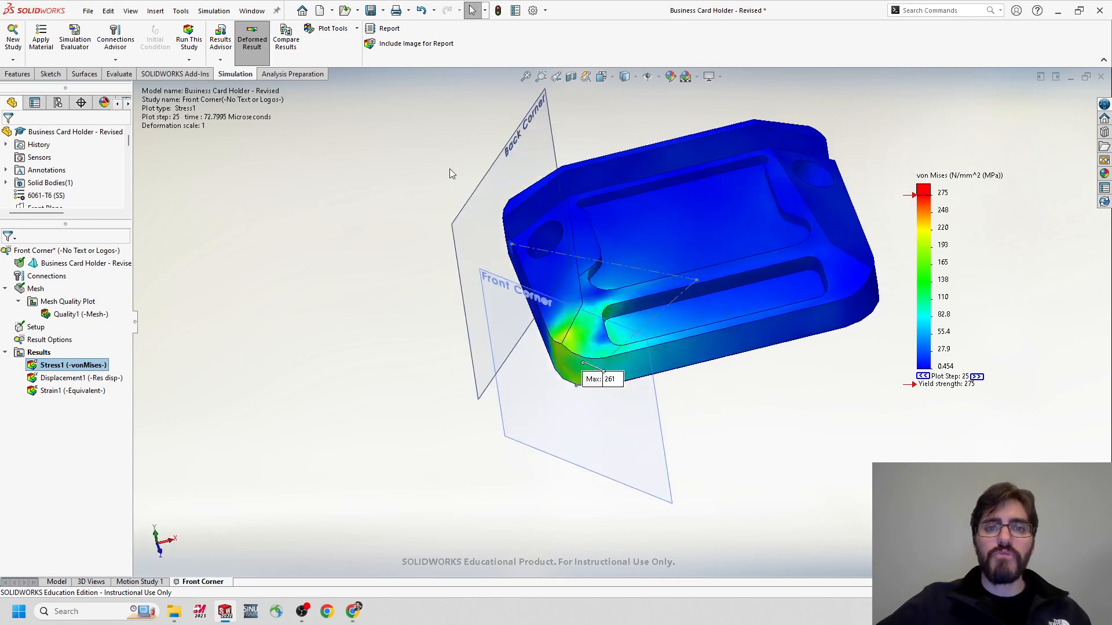
pyautogui.moveTo(541, 174); pyautogui.dragTo(528, 222, button='middle')
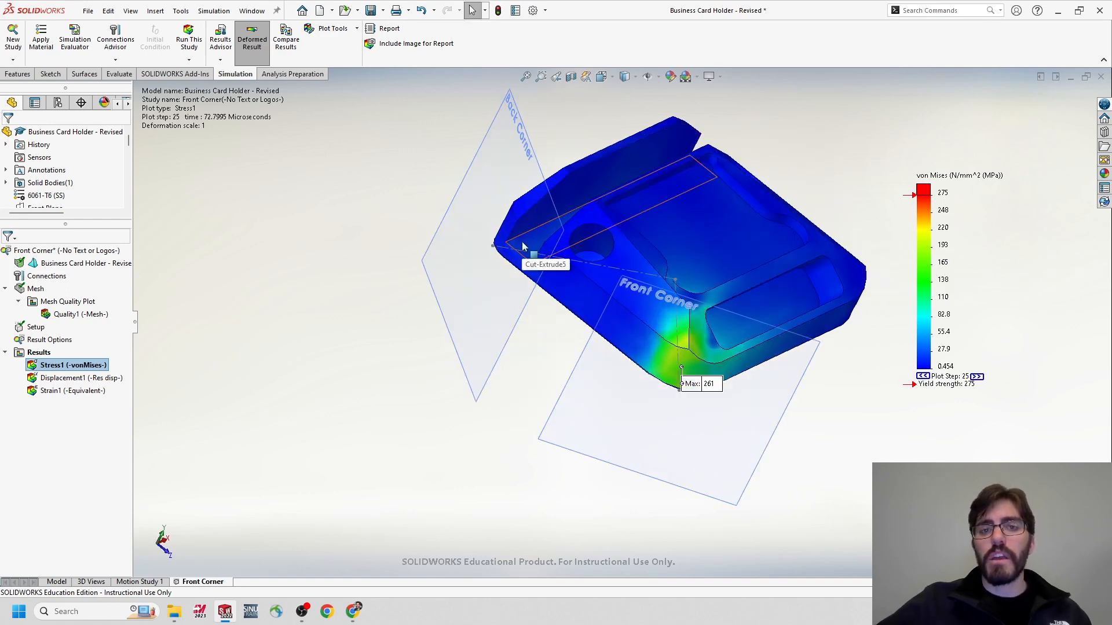
pyautogui.scroll(-5, 536, 286)
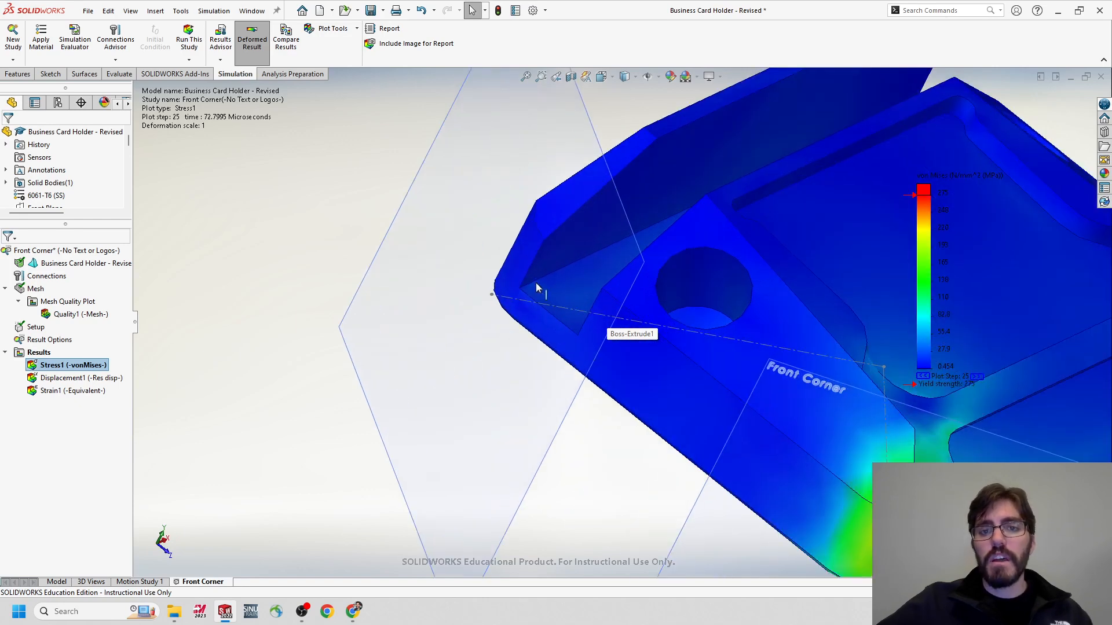
pyautogui.scroll(4, 579, 324)
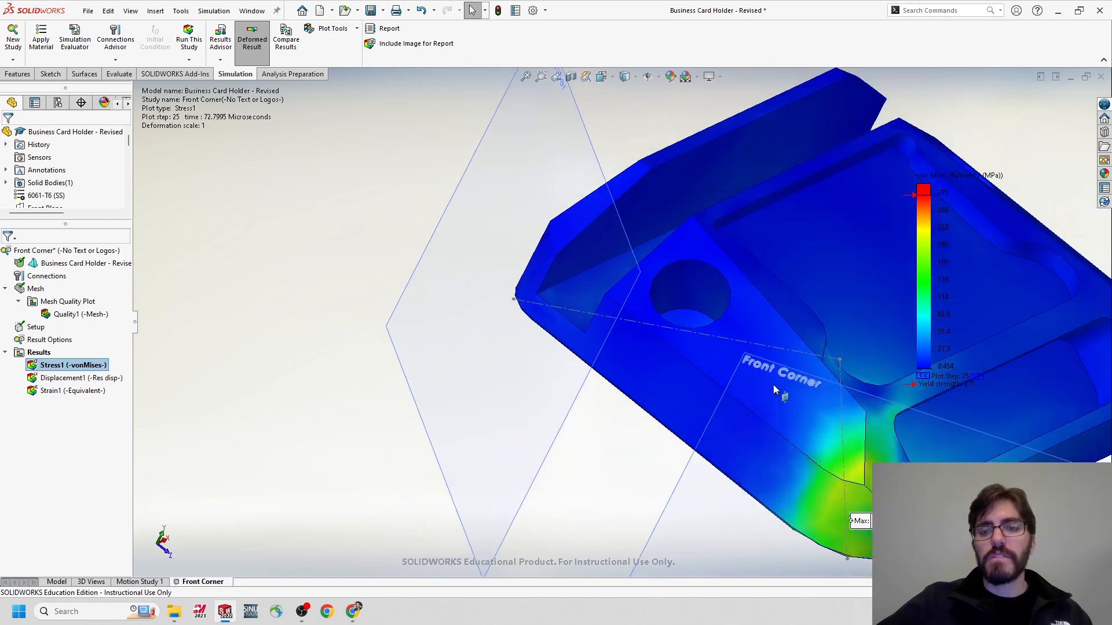
pyautogui.scroll(-5, 541, 228)
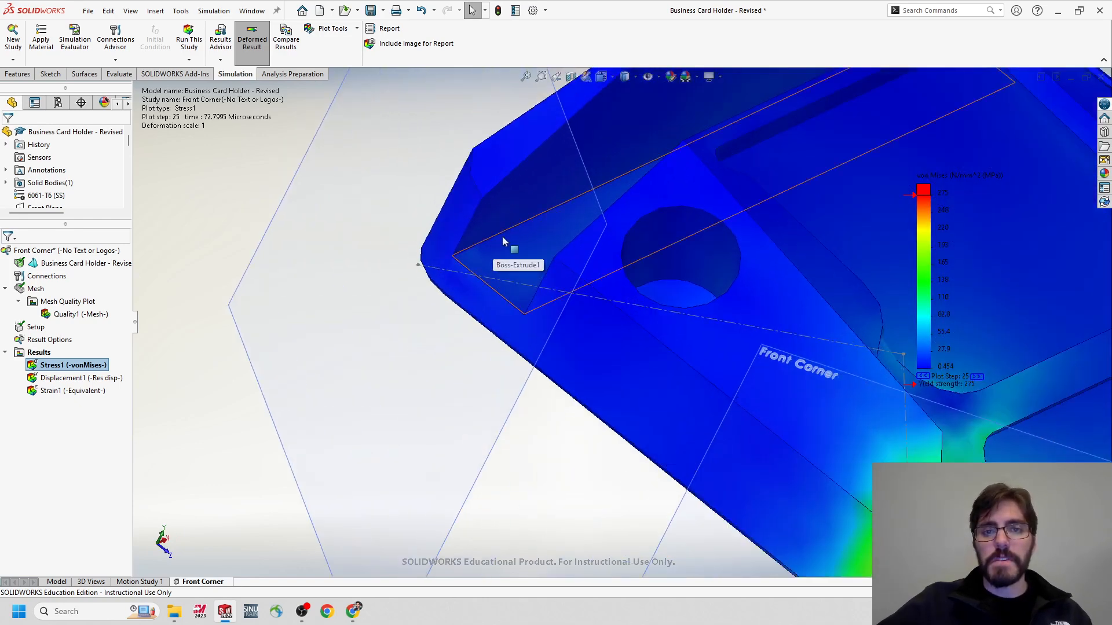
pyautogui.scroll(4, 485, 240)
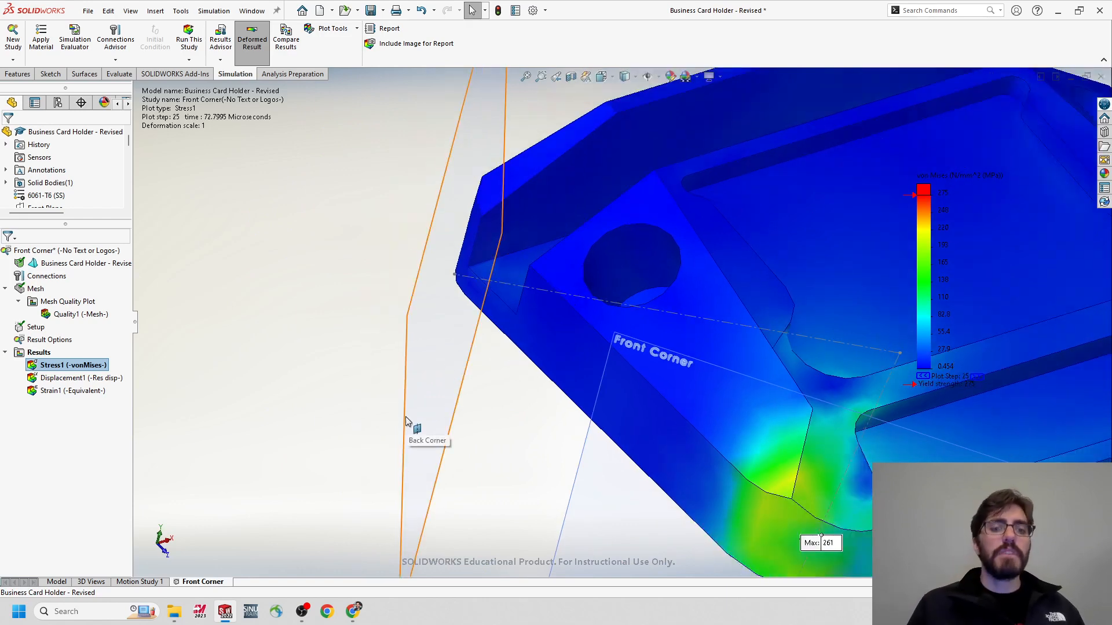
pyautogui.scroll(6, 608, 333)
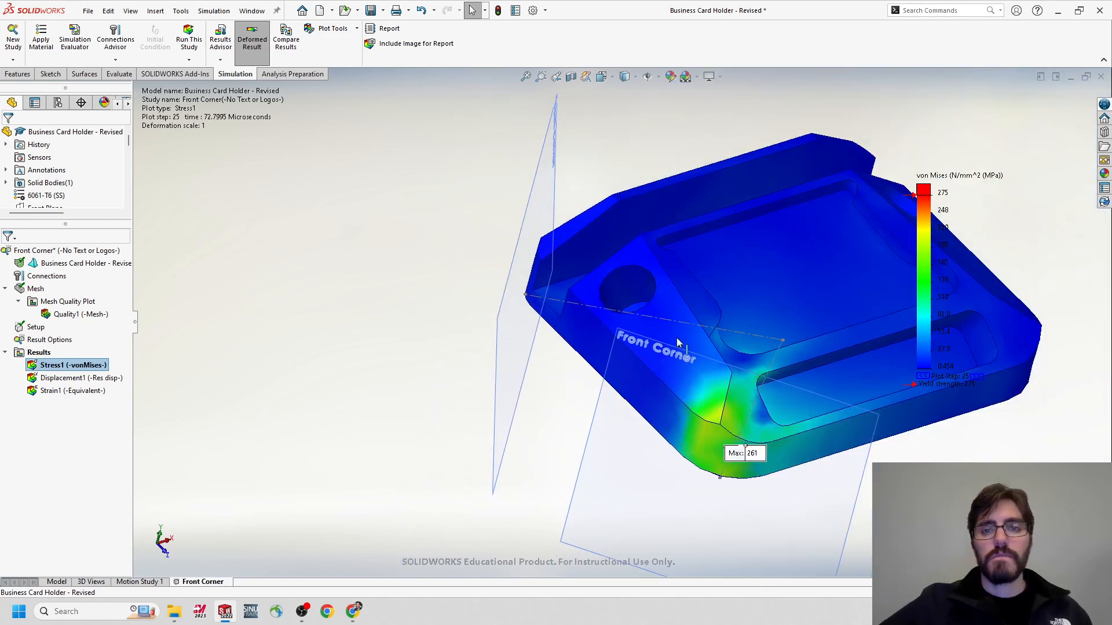
pyautogui.scroll(-3, 782, 394)
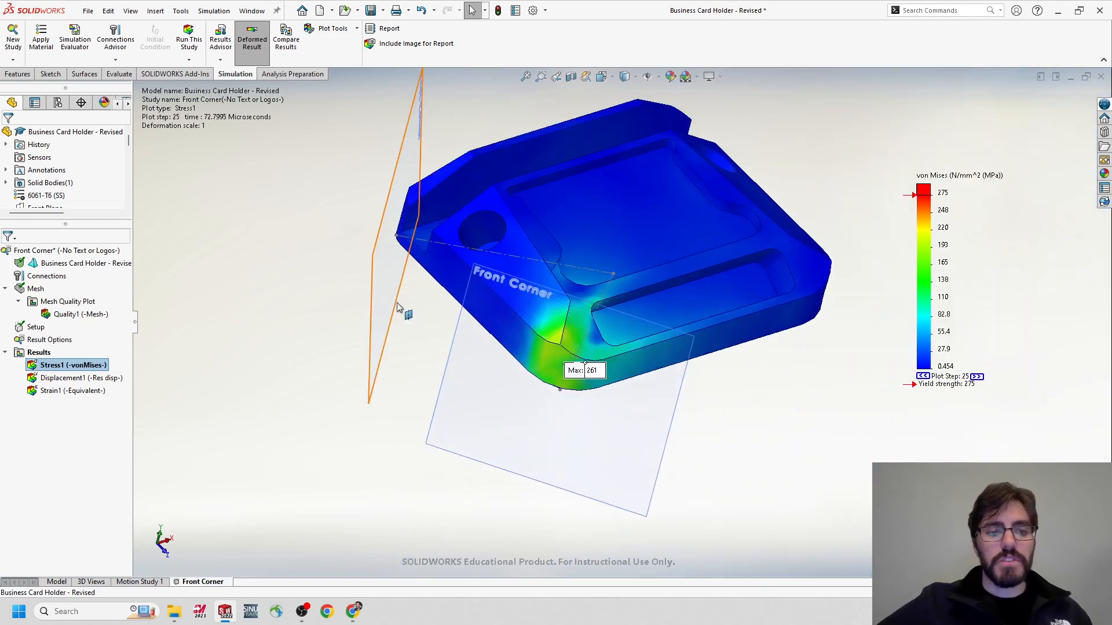
# - Copy the Front Corner study as a new study named Back Corner, using the No Text or Logos configuration
pyautogui.rightClick(217, 582)
pyautogui.click(179, 433)
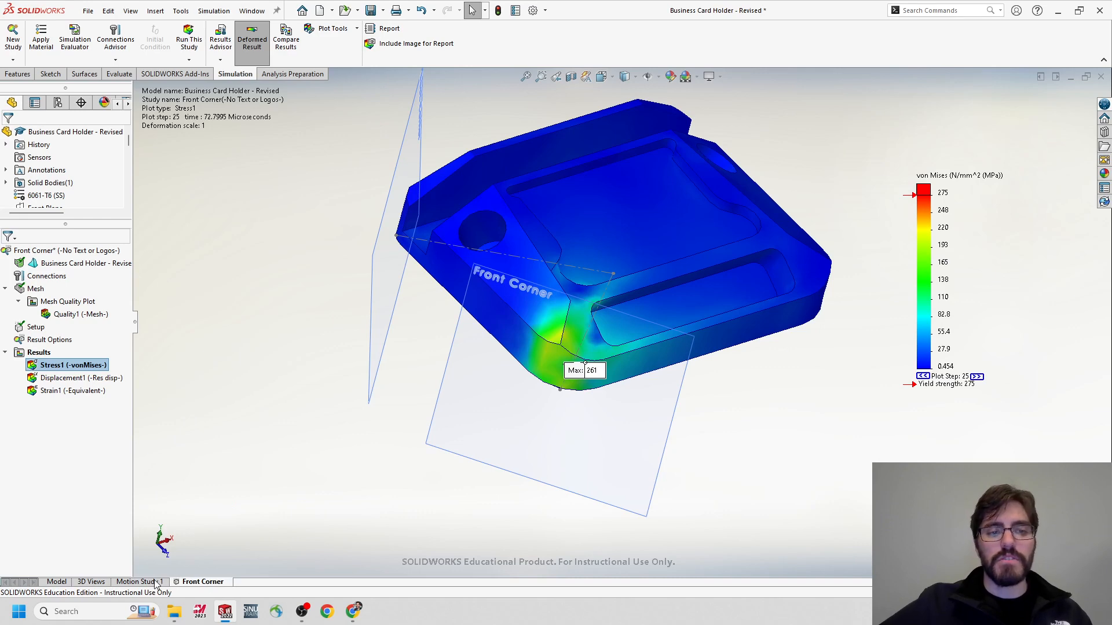
pyautogui.rightClick(207, 583)
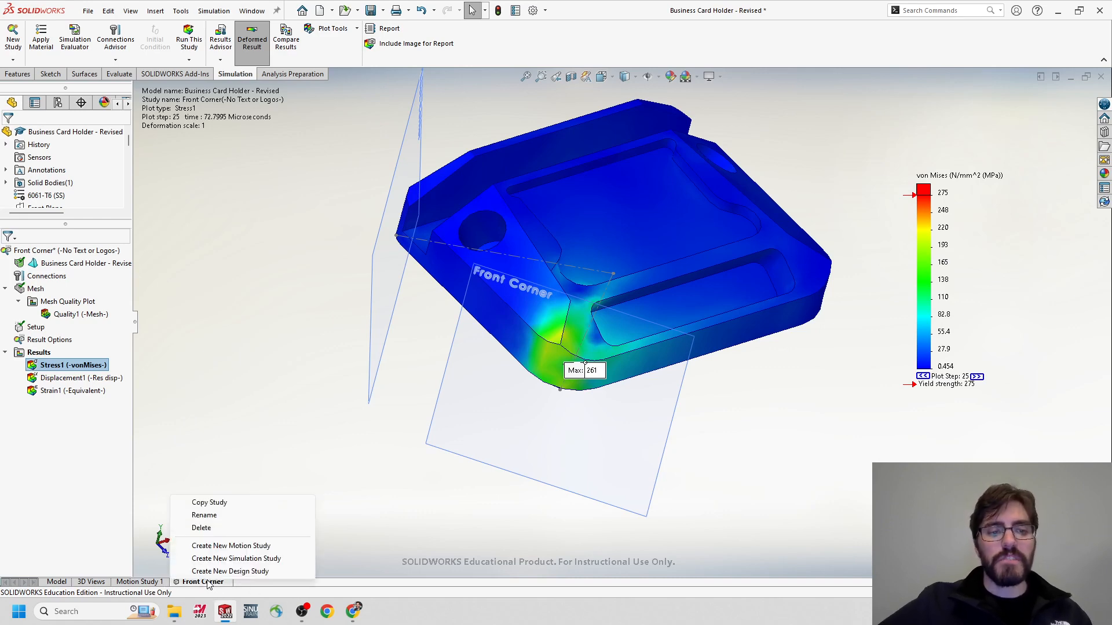
pyautogui.click(234, 503)
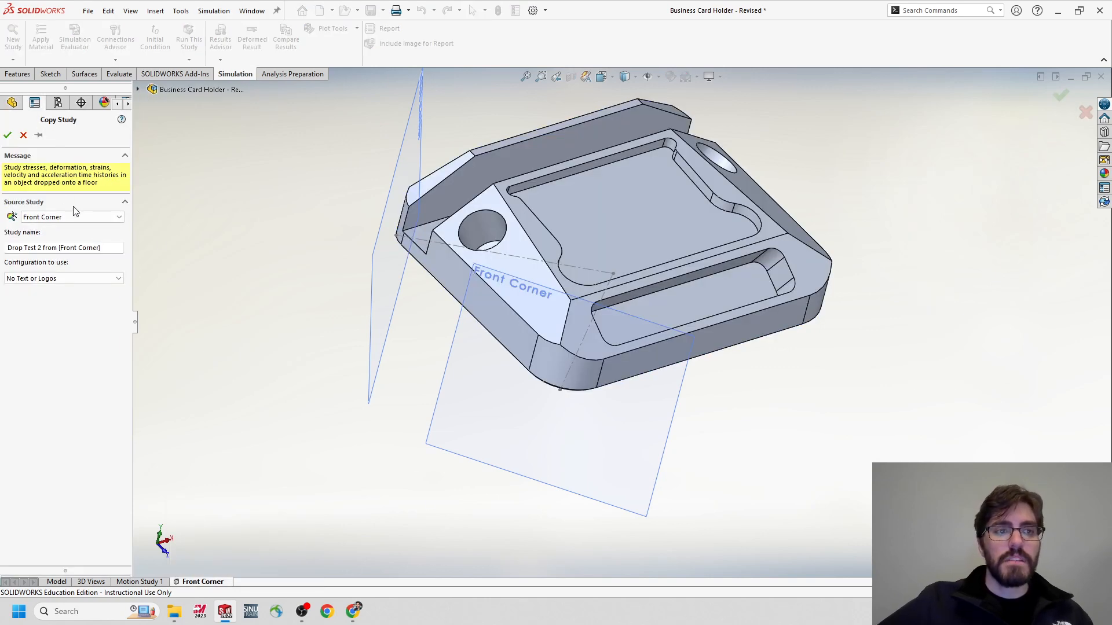
pyautogui.click(81, 216)
pyautogui.click(87, 220)
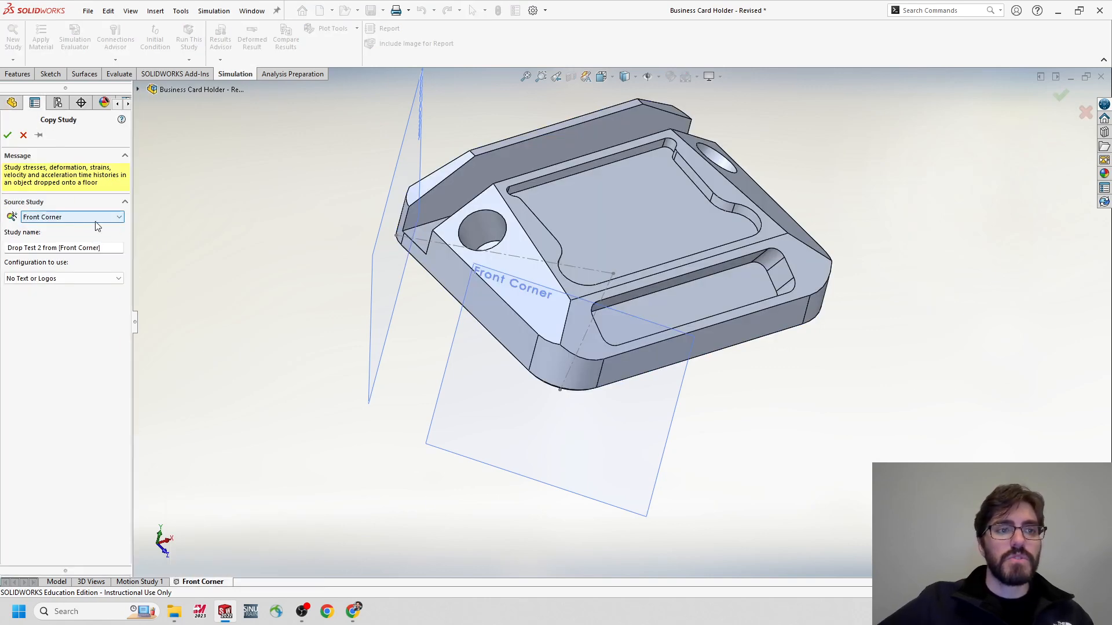
pyautogui.tripleClick(77, 247)
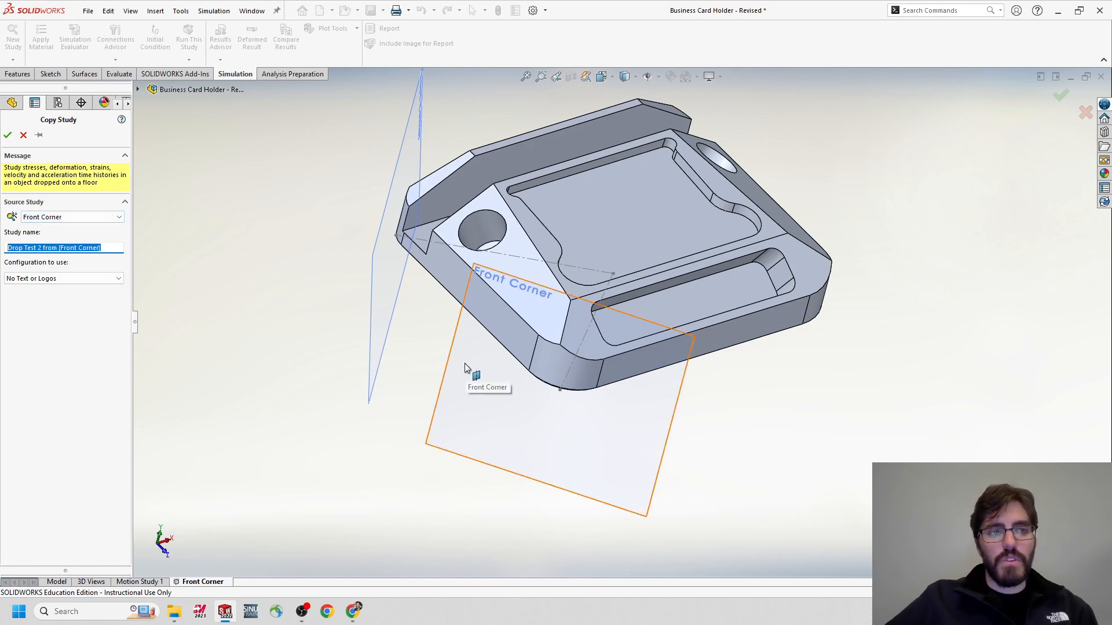
pyautogui.write('Back Corner')
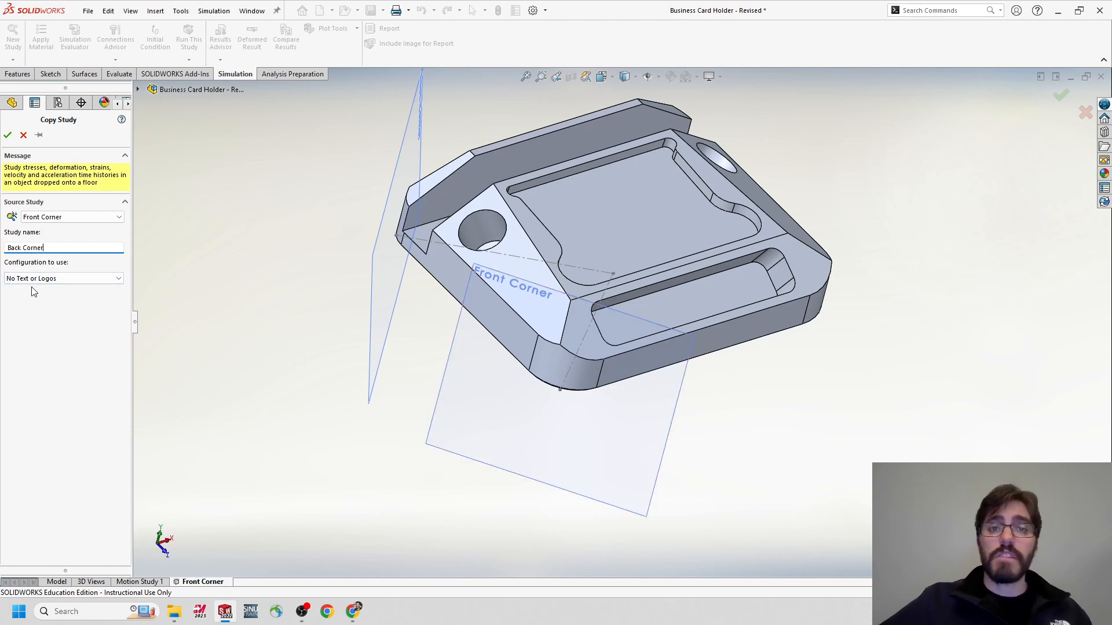
pyautogui.click(8, 135)
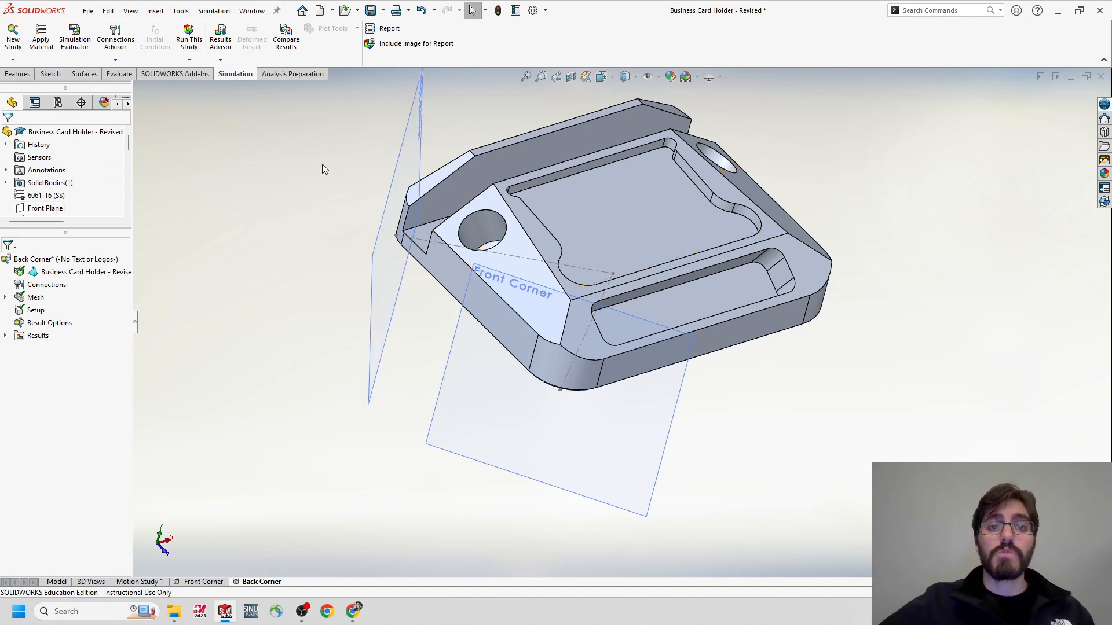
# - Edit the Back Corner study's drop test setup so the Back Corner plane replaces the Front Corner plane as gravity reference
pyautogui.moveTo(323, 168); pyautogui.dragTo(383, 178, button='middle')
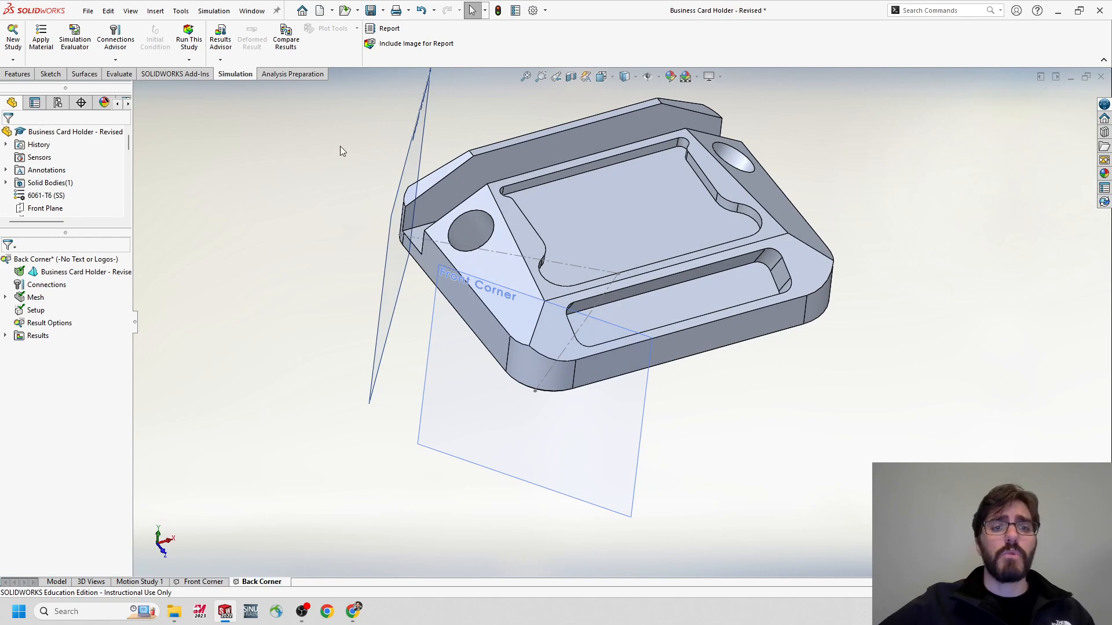
pyautogui.rightClick(36, 313)
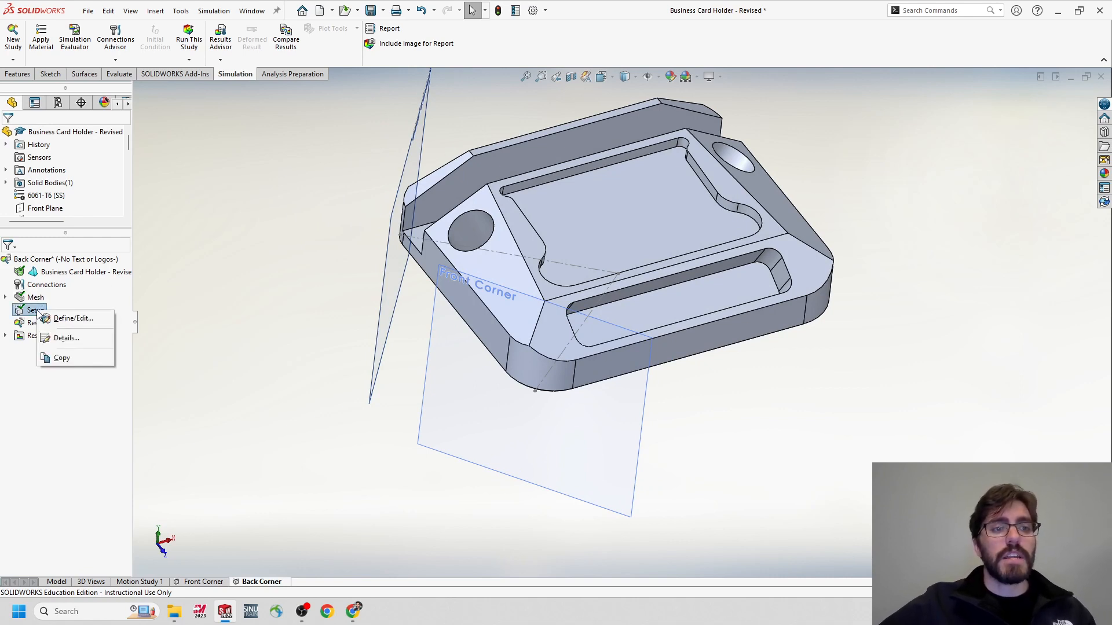
pyautogui.click(79, 320)
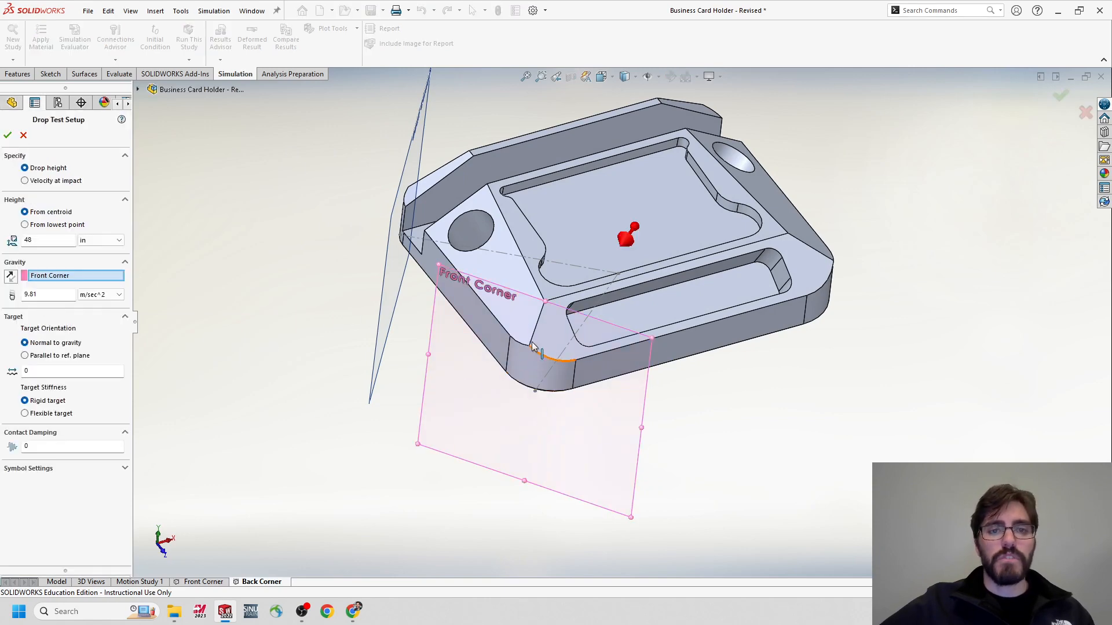
pyautogui.click(41, 275)
pyautogui.moveTo(307, 243); pyautogui.dragTo(245, 227, button='middle')
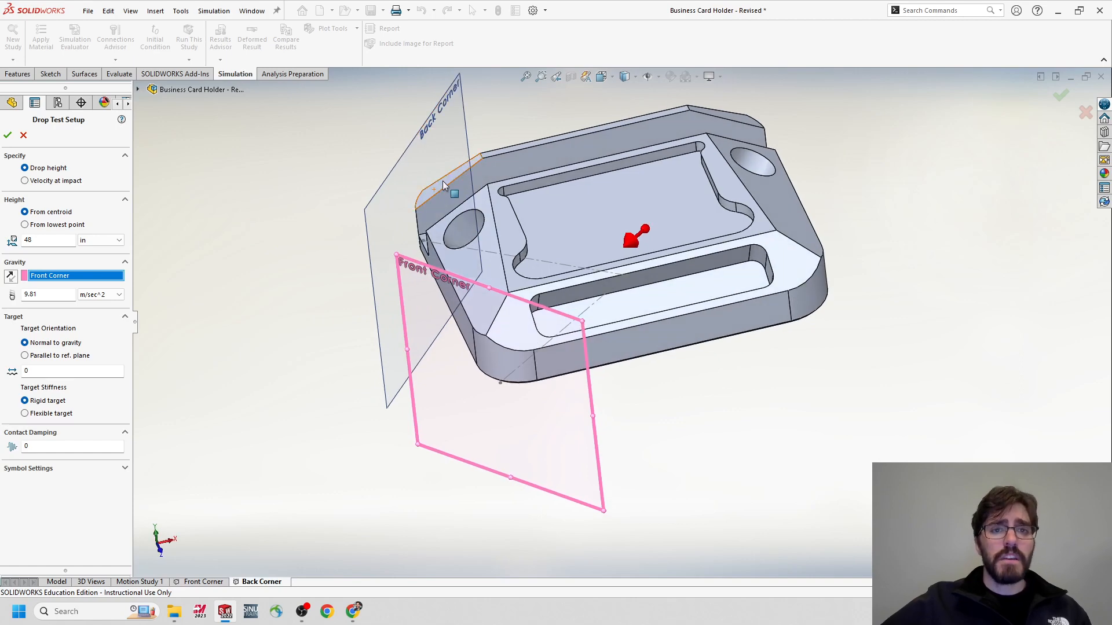
pyautogui.click(412, 144)
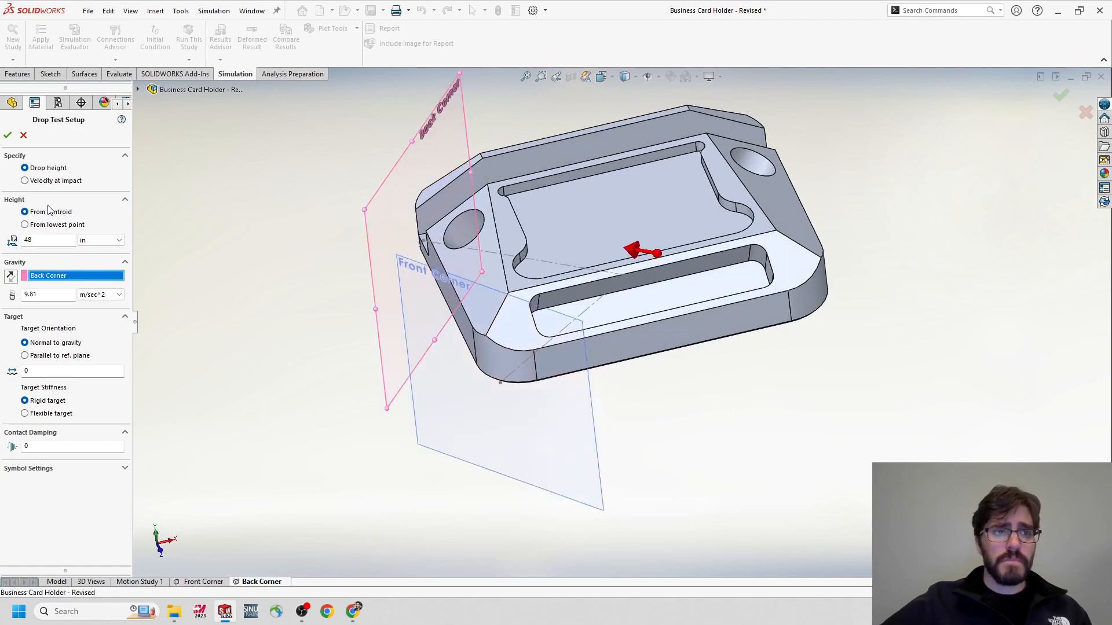
pyautogui.click(7, 134)
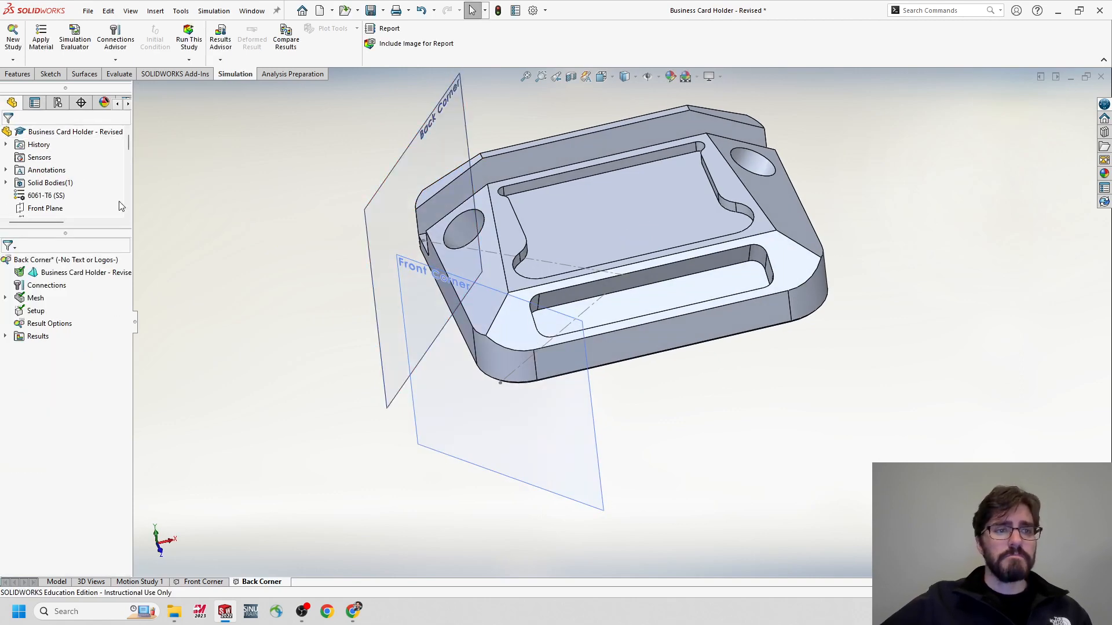
# - Create a results folder named Back Corner Drop Test in the Business Card Holder folder from the Back Corner study's properties
pyautogui.rightClick(44, 263)
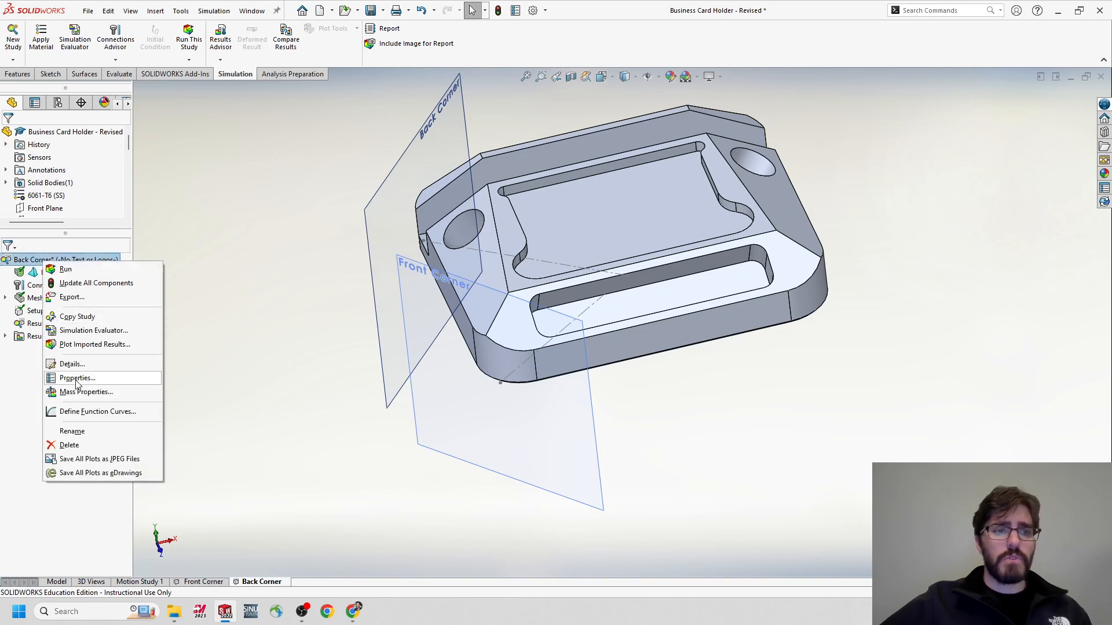
pyautogui.click(77, 378)
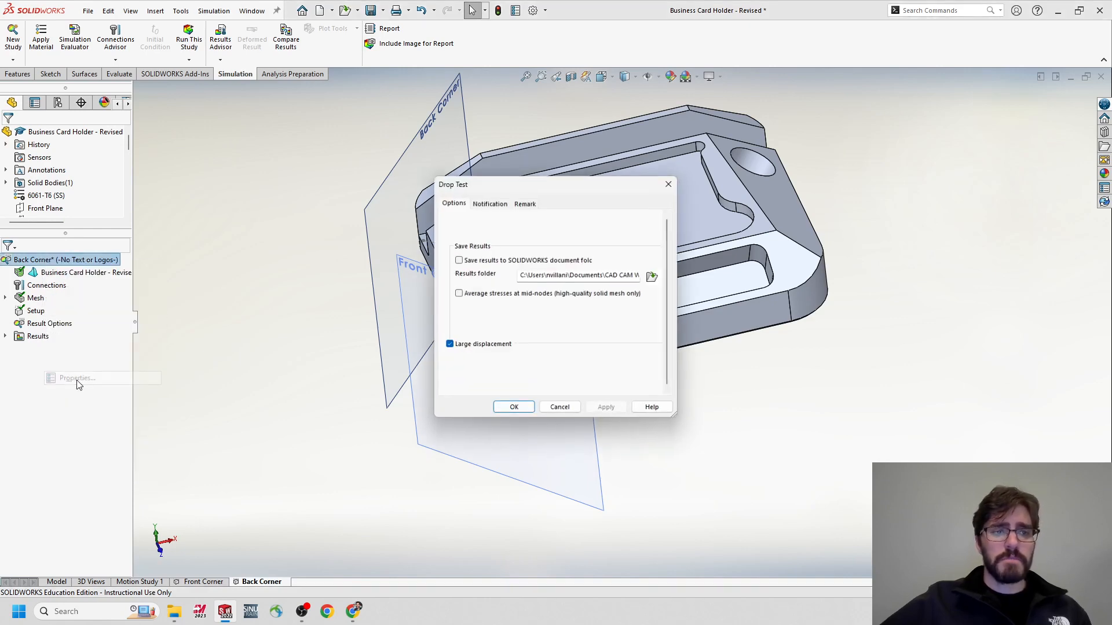
pyautogui.click(652, 277)
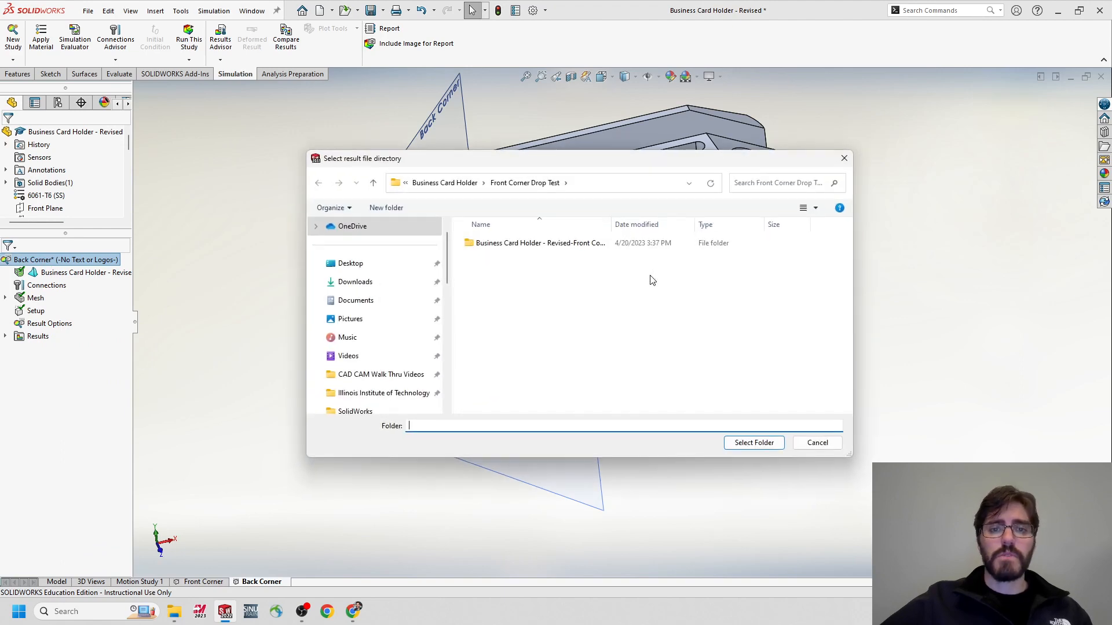
pyautogui.click(470, 183)
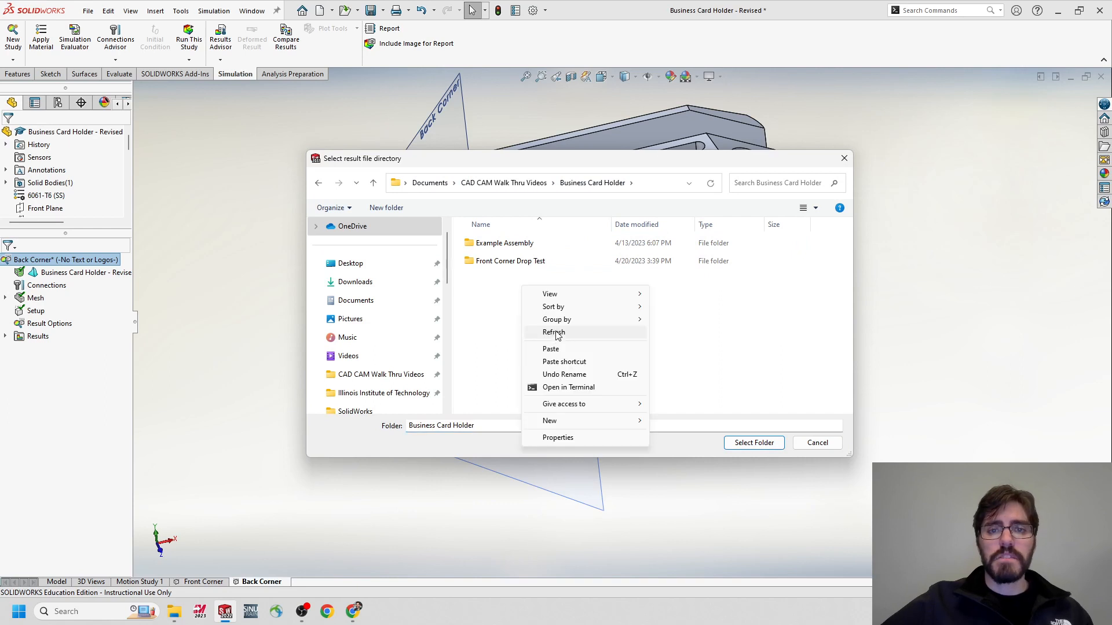
pyautogui.rightClick(524, 288)
pyautogui.moveTo(571, 423)
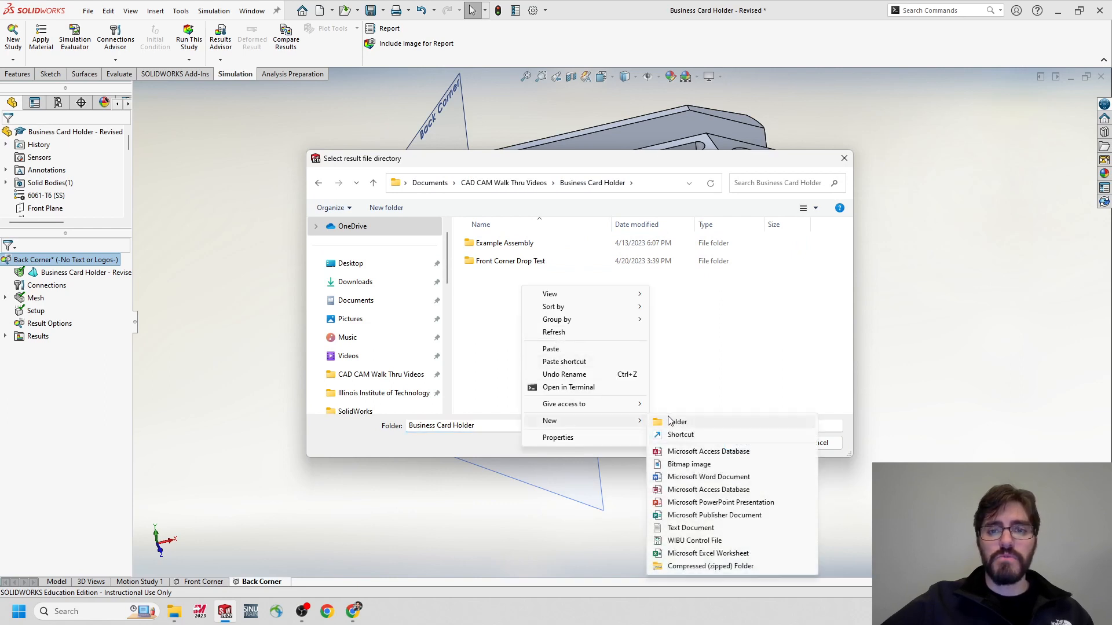
pyautogui.click(675, 424)
pyautogui.write('Ba')
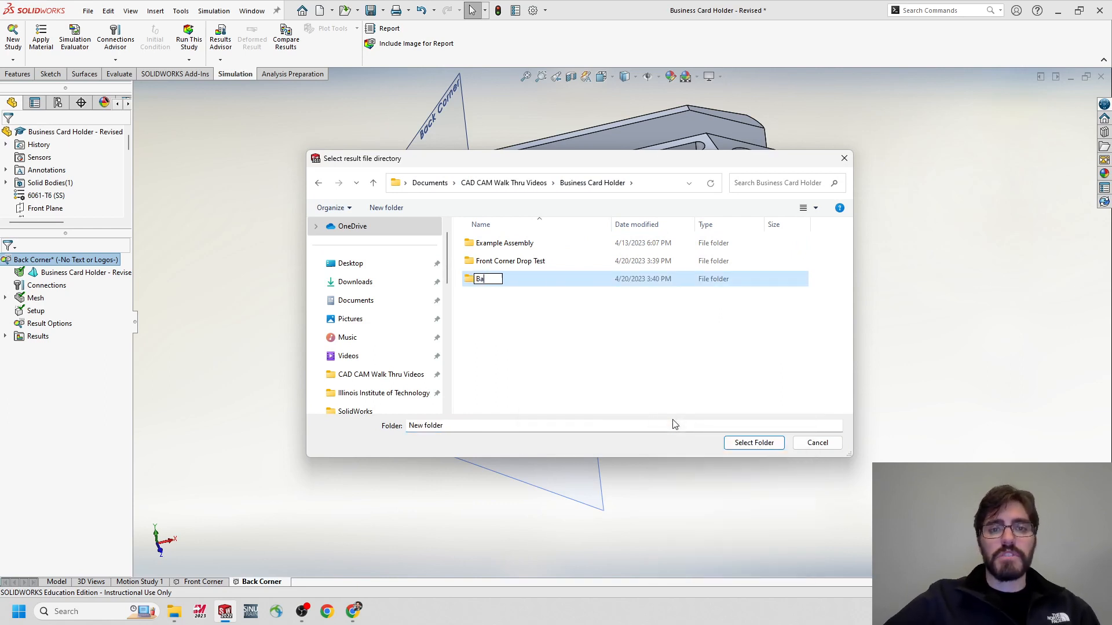
pyautogui.write('ck Corner')
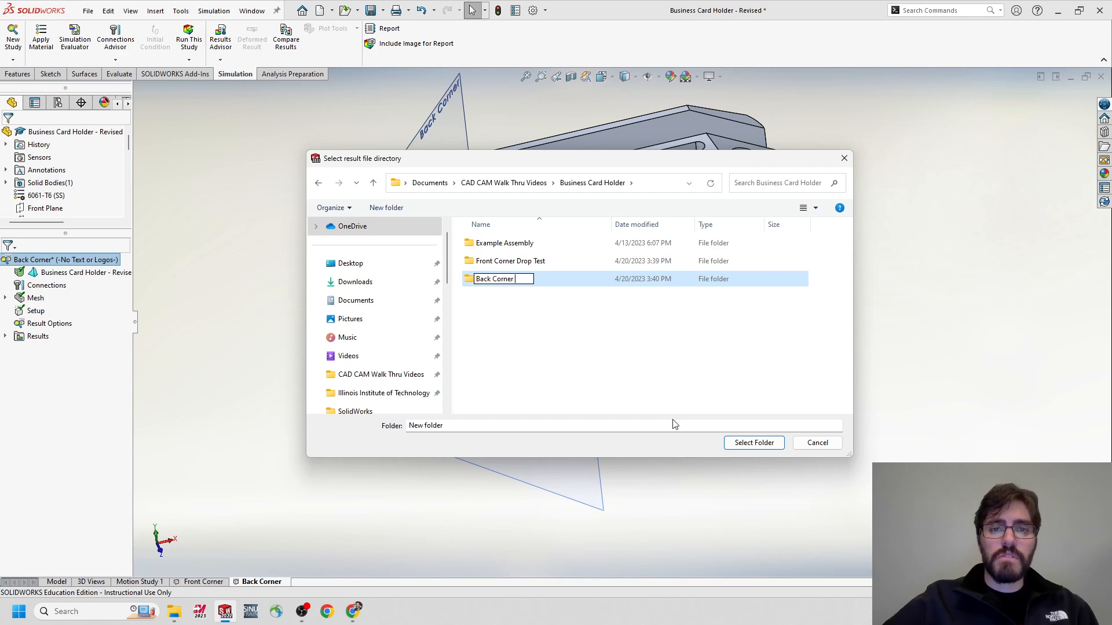
pyautogui.write(' Drop Test')
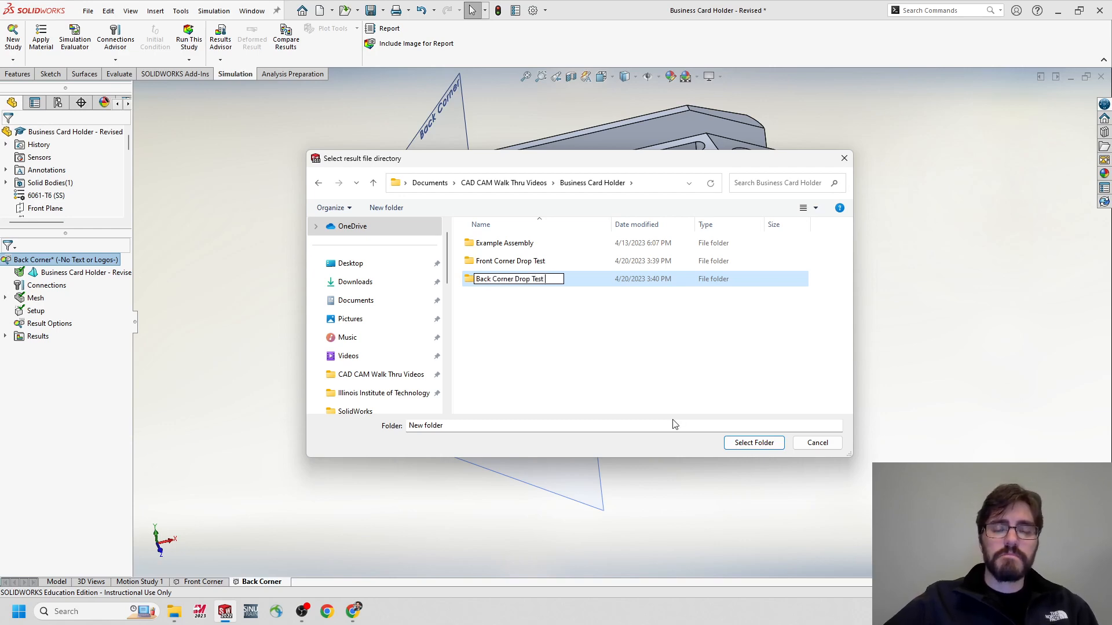
pyautogui.click(651, 383)
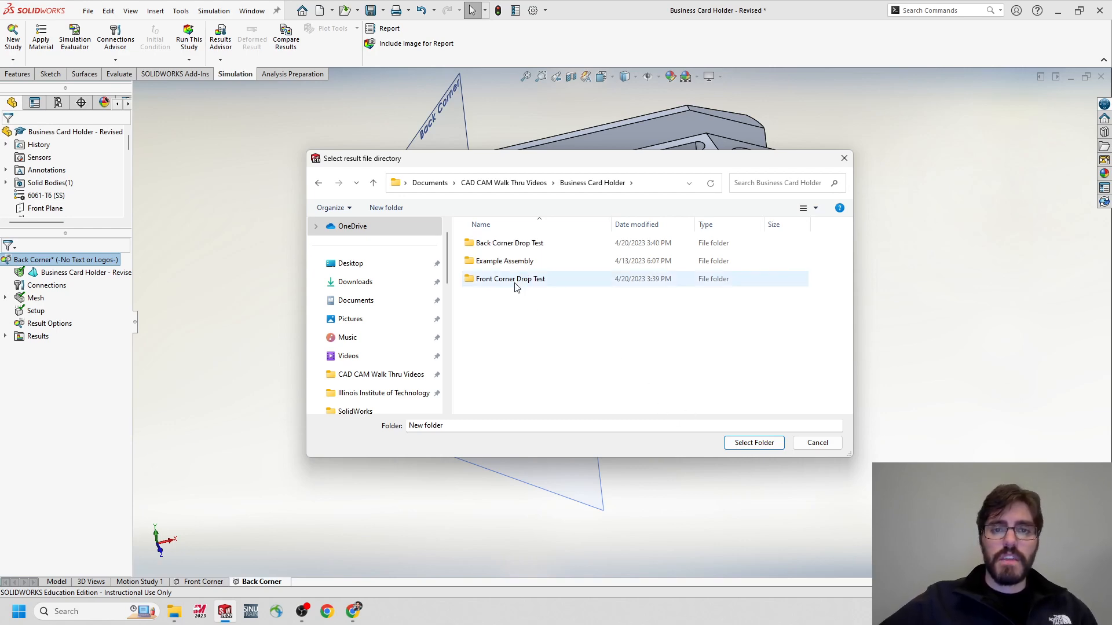
# - Assign the Back Corner Drop Test folder as the study's results folder and decline copying the existing result files
pyautogui.click(509, 243)
pyautogui.click(754, 443)
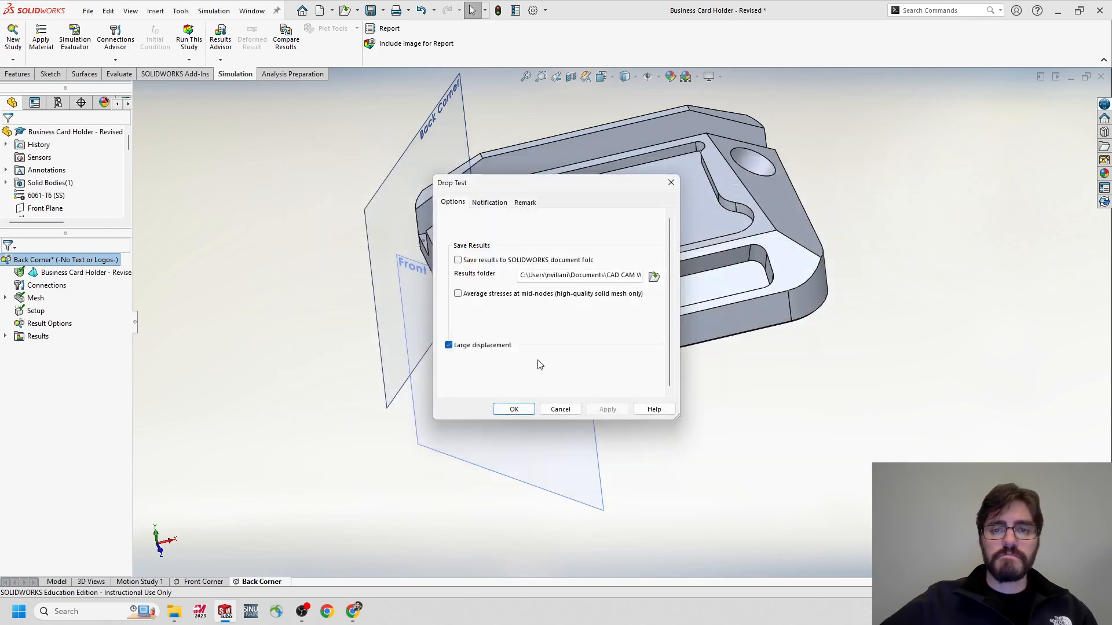
pyautogui.click(514, 410)
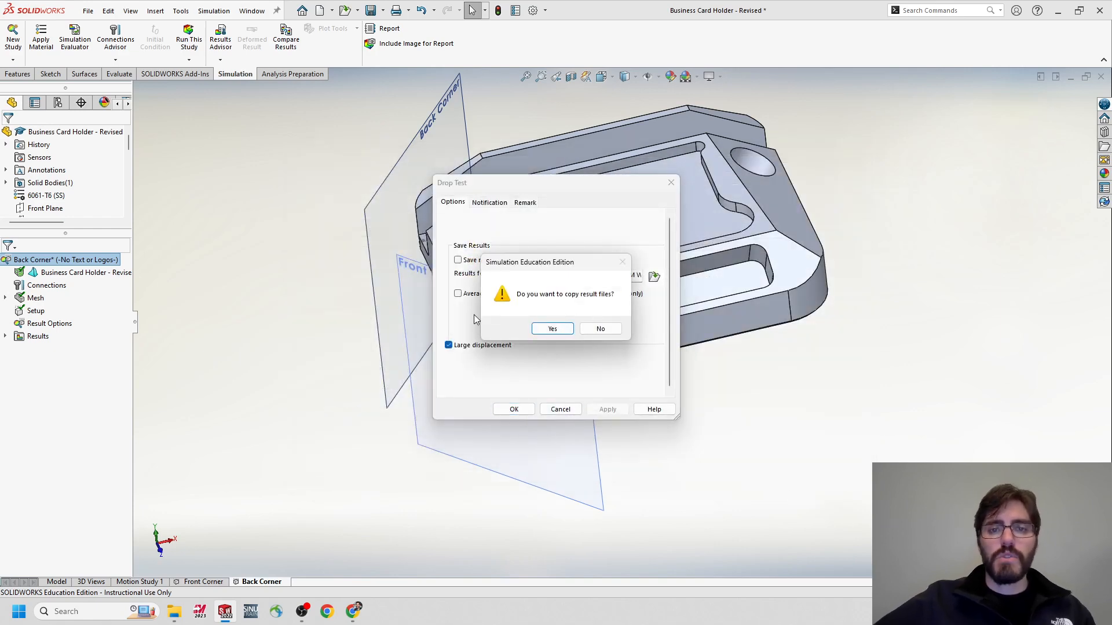
pyautogui.click(599, 329)
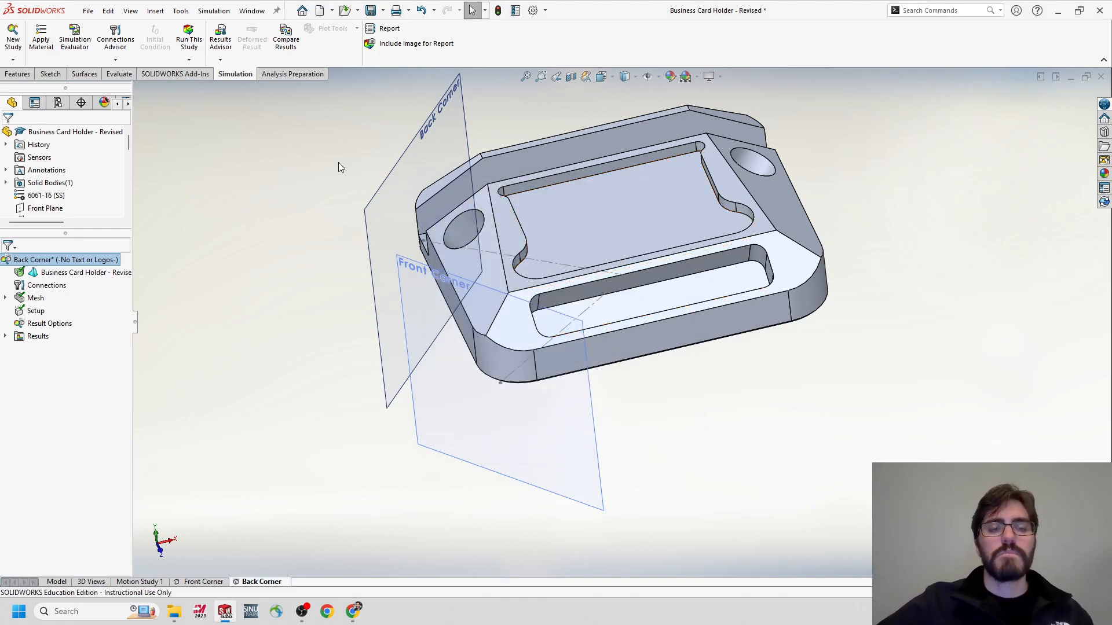
# - Mesh and run the Back Corner study
pyautogui.click(266, 169)
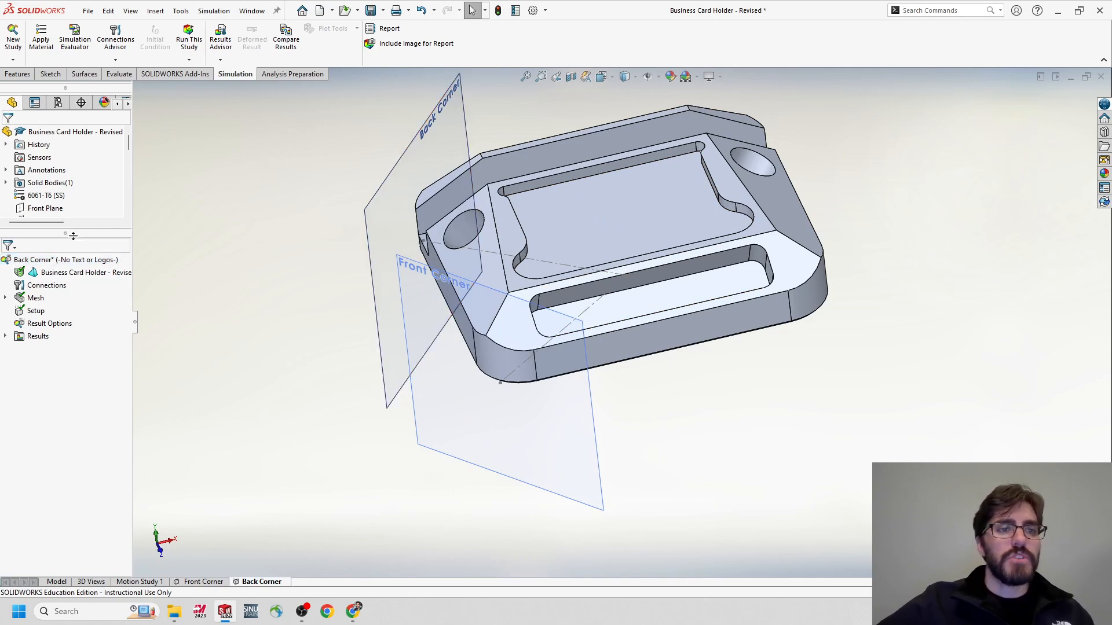
pyautogui.rightClick(35, 298)
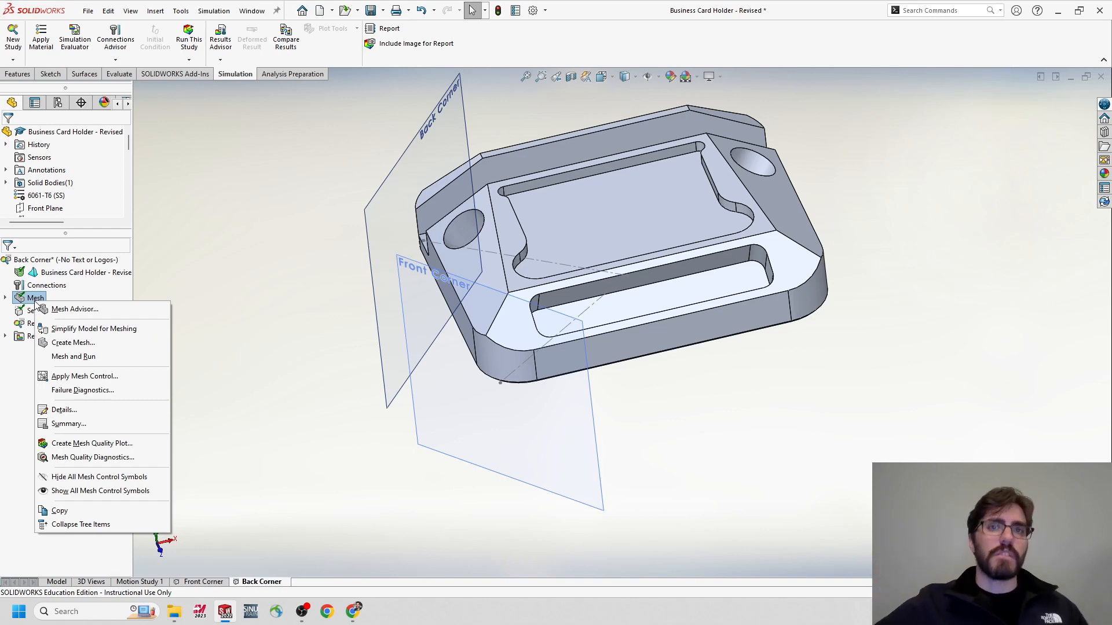
pyautogui.click(78, 356)
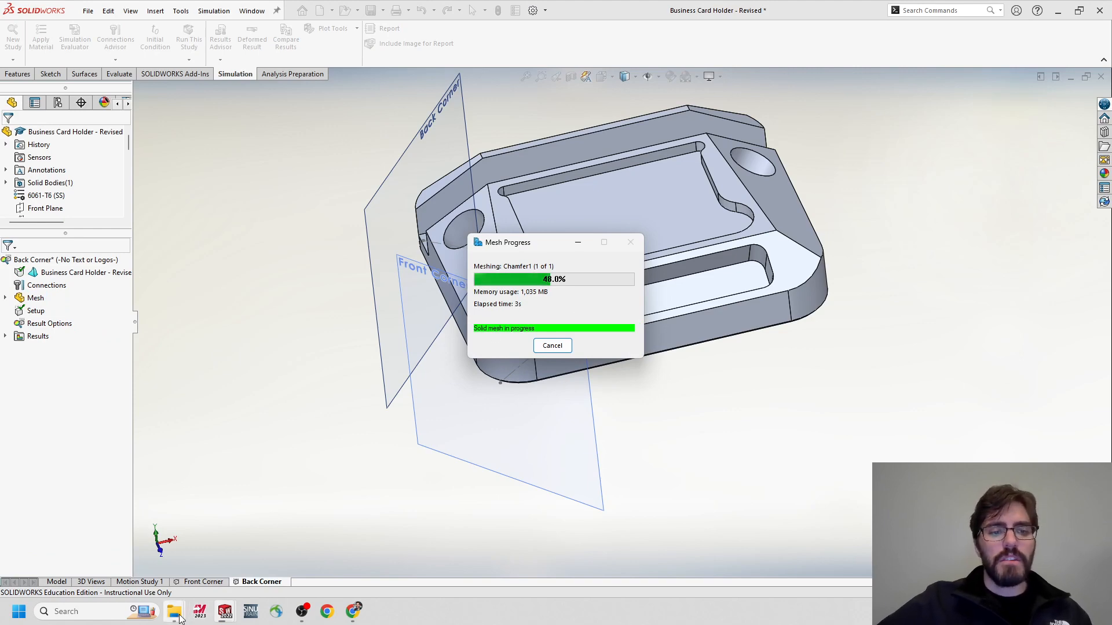
# - Switch to File Explorer and check the solver files being written to the Back Corner Drop Test folder
pyautogui.moveTo(175, 611)
pyautogui.click(174, 570)
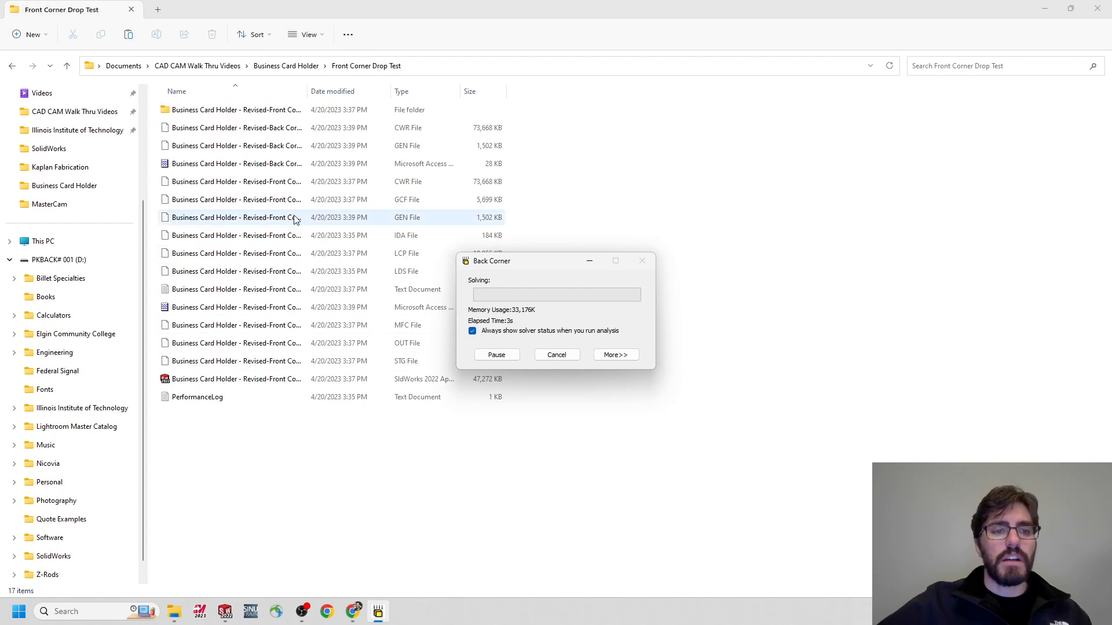
pyautogui.moveTo(519, 267); pyautogui.dragTo(665, 241)
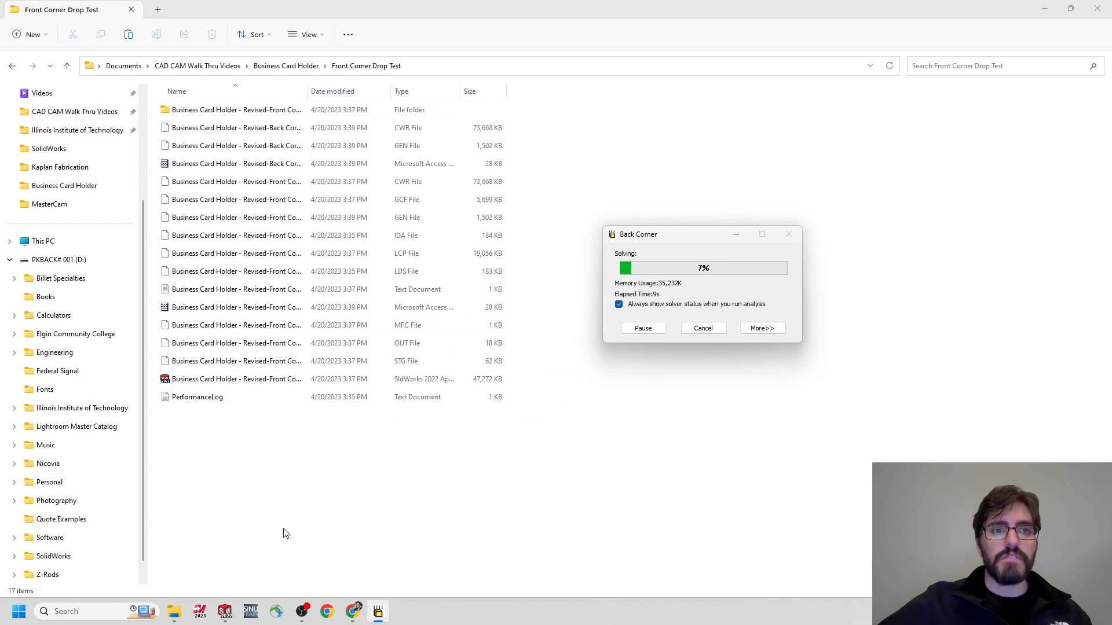
pyautogui.click(379, 511)
pyautogui.moveTo(168, 616)
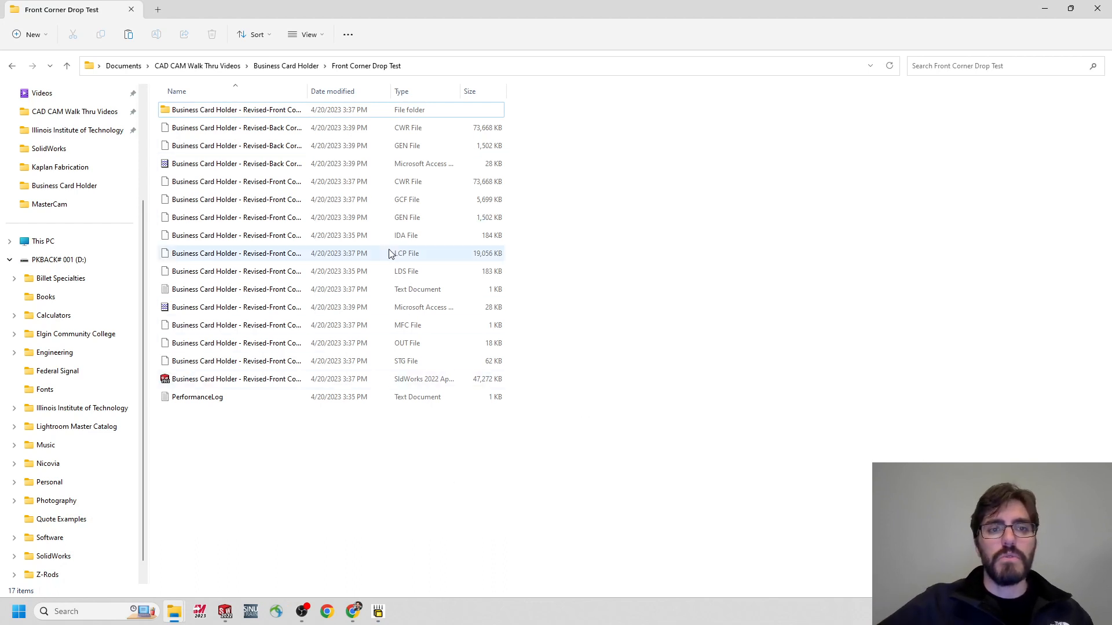
pyautogui.click(11, 66)
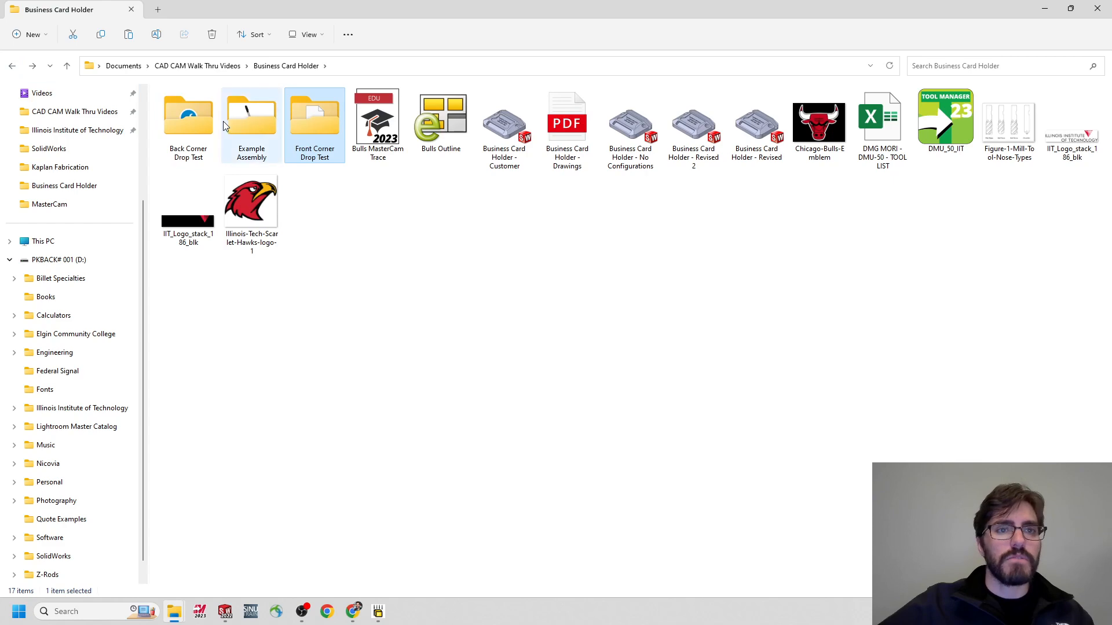
pyautogui.doubleClick(193, 124)
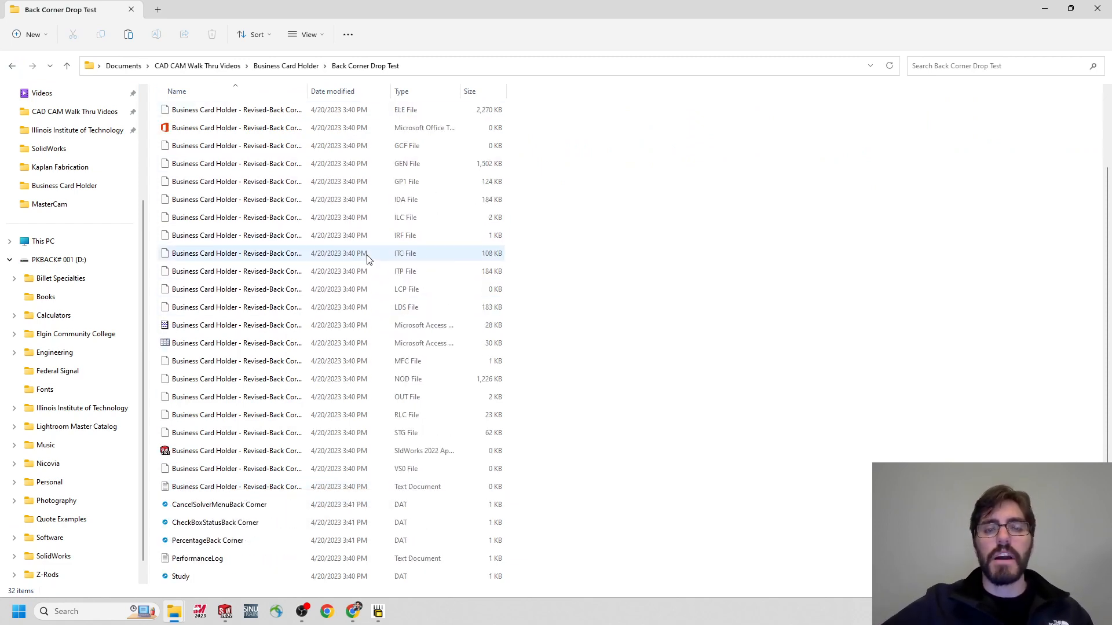
pyautogui.click(1041, 10)
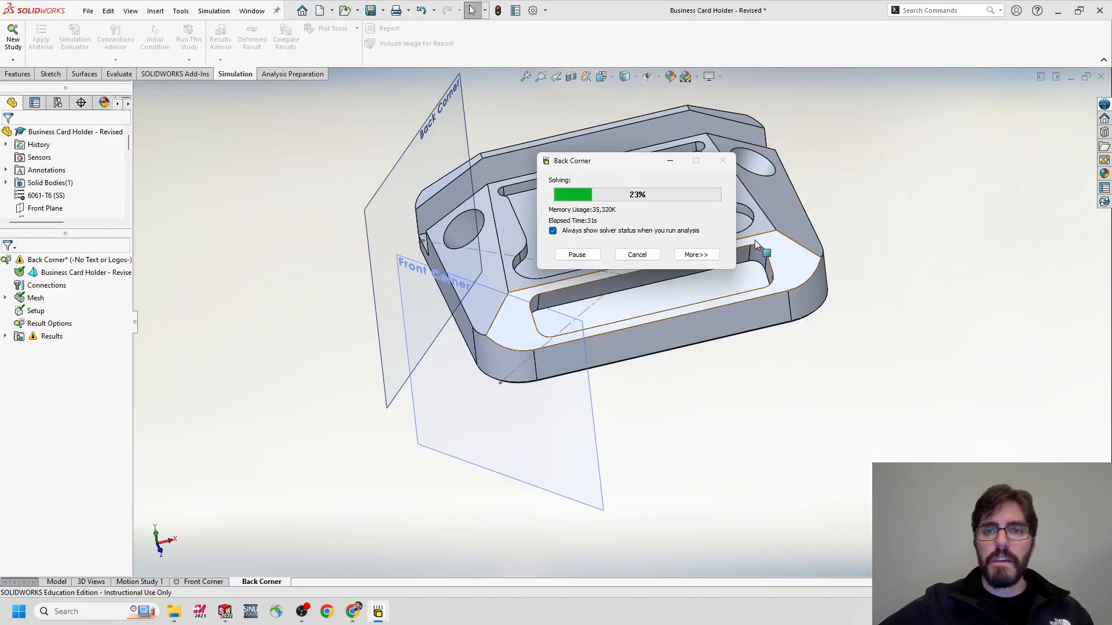
# - Expand the Back Corner solver's status details and monitor the analysis until it finishes
pyautogui.click(695, 255)
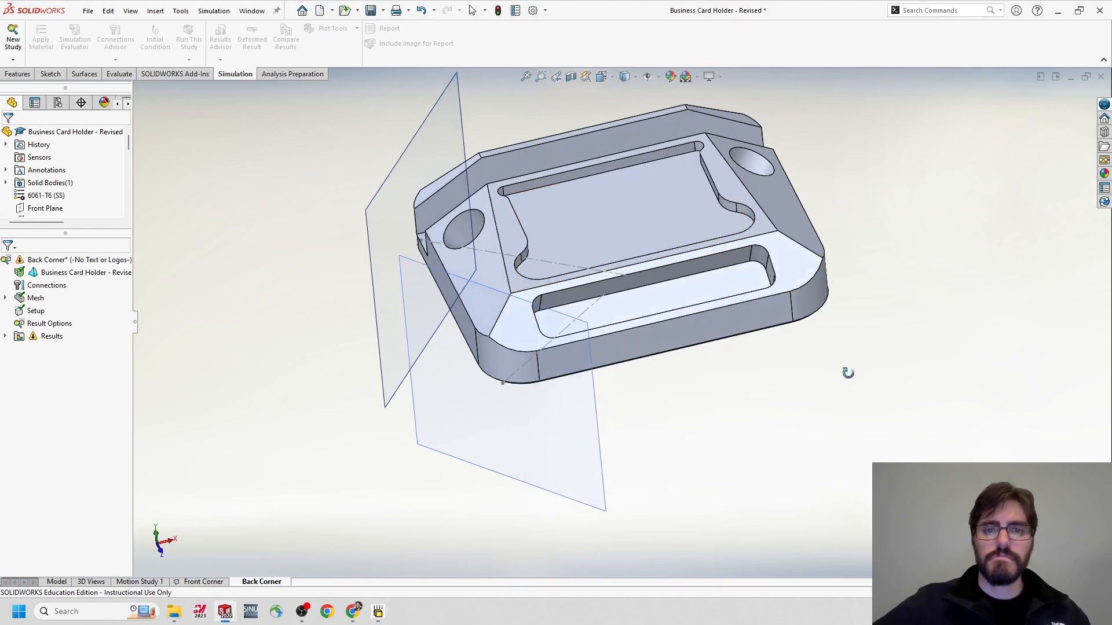
pyautogui.click(377, 611)
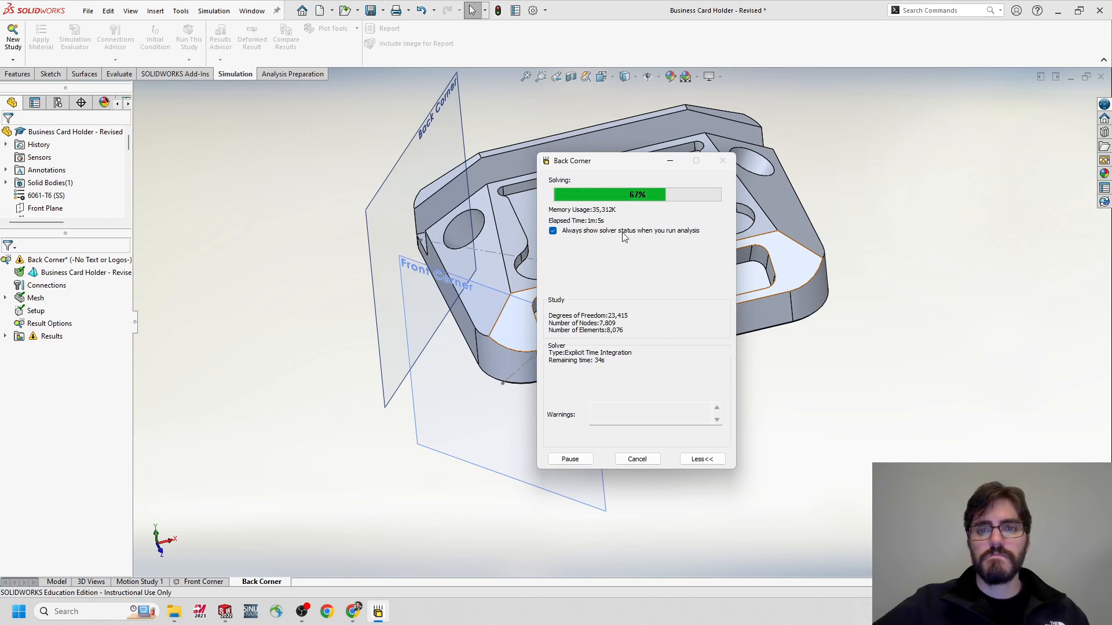
pyautogui.moveTo(616, 166); pyautogui.dragTo(612, 164)
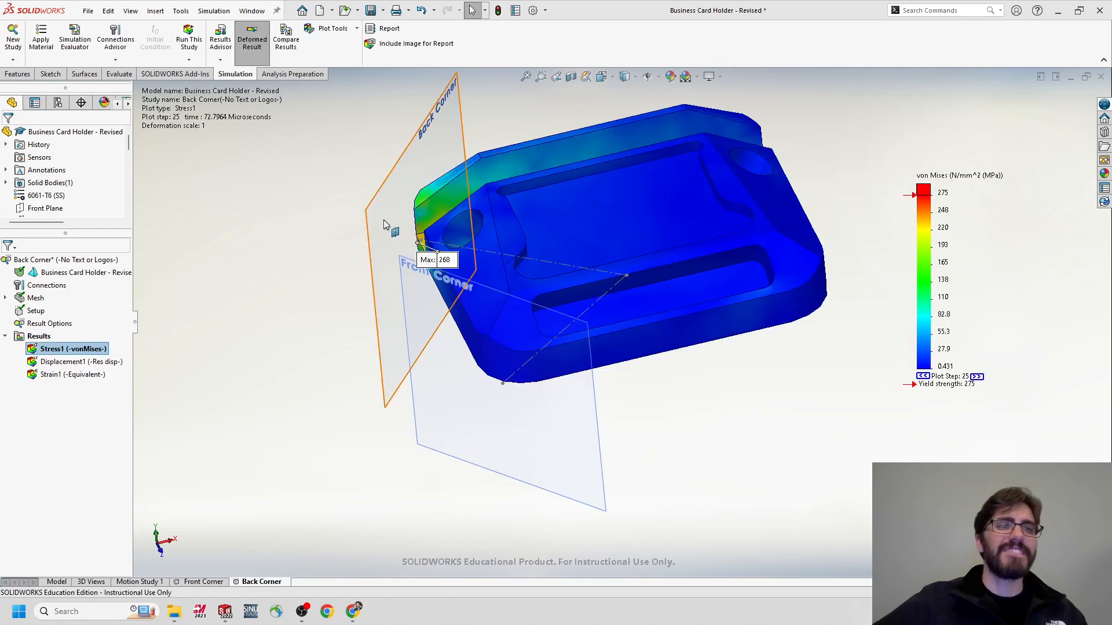
# - Examine the Back Corner study's von Mises stress around the impacted back corner and compare its maximum with the yield strength
pyautogui.moveTo(329, 193); pyautogui.dragTo(394, 212, button='middle')
pyautogui.scroll(-5, 436, 272)
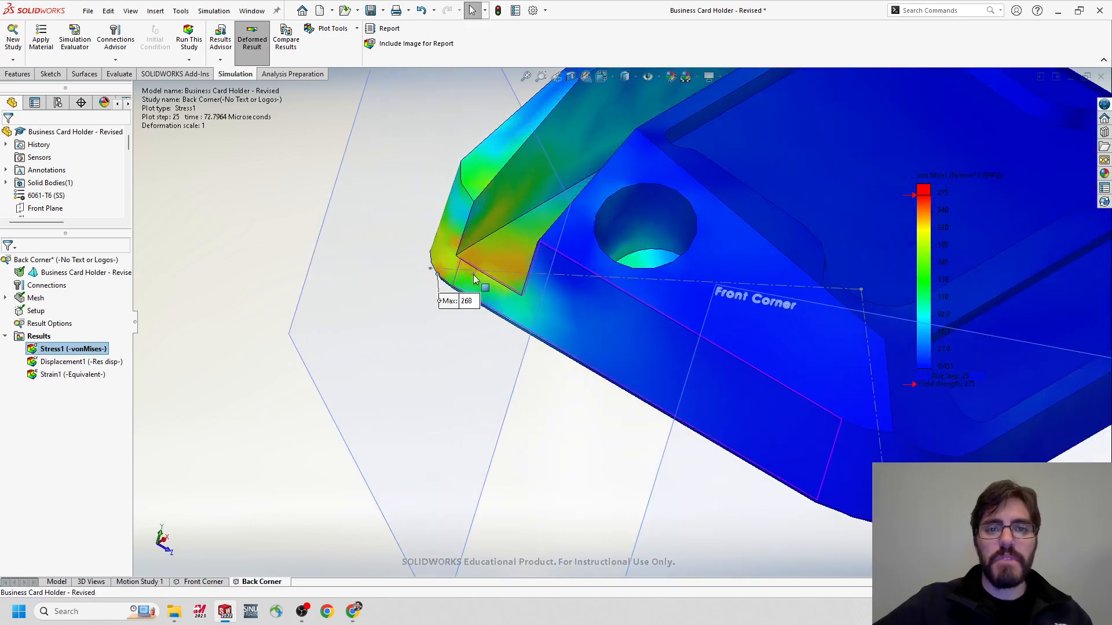
pyautogui.scroll(-2, 458, 260)
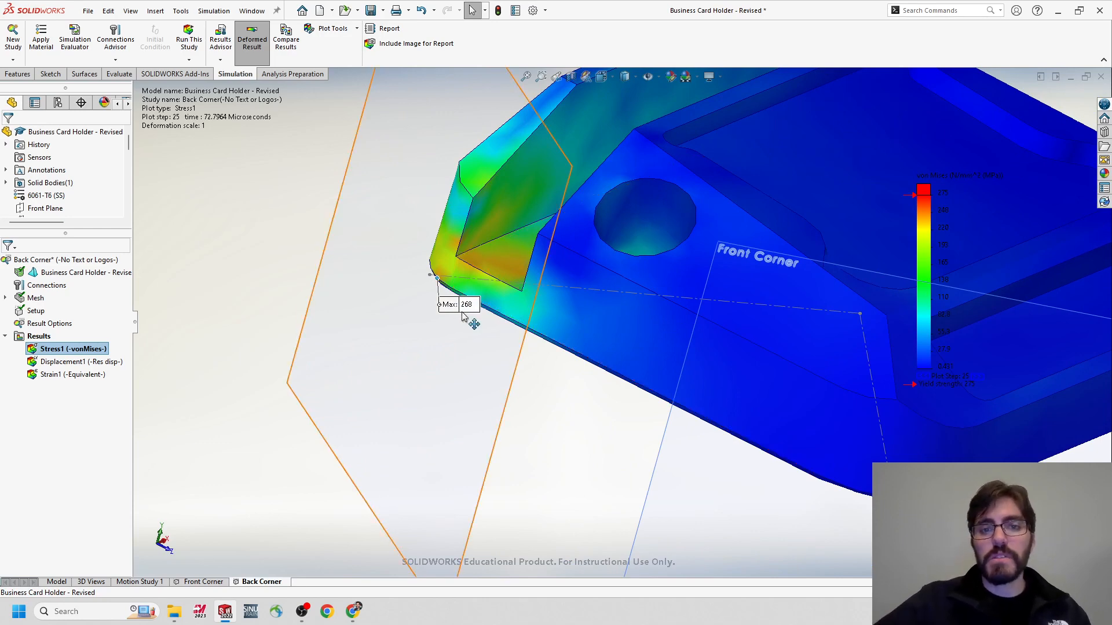
pyautogui.scroll(3, 604, 283)
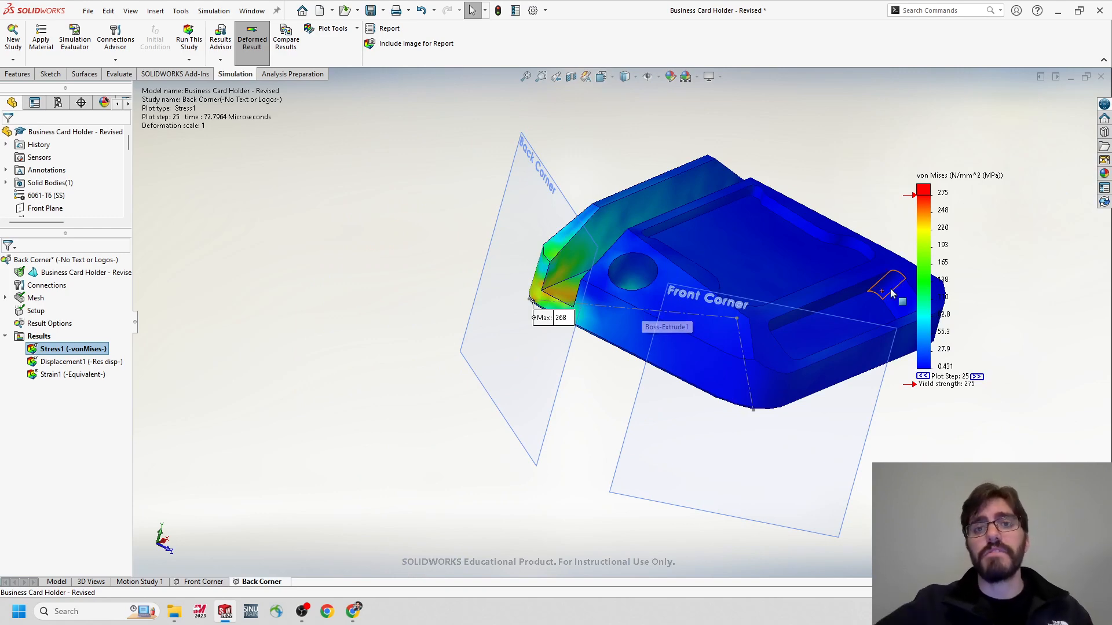
pyautogui.scroll(3, 1021, 383)
pyautogui.scroll(-2, 973, 358)
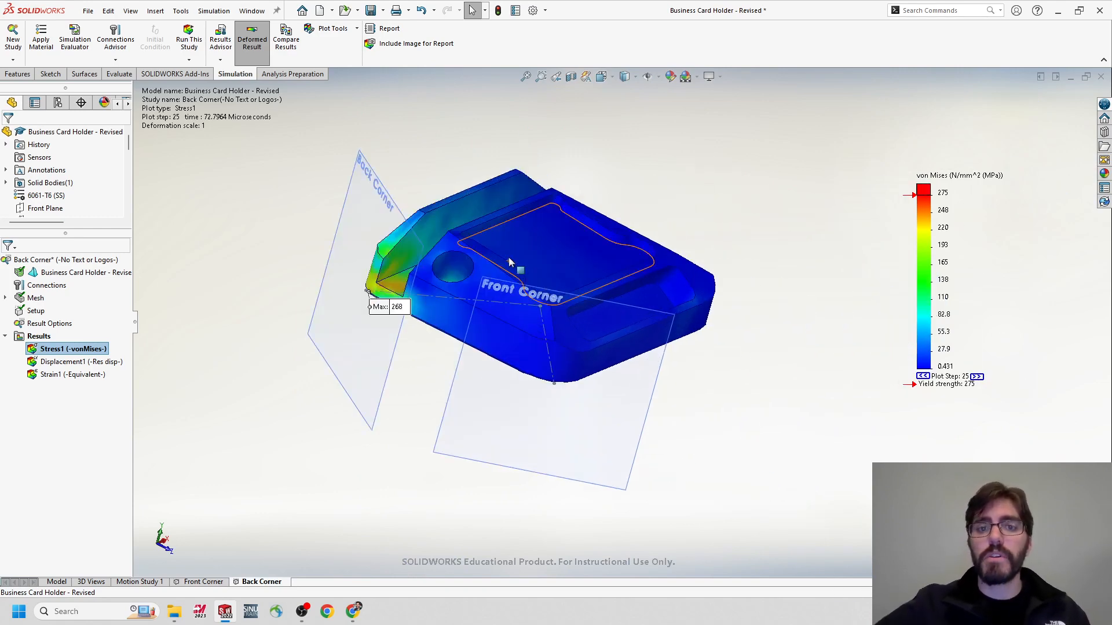
pyautogui.moveTo(491, 248); pyautogui.dragTo(431, 184, button='middle')
pyautogui.moveTo(419, 271); pyautogui.dragTo(421, 285, button='middle')
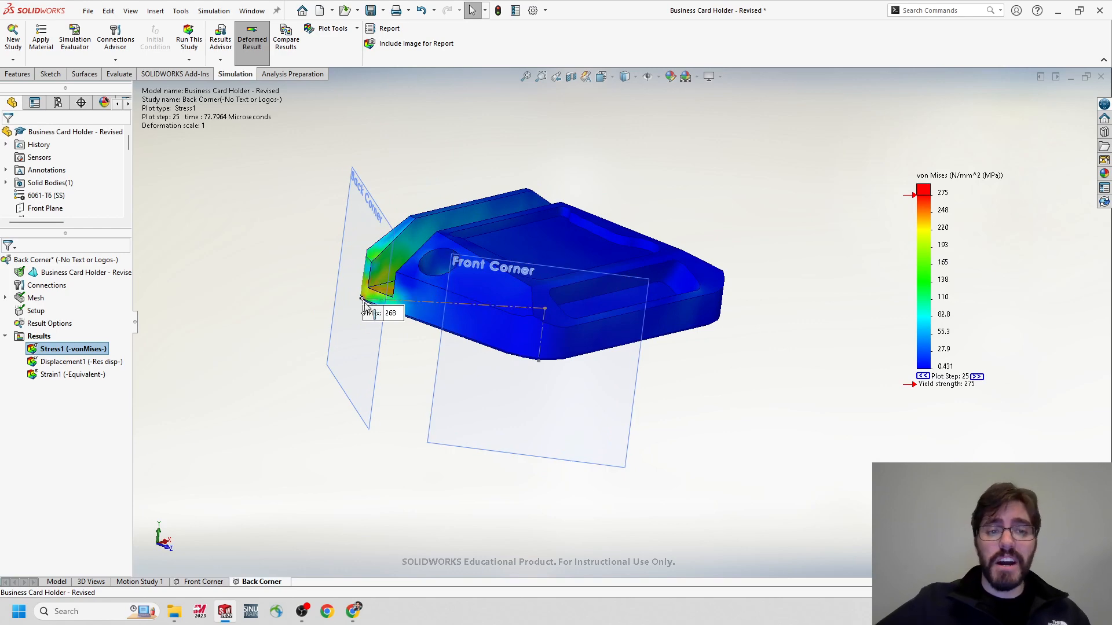
pyautogui.moveTo(259, 276); pyautogui.dragTo(237, 293, button='middle')
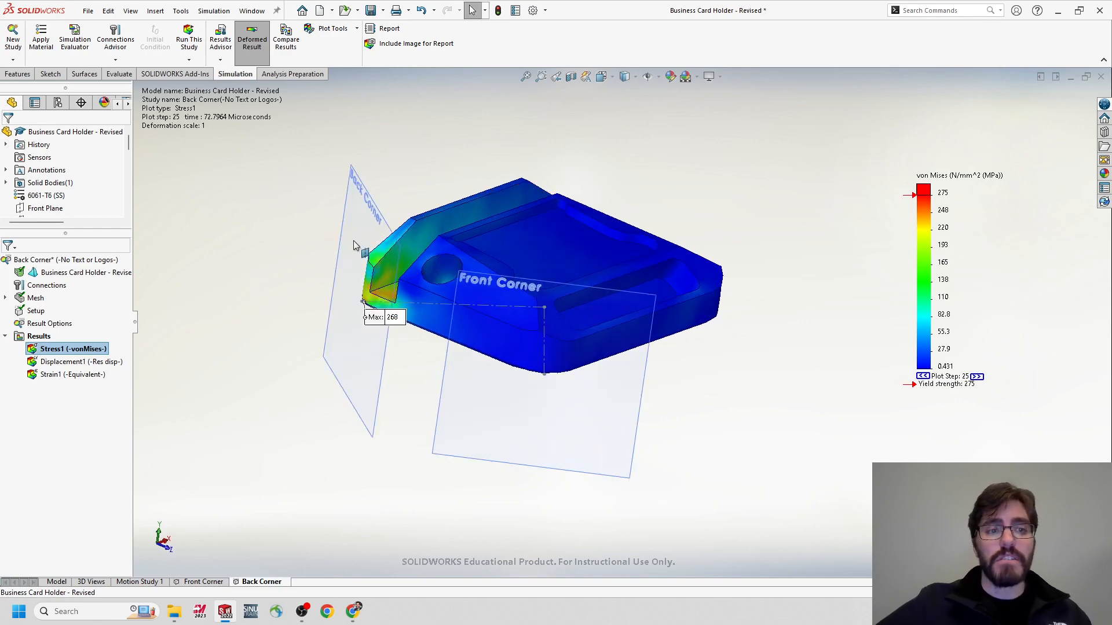
# - Show the Front Corner study's von Mises stress plot and inspect the impacted front corner for comparison
pyautogui.click(190, 581)
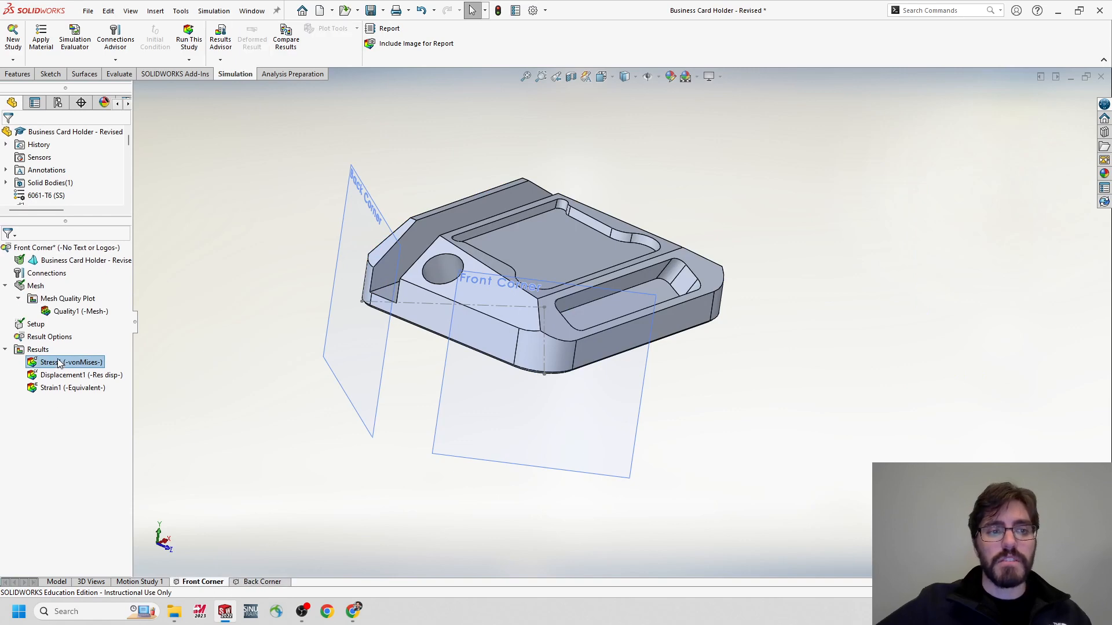
pyautogui.doubleClick(58, 362)
pyautogui.moveTo(536, 427); pyautogui.dragTo(567, 372, button='middle')
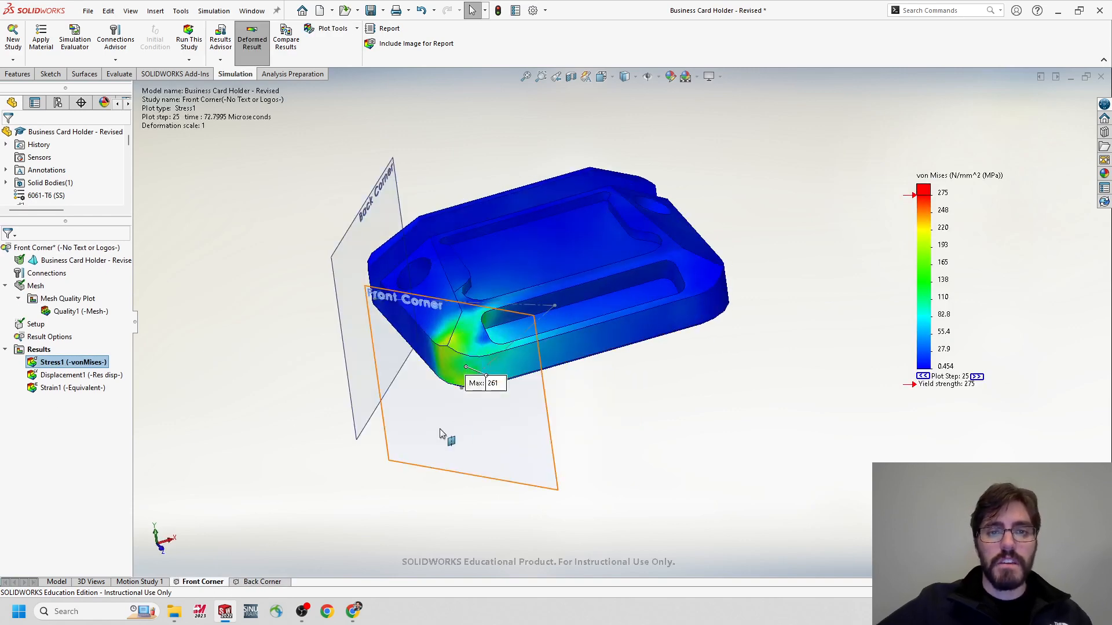
pyautogui.moveTo(470, 383); pyautogui.dragTo(348, 454, button='middle')
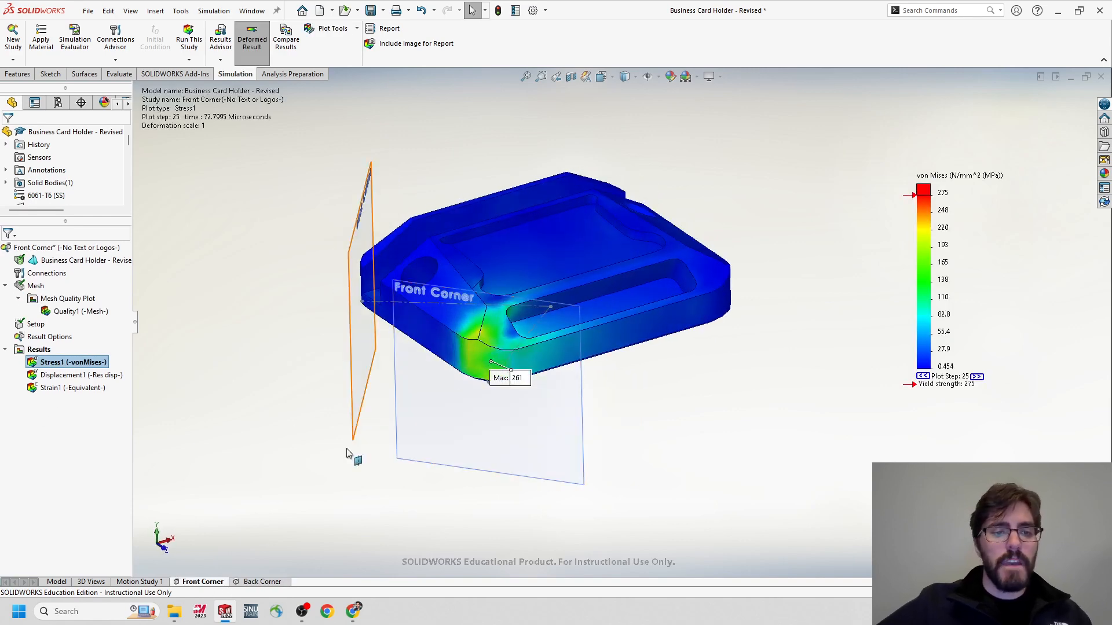
# - Show the Back Corner study's von Mises stress plot again and examine the back corner and rear wall from several angles
pyautogui.click(258, 582)
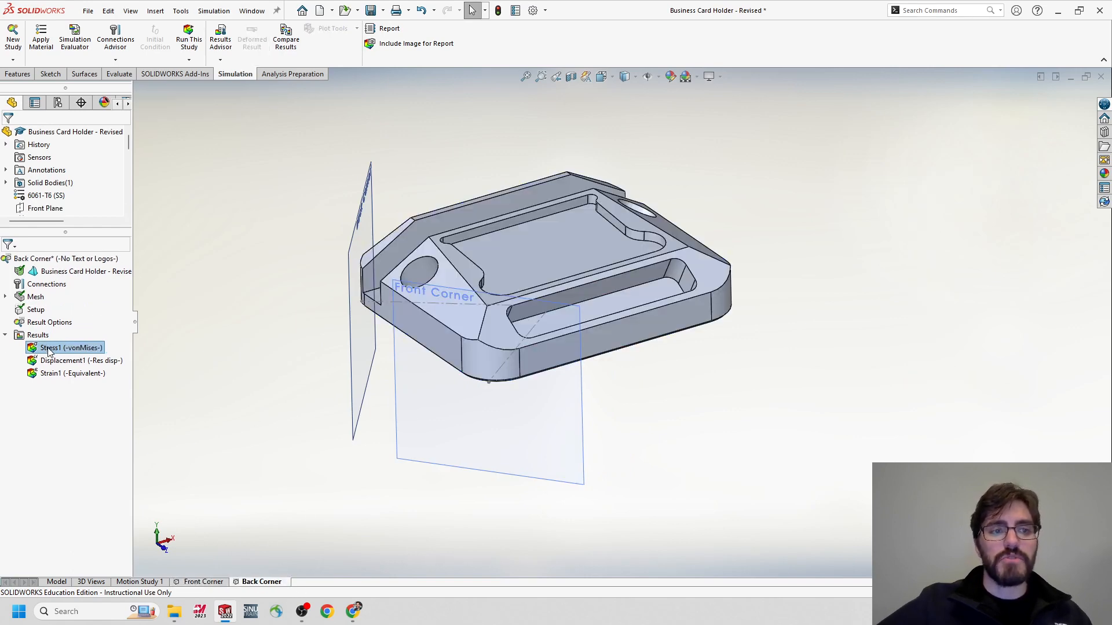
pyautogui.doubleClick(49, 350)
pyautogui.moveTo(390, 337); pyautogui.dragTo(377, 318, button='middle')
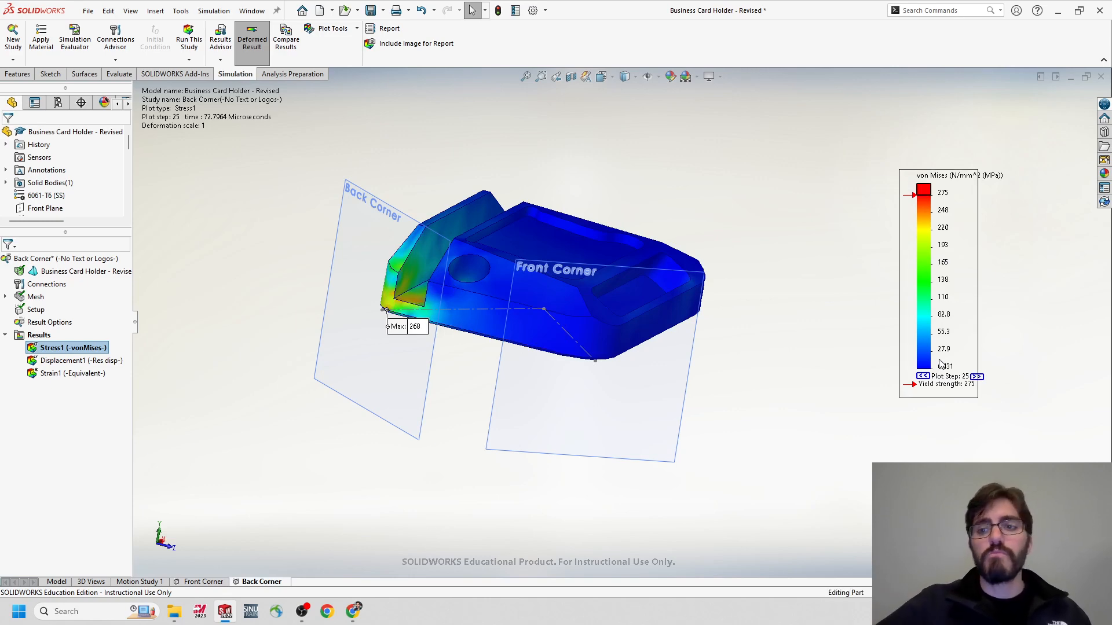
pyautogui.moveTo(591, 293); pyautogui.dragTo(452, 324, button='middle')
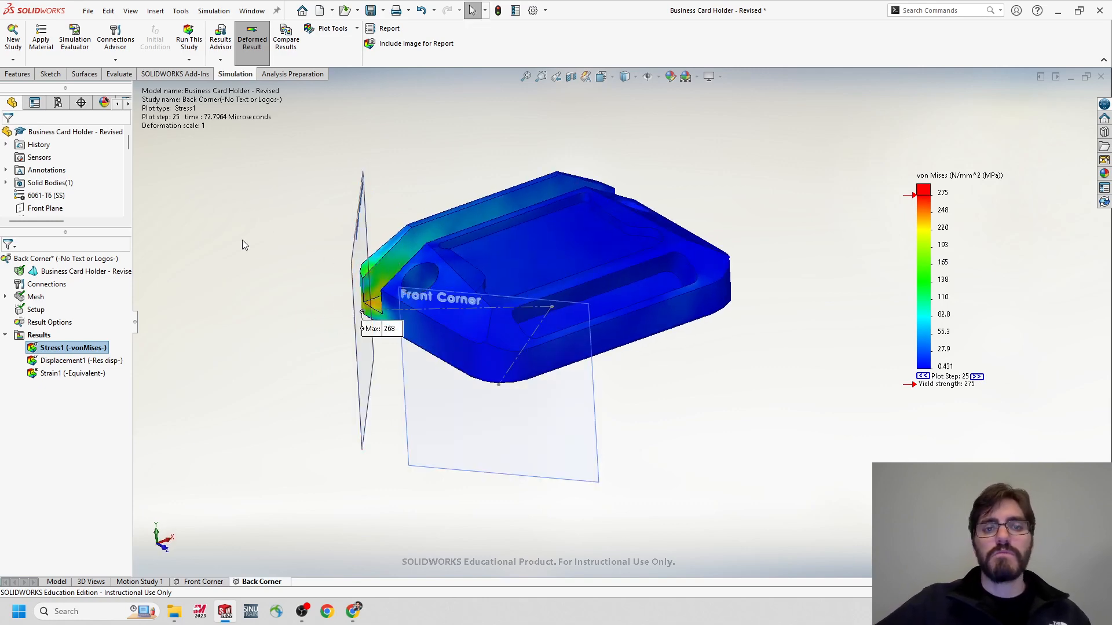
pyautogui.moveTo(399, 284); pyautogui.dragTo(395, 304, button='middle')
pyautogui.moveTo(351, 236); pyautogui.dragTo(359, 237, button='middle')
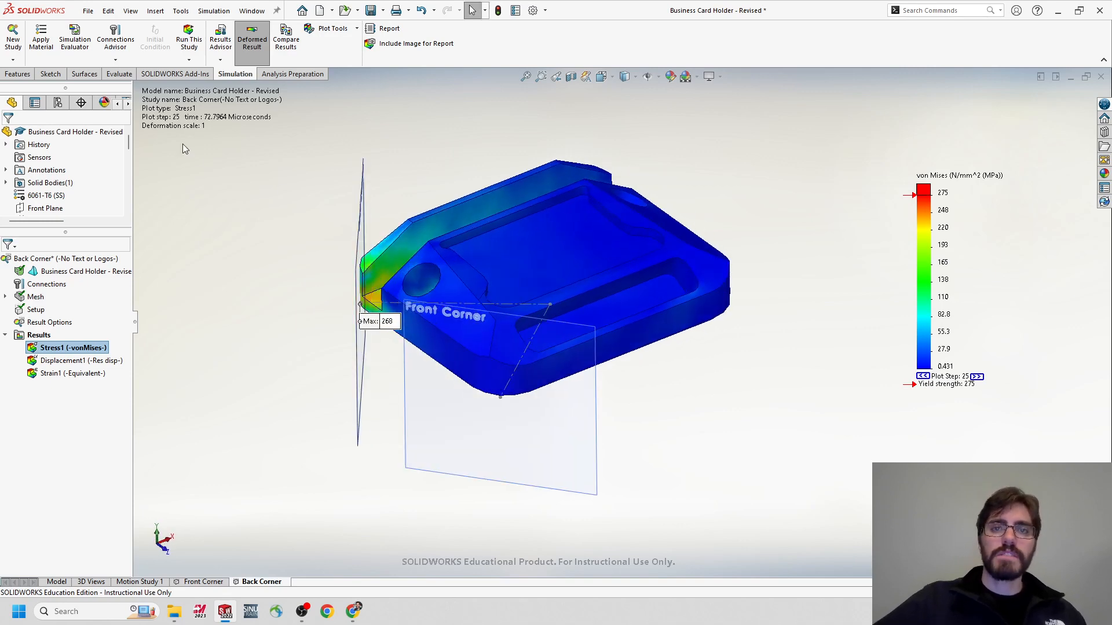
pyautogui.moveTo(256, 234); pyautogui.dragTo(389, 239, button='middle')
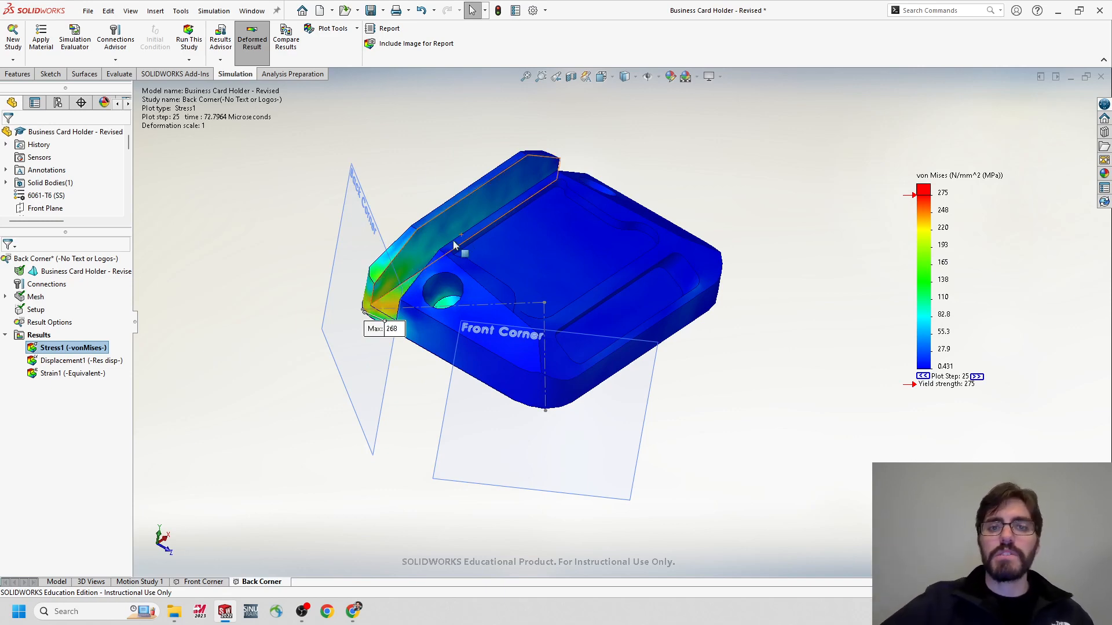
pyautogui.moveTo(455, 246); pyautogui.dragTo(423, 261, button='middle')
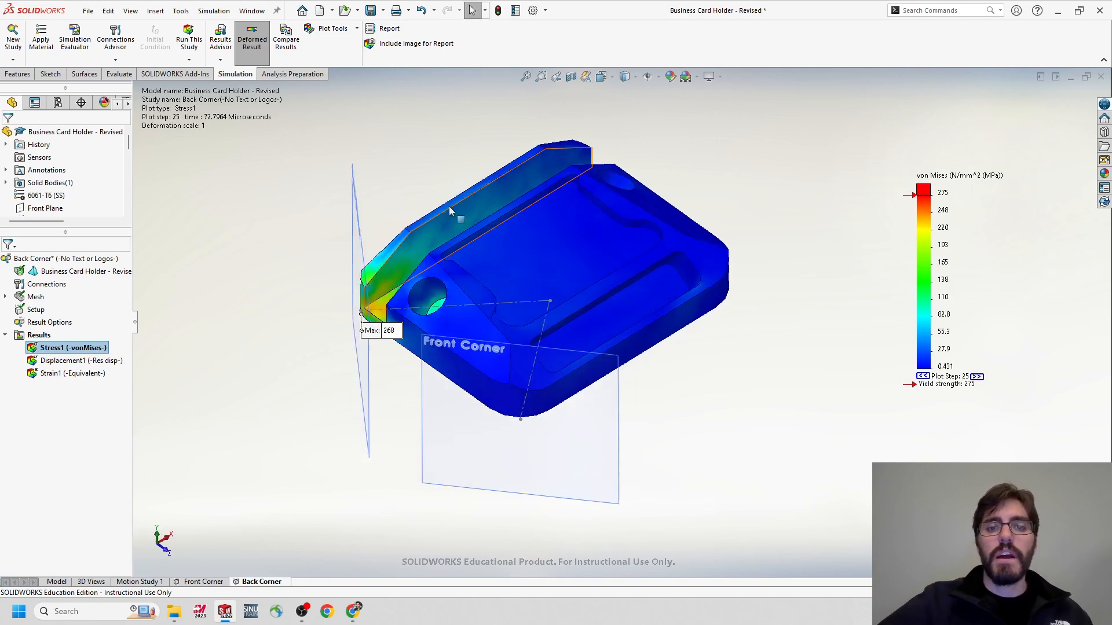